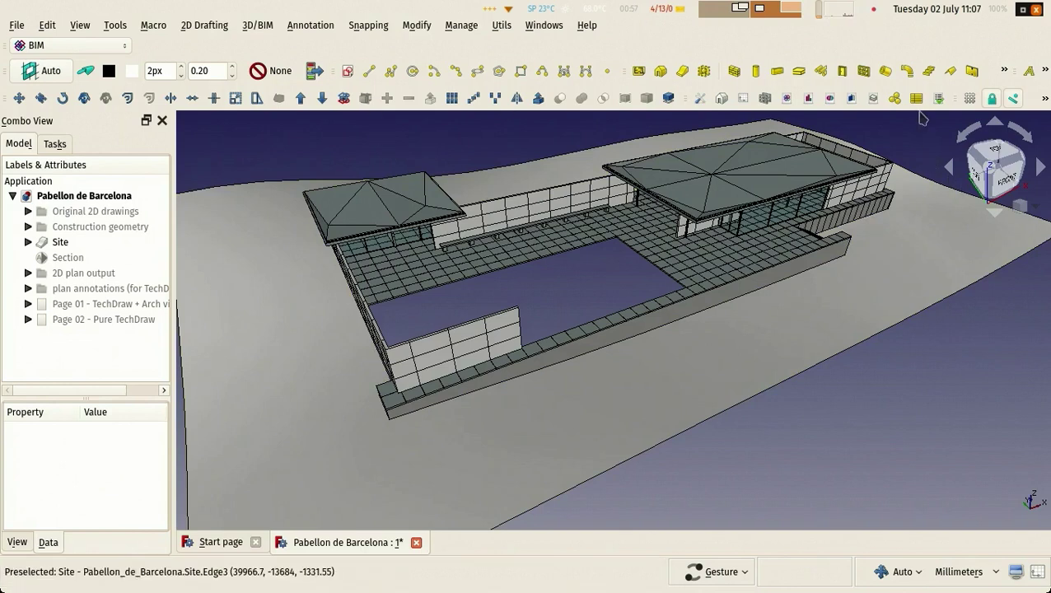
- Open the BIM workbench's Manage menu in the Pabellon de Barcelona project
click(453, 26)
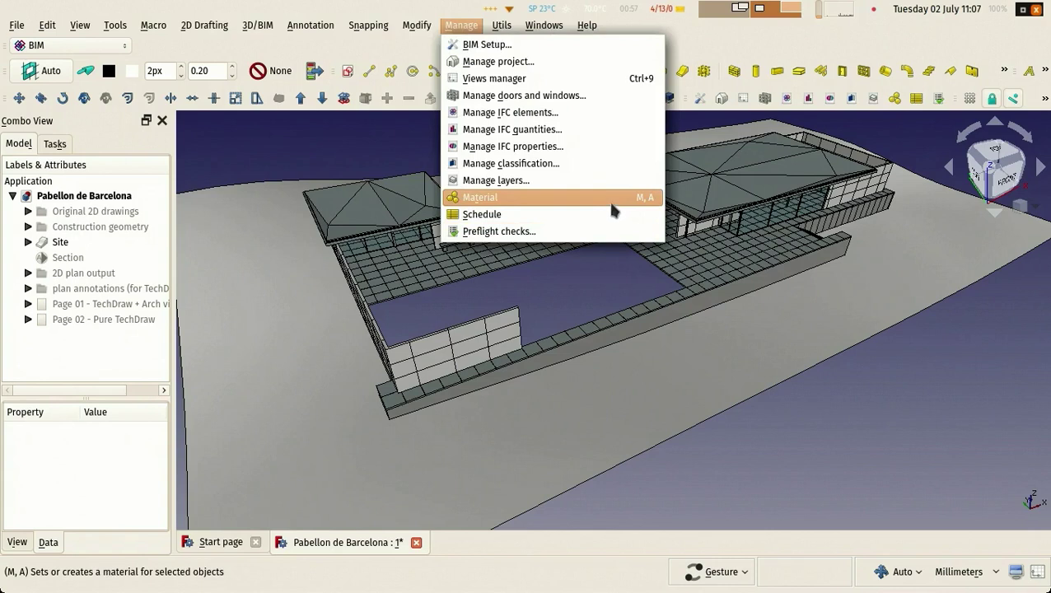
- Start a new schedule and widen its definition panel until the Filter column shows
click(478, 216)
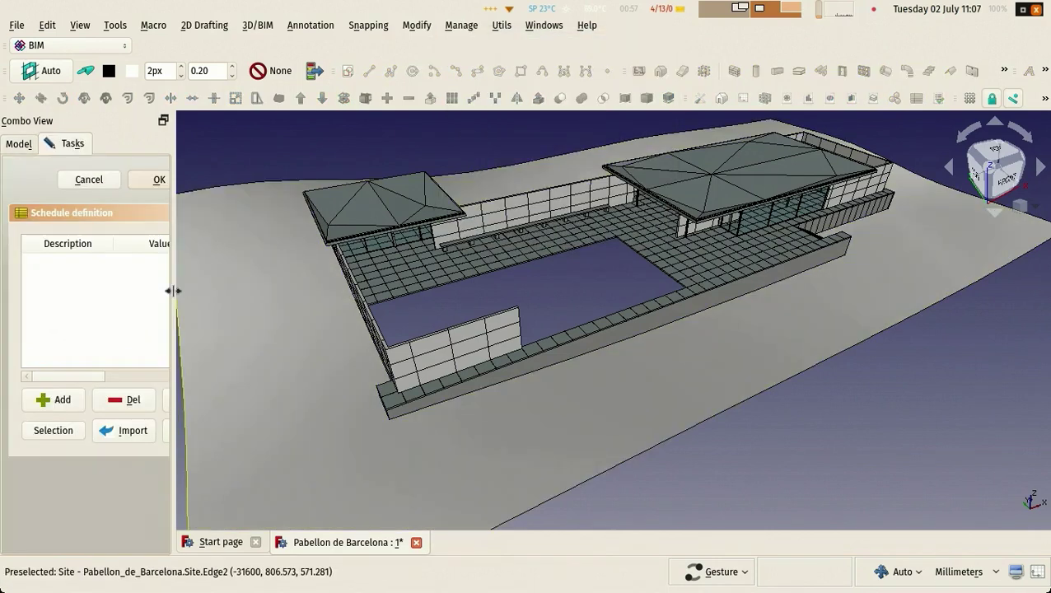
drag(171, 291, 443, 282)
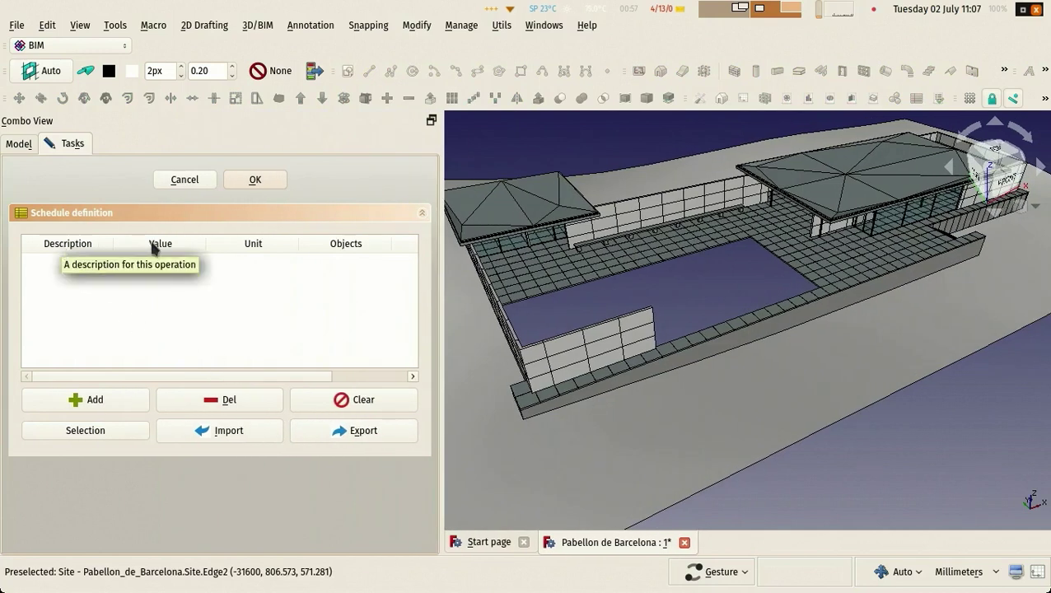
drag(441, 303, 544, 293)
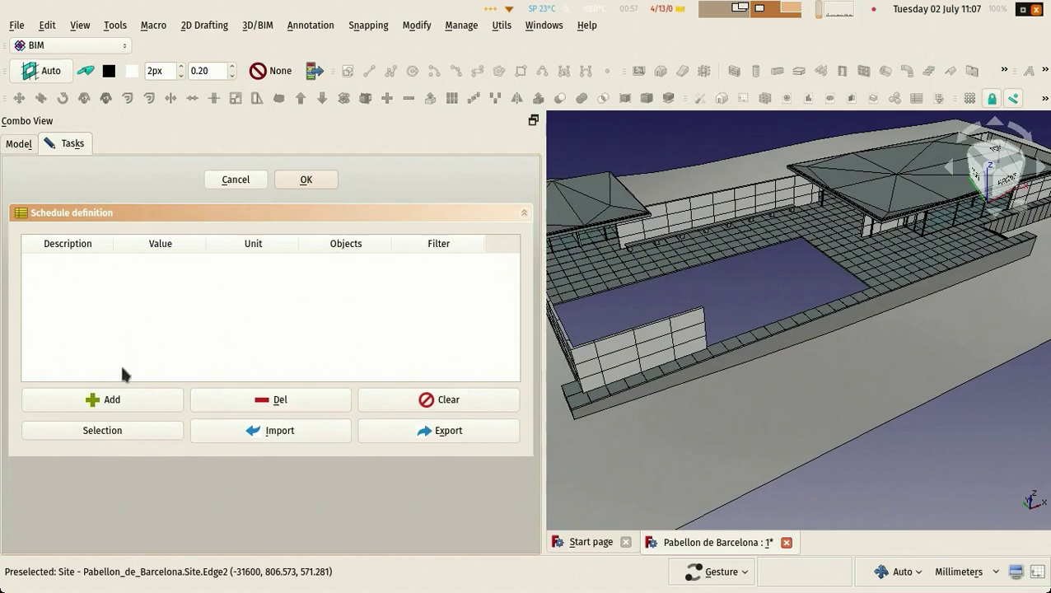
- Add a first schedule row described as 'Exterior walls area'
click(113, 401)
click(59, 271)
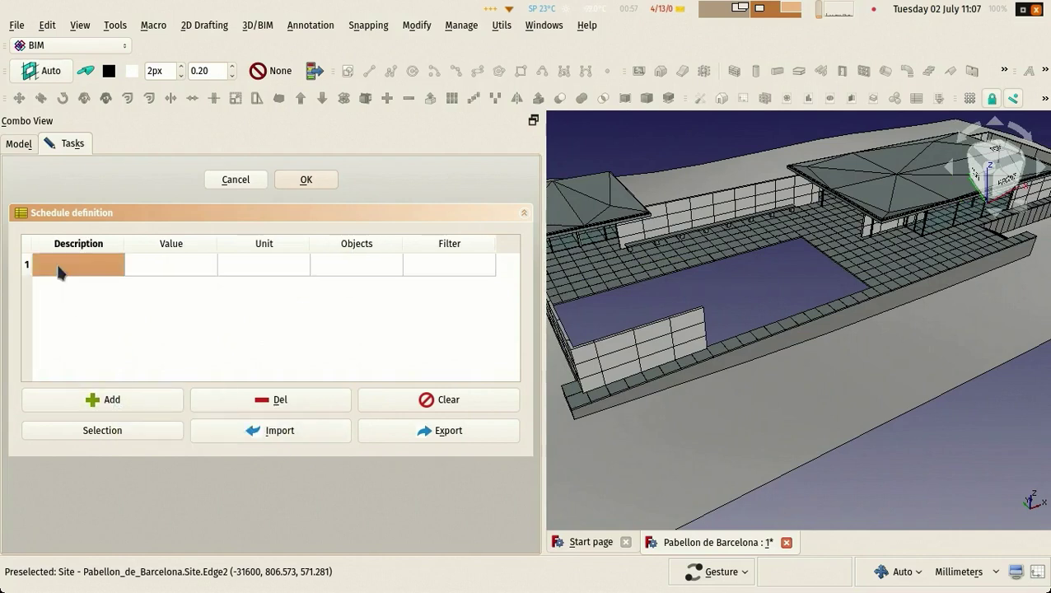
click(58, 271)
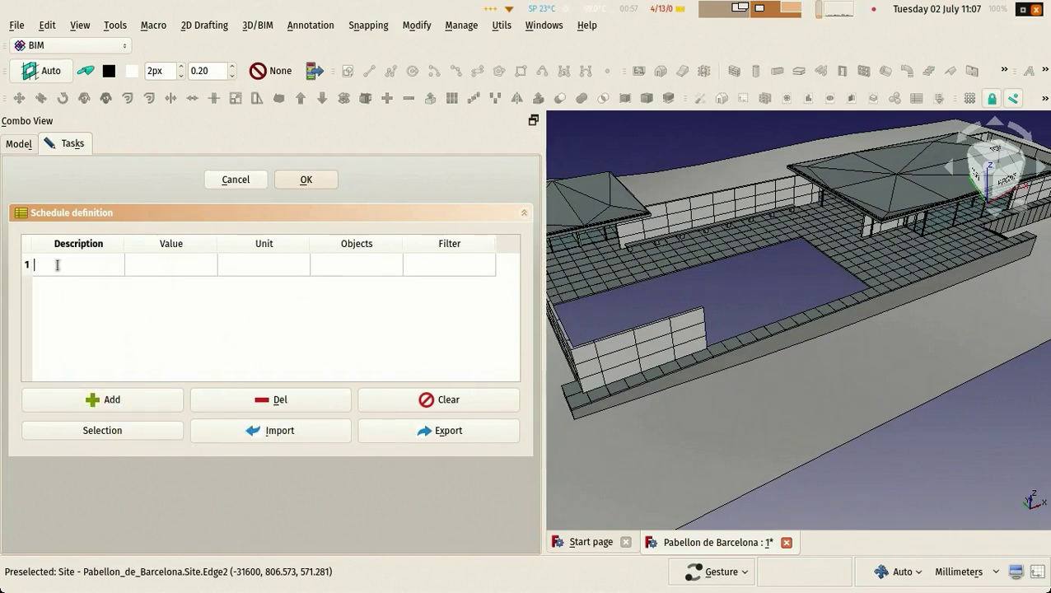
text(Exterior walls area)
key(Return)
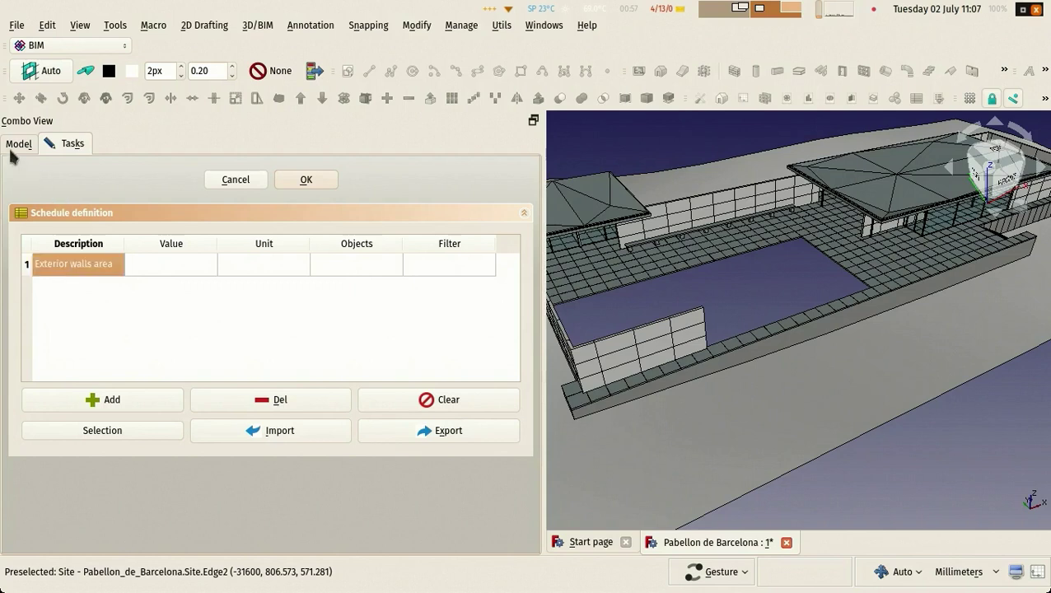
- Expand Site > Pabellon > Walls and compare the Exterior walls 16cm and Interior walls 10cm groups
click(18, 143)
click(28, 243)
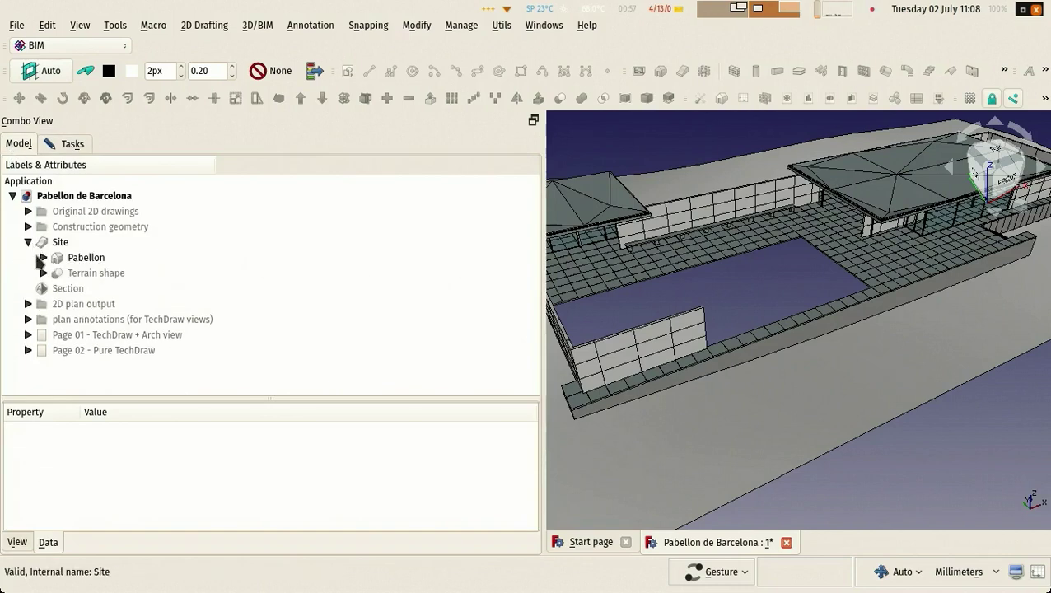
click(44, 258)
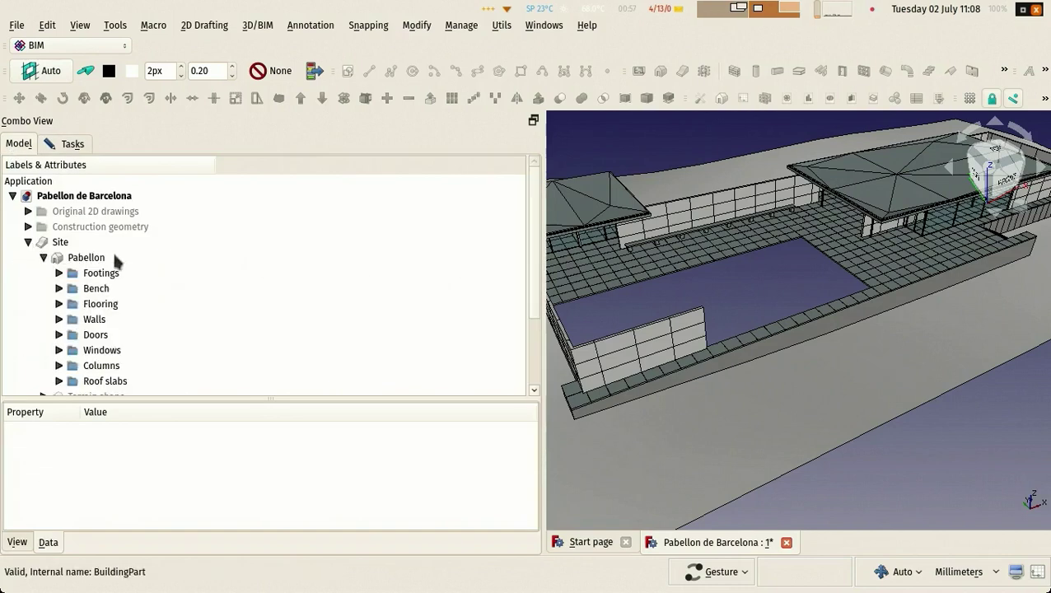
click(59, 320)
scroll(206, 258, down, 1)
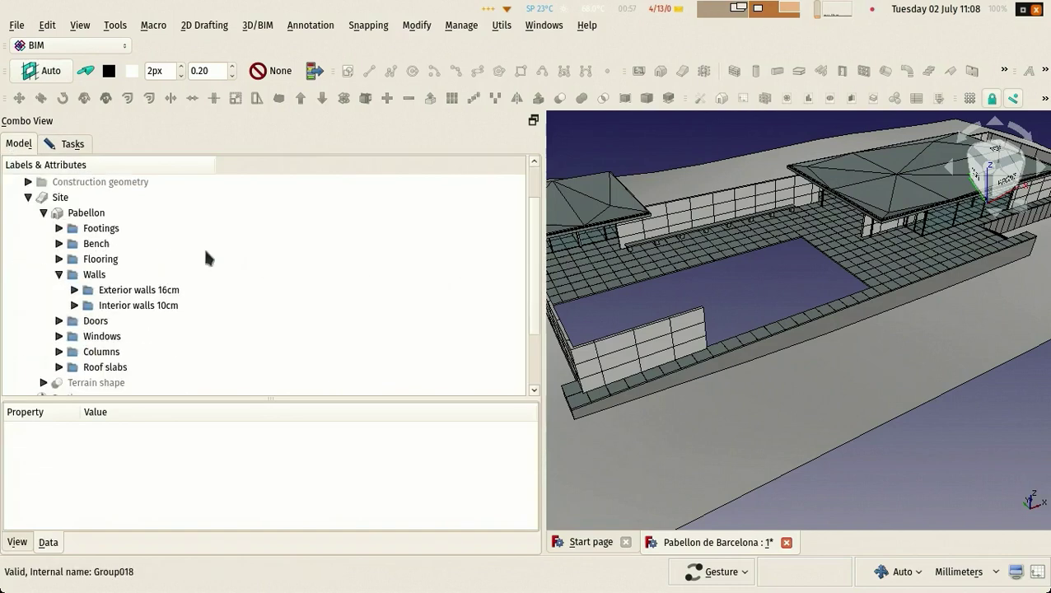
click(109, 293)
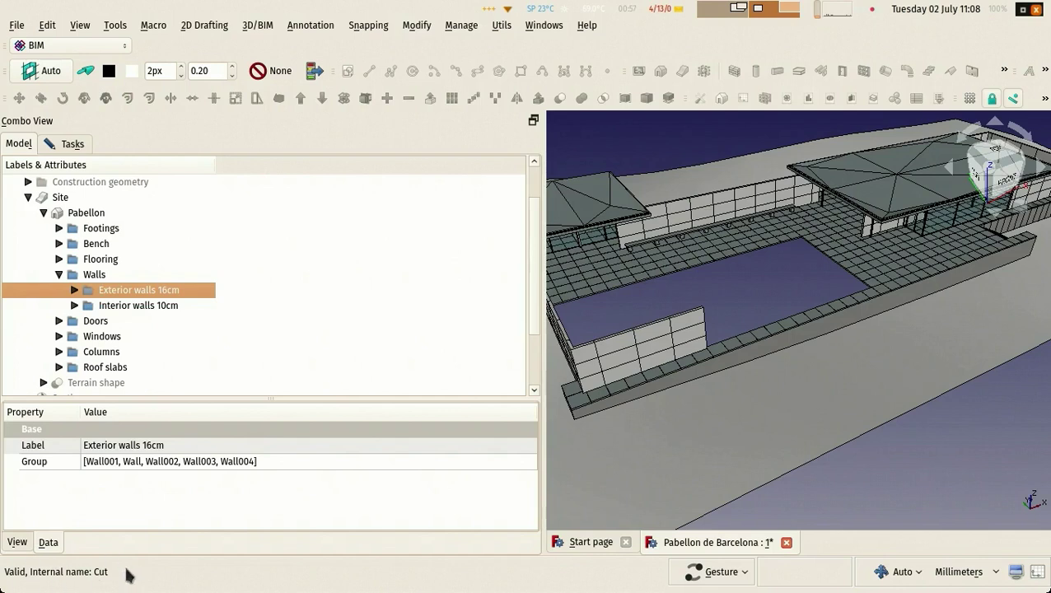
click(108, 308)
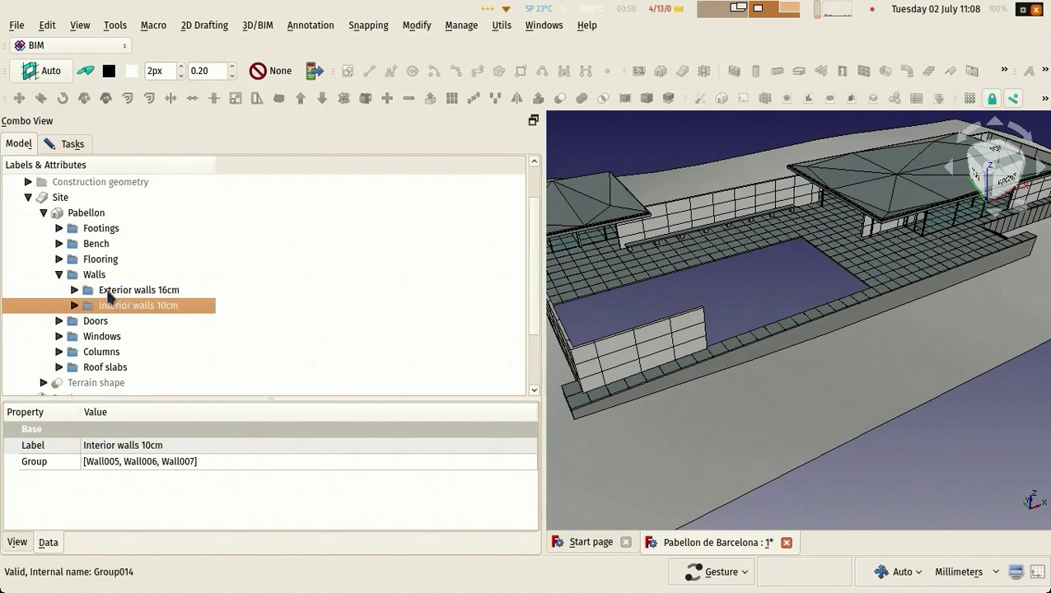
click(107, 294)
click(112, 308)
- Set row 1's Value to object.VerticalArea
click(65, 145)
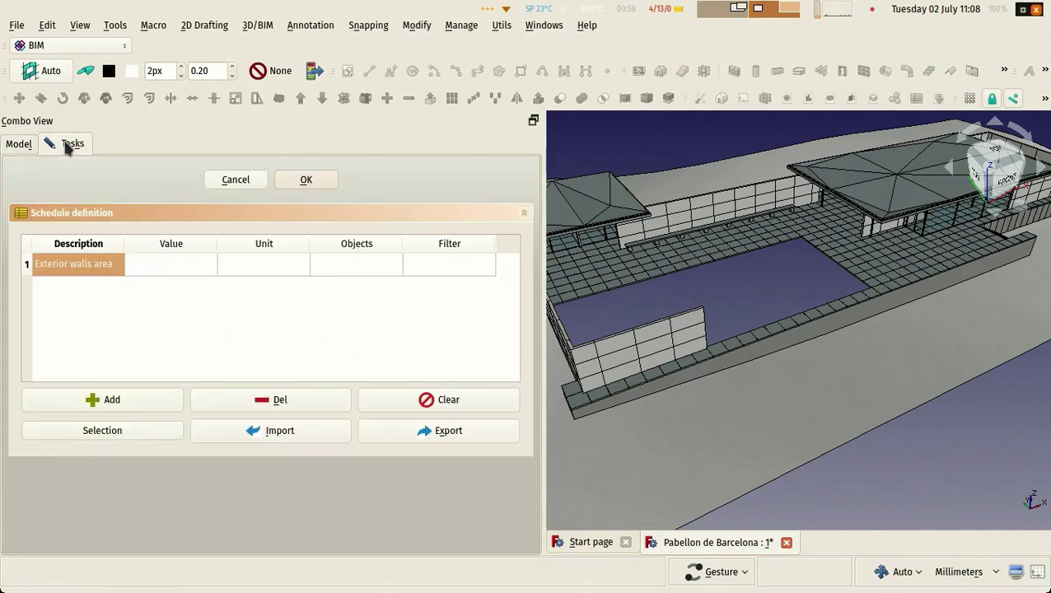
click(155, 272)
click(155, 267)
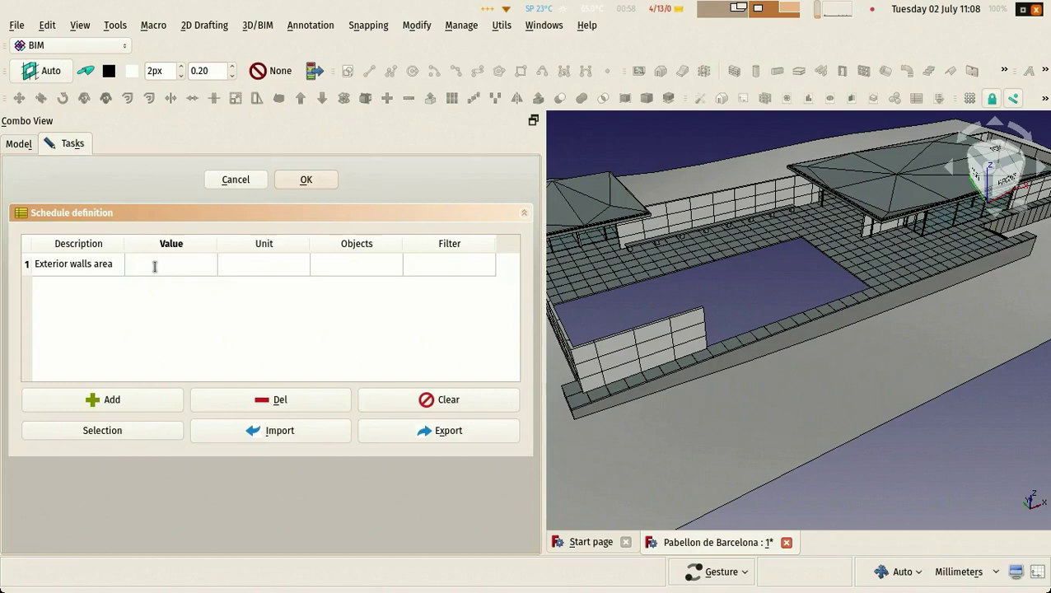
text(objectVerticalArea)
key(Return)
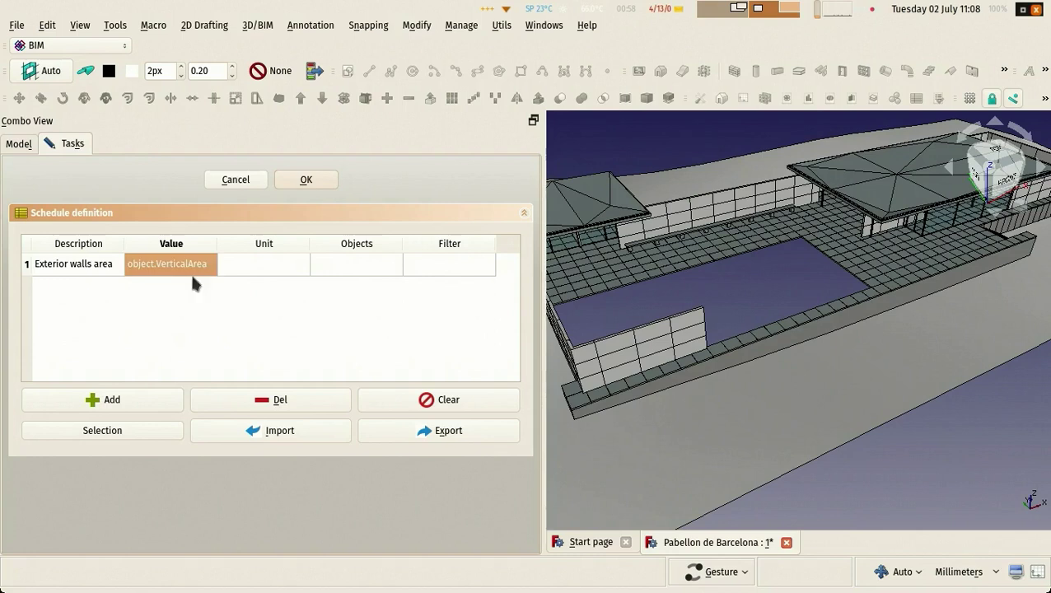
- Check Wall001's Vertical Area (113940000.00 mm^2) under Exterior walls 16cm
click(21, 146)
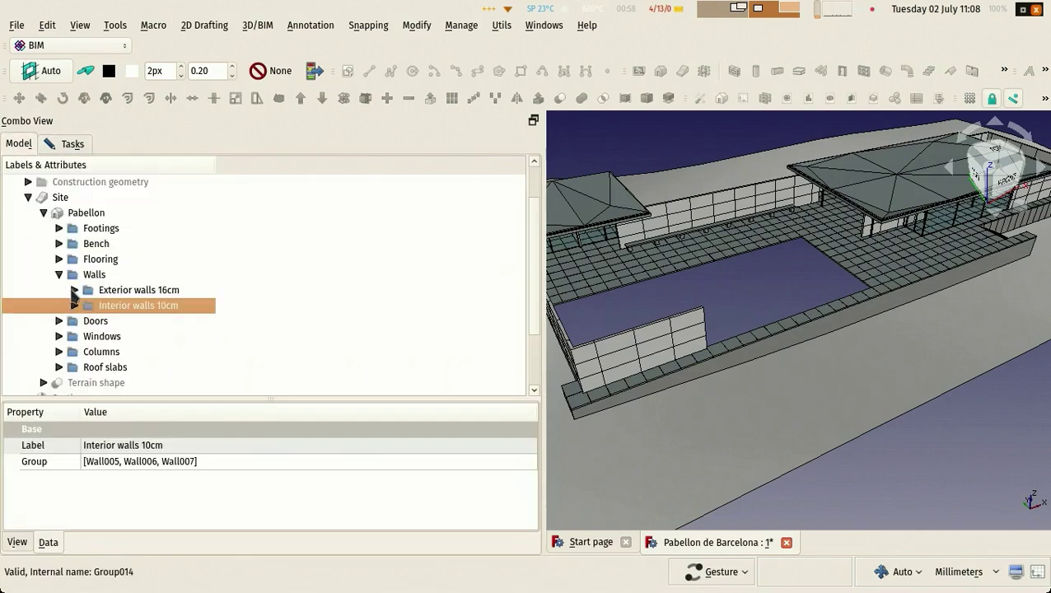
click(74, 290)
click(122, 307)
scroll(204, 463, down, 6)
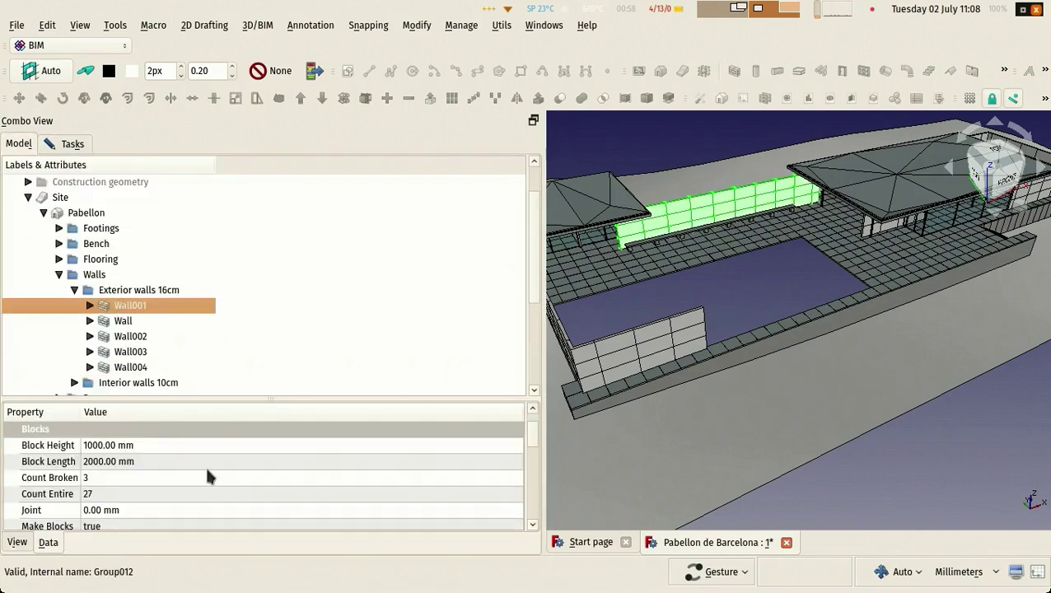
scroll(208, 477, down, 2)
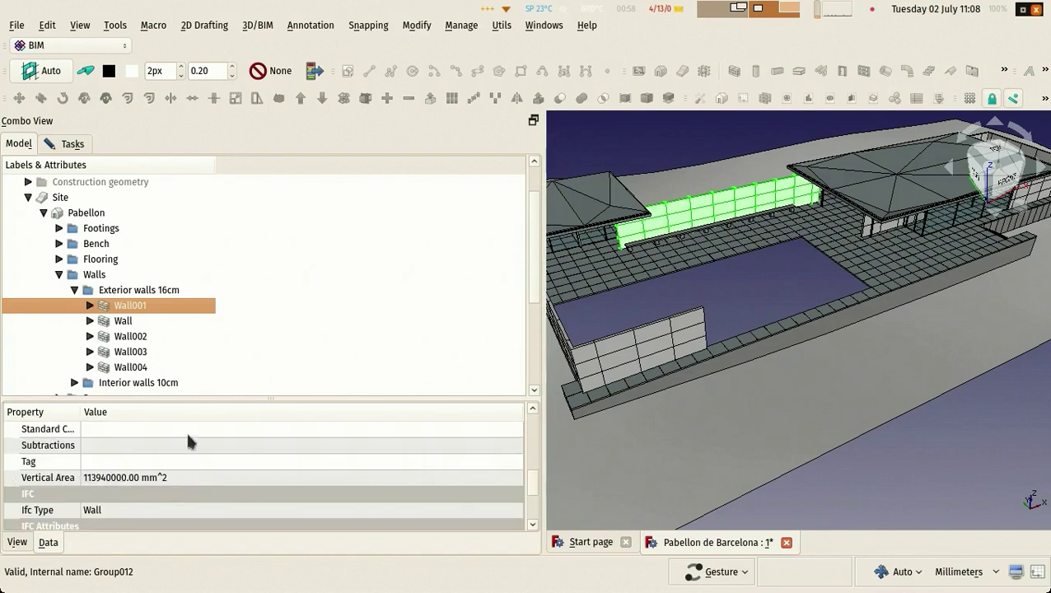
- Set row 1's Unit to m²
click(60, 145)
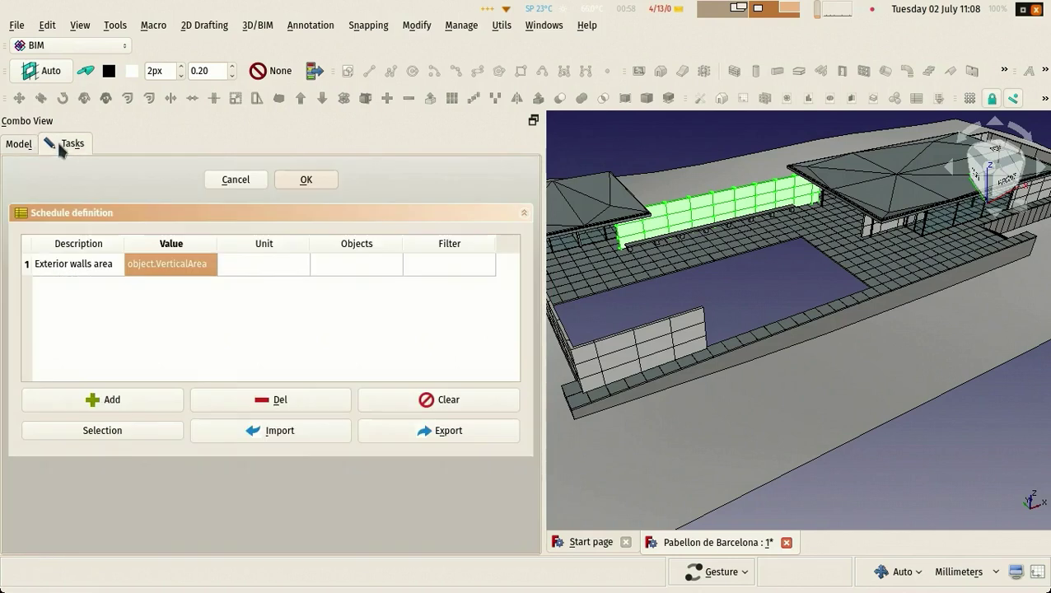
click(270, 272)
double_click(270, 270)
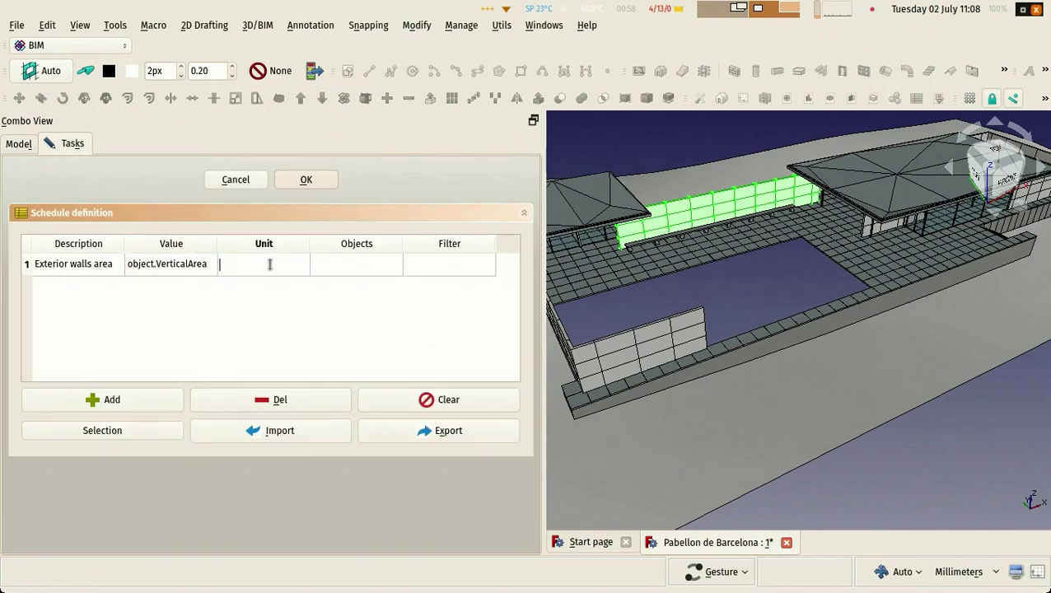
text(m²)
key(Return)
double_click(263, 267)
text(^2)
key(Return)
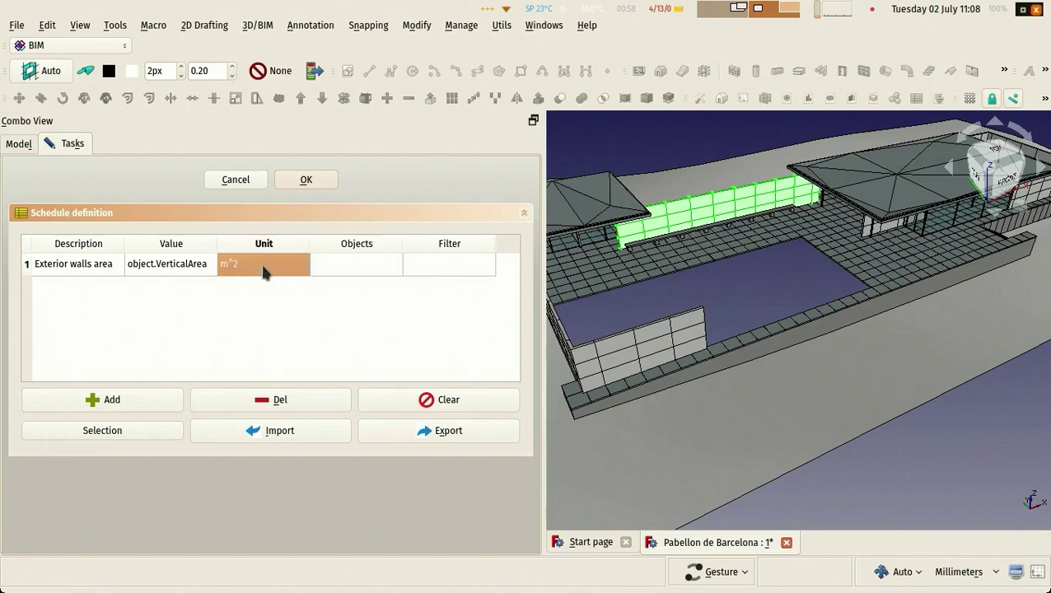
double_click(262, 268)
click(262, 264)
key(BackSpace)
key(BackSpace)
text(@)
key(BackSpace)
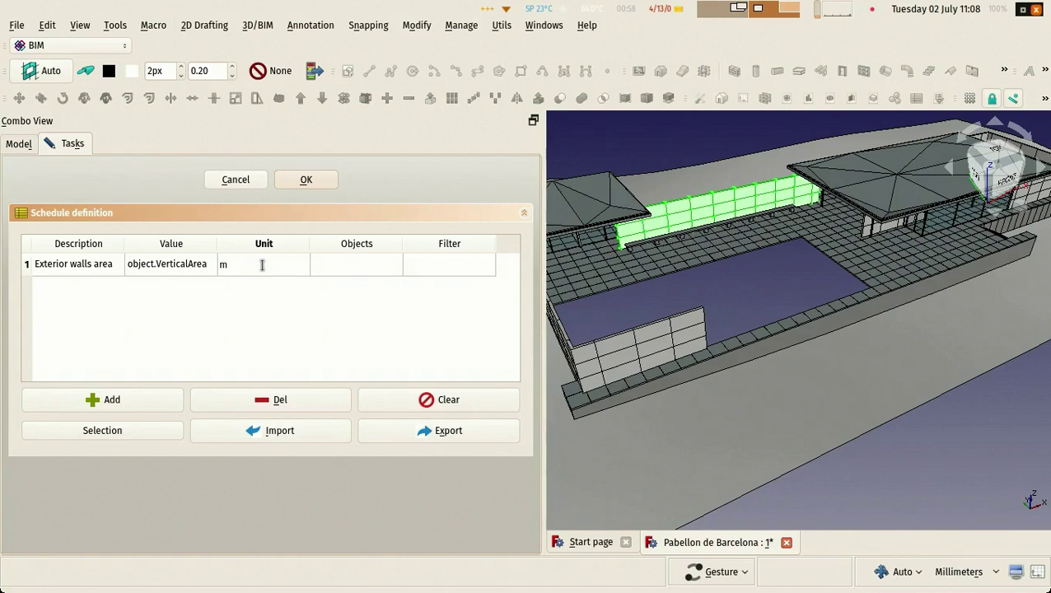
text(²)
key(Return)
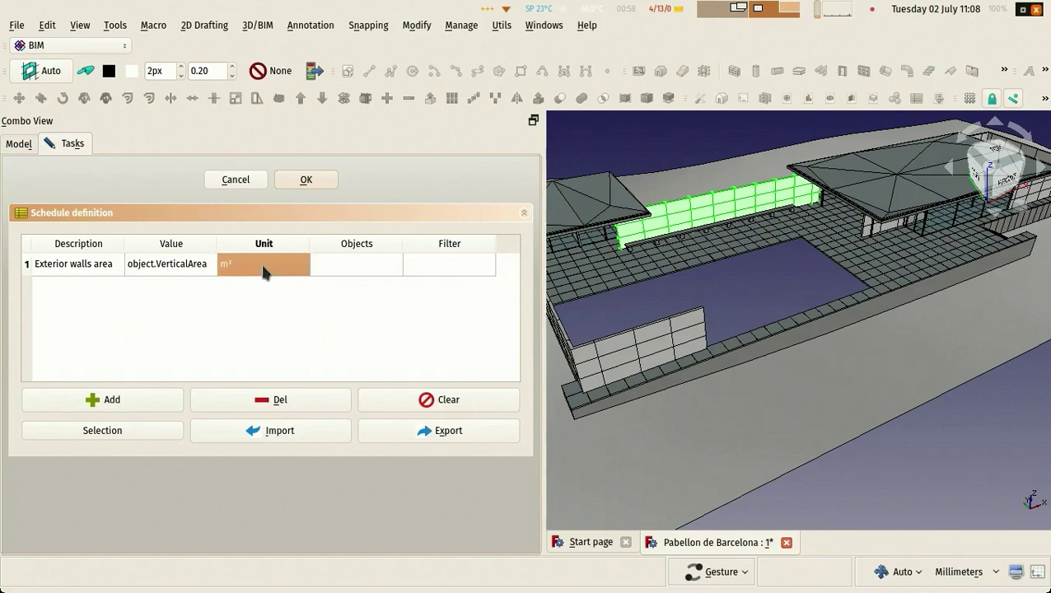
- Set row 1's Objects to Group014 and its Filter to type:Wall
click(334, 268)
double_click(337, 269)
text(Group014)
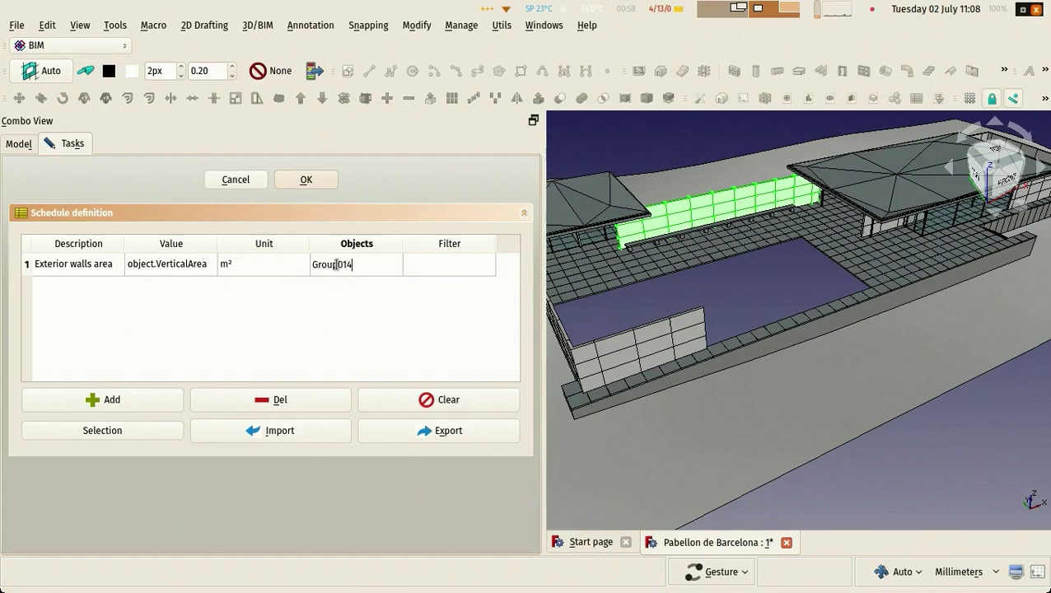
key(Return)
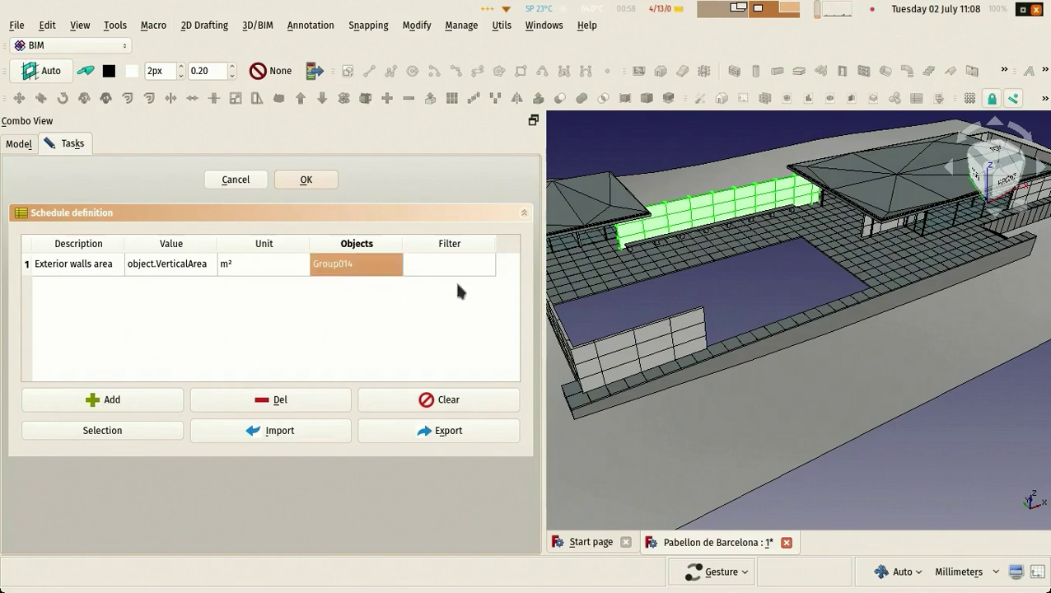
double_click(441, 268)
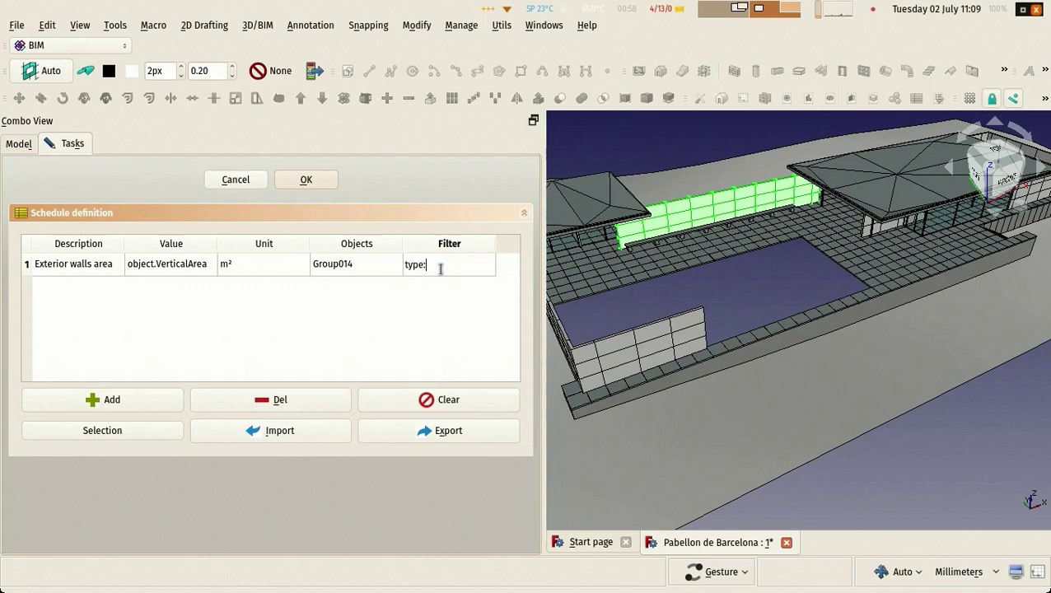
text(type:Wall)
key(Return)
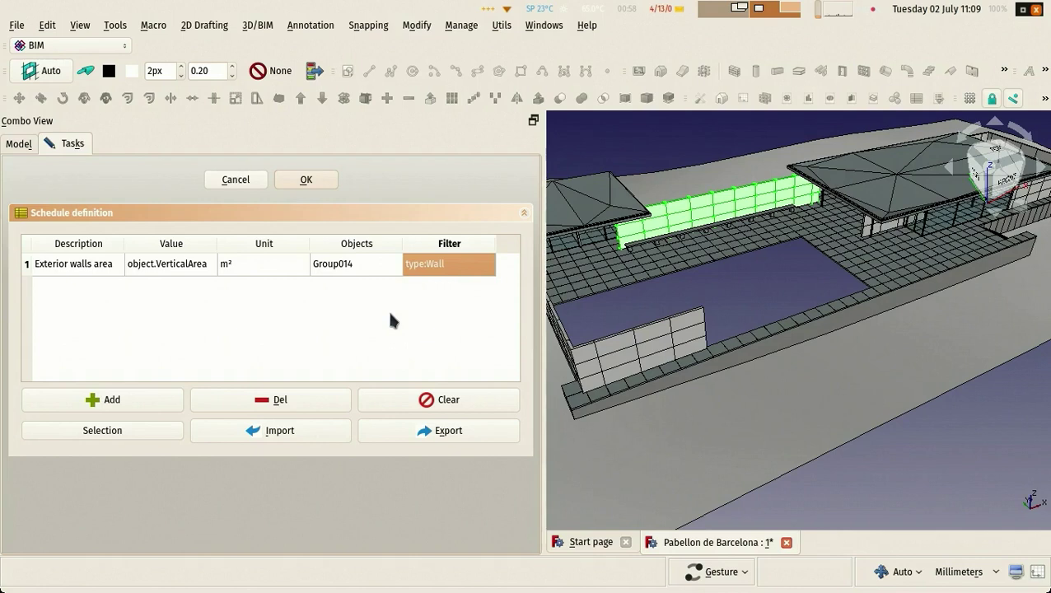
- Create the schedule, open its Result sheet and widen column A to show Exterior walls area 643.09 m²
click(301, 180)
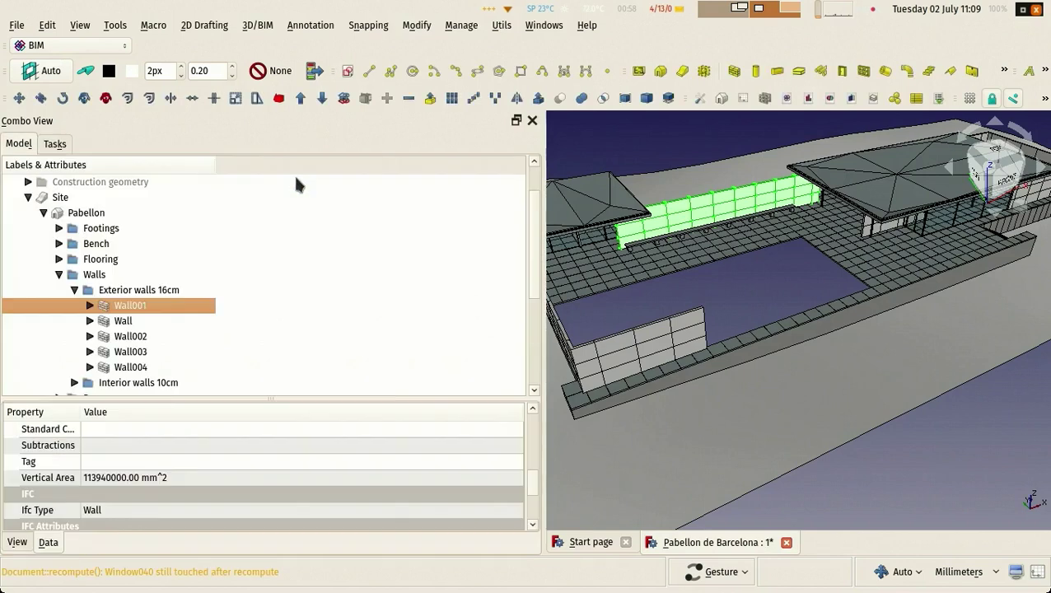
scroll(297, 227, down, 4)
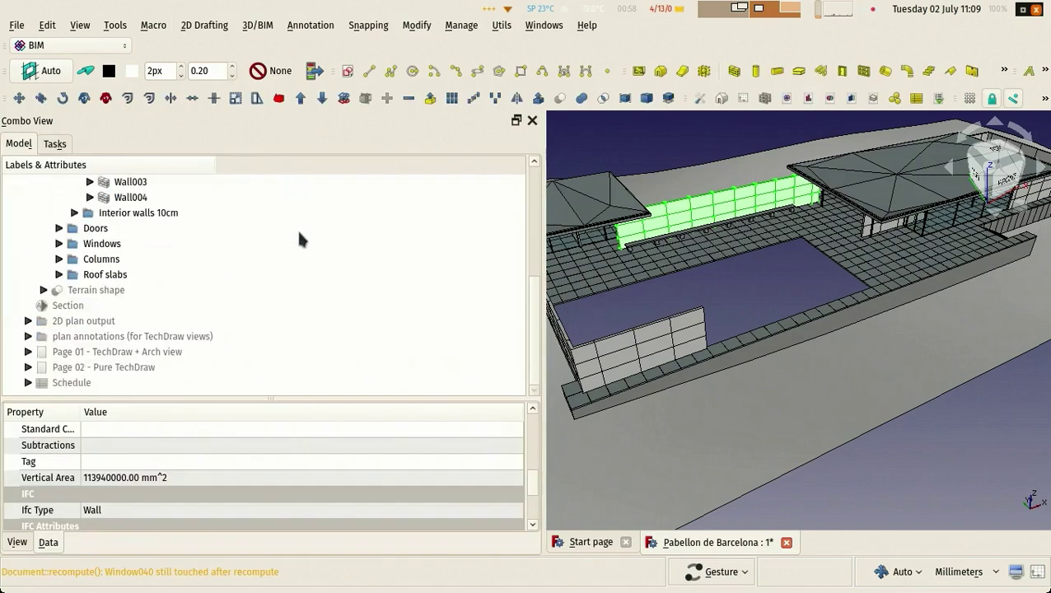
click(28, 383)
scroll(163, 294, down, 1)
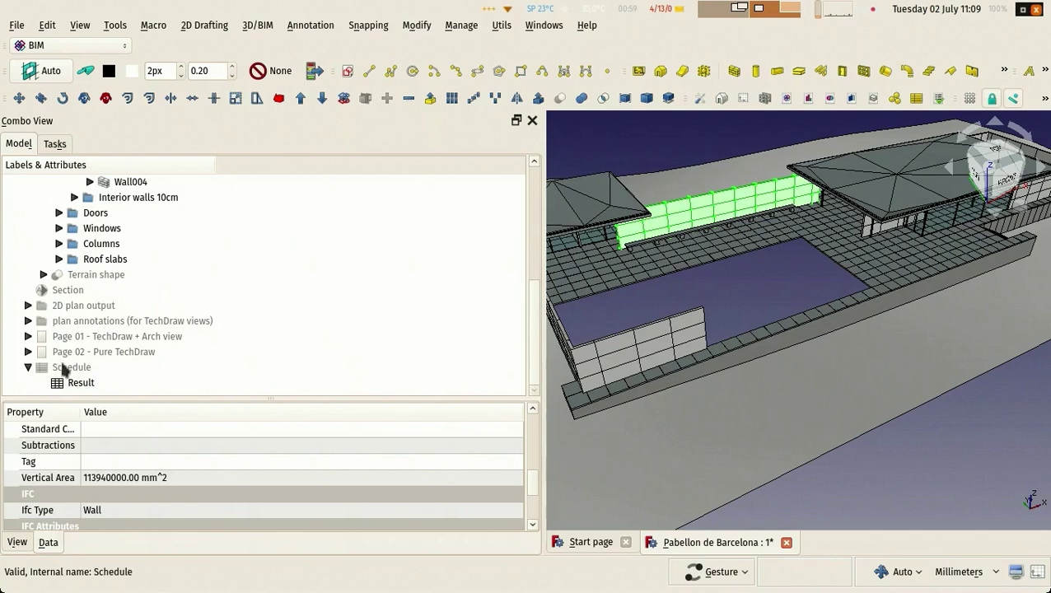
click(71, 385)
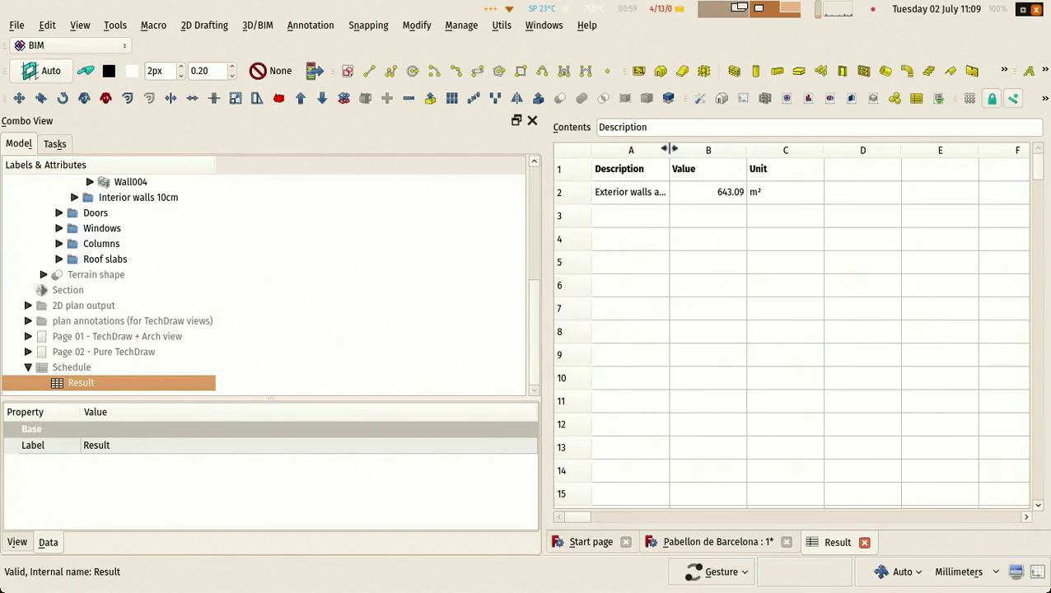
drag(670, 150, 705, 150)
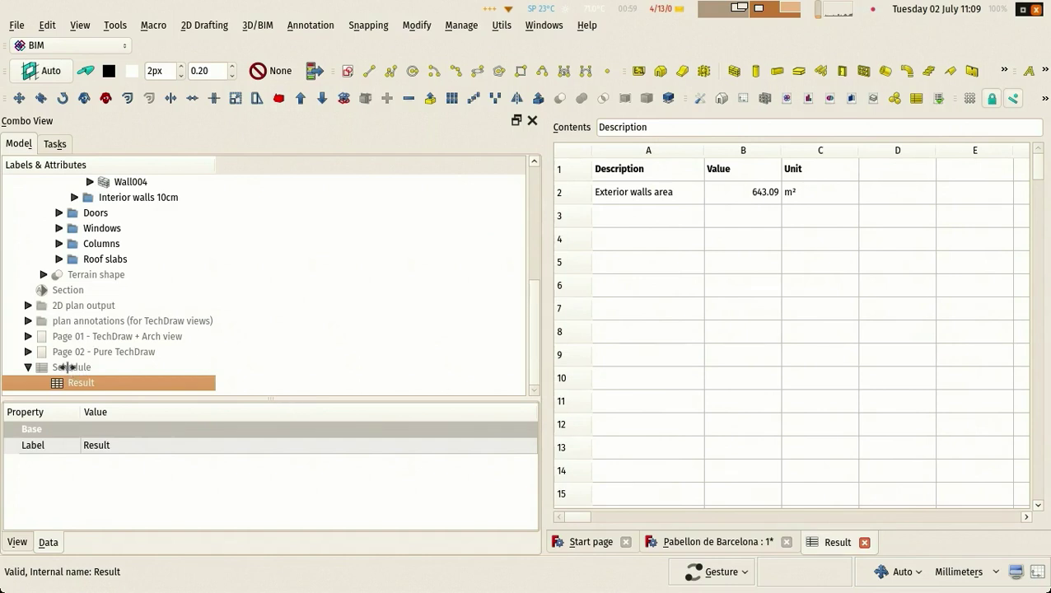
click(872, 11)
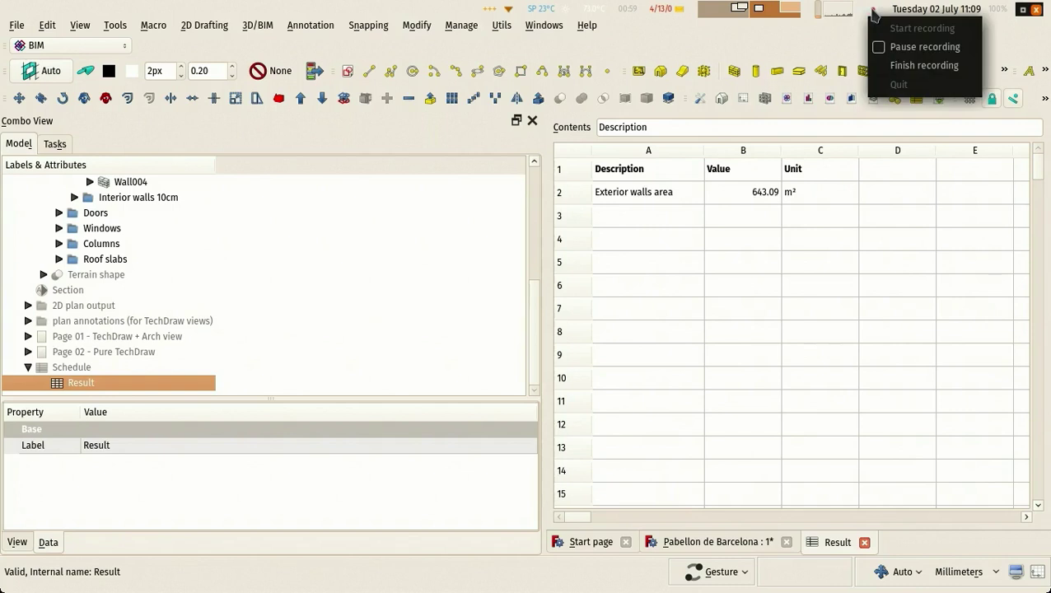
click(915, 47)
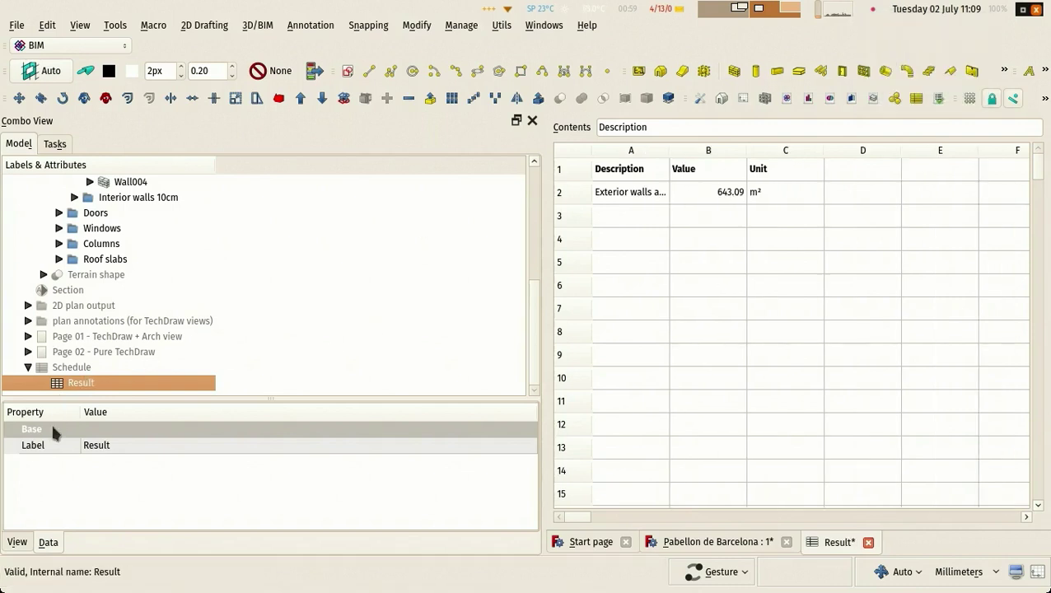
- Add a second row 'Interior walls area' with value object.VerticalArea, removing a stray empty line
double_click(64, 369)
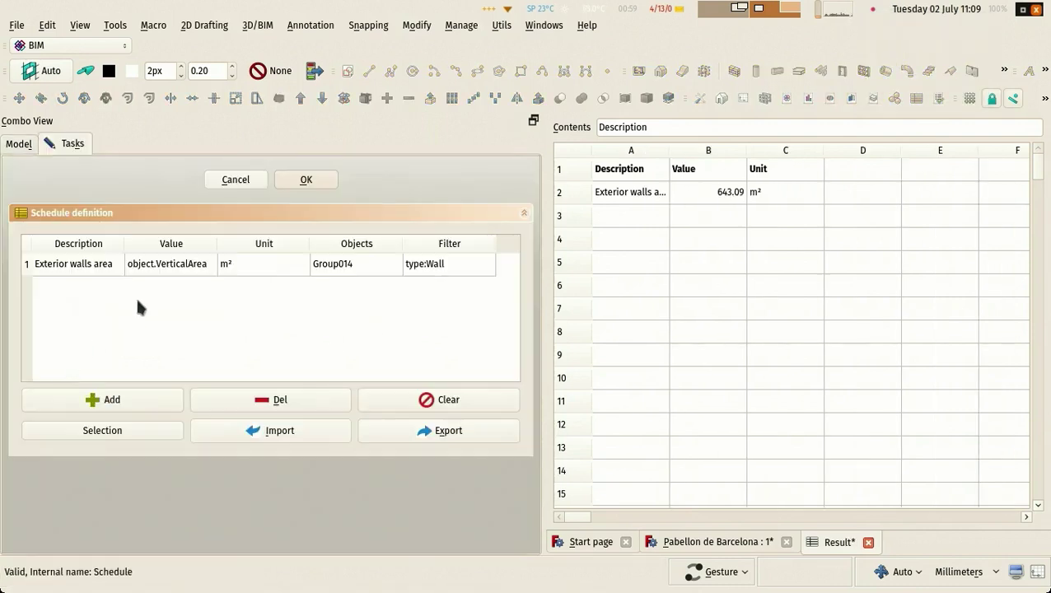
click(102, 400)
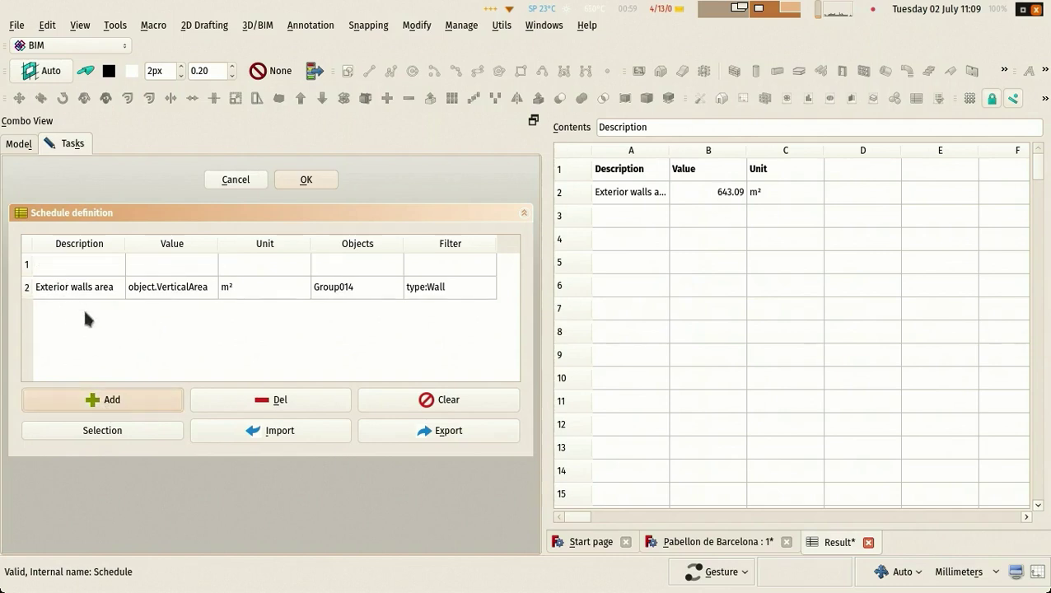
click(83, 266)
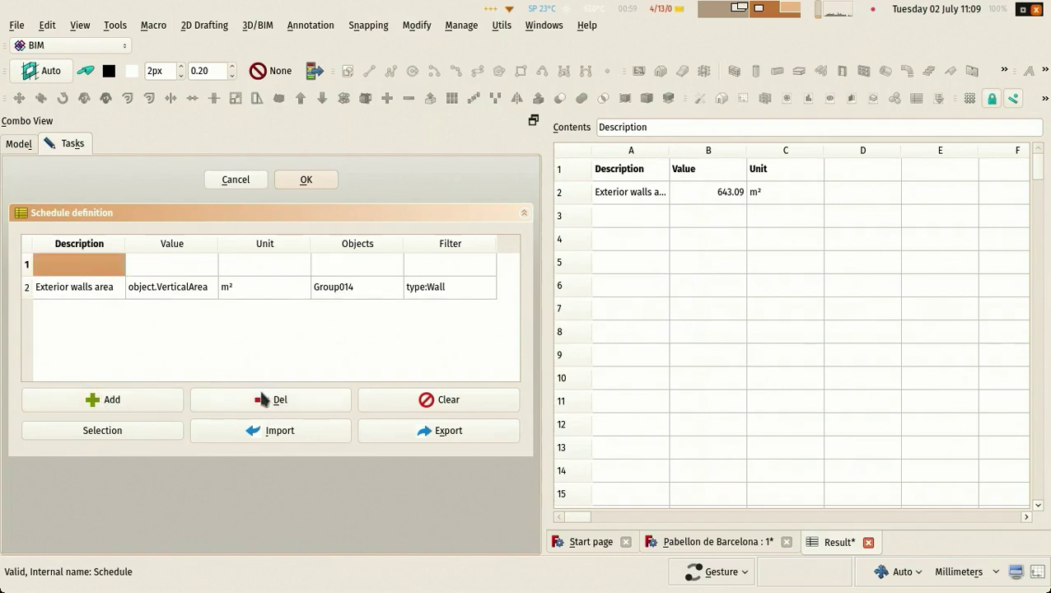
click(263, 399)
click(80, 264)
click(102, 400)
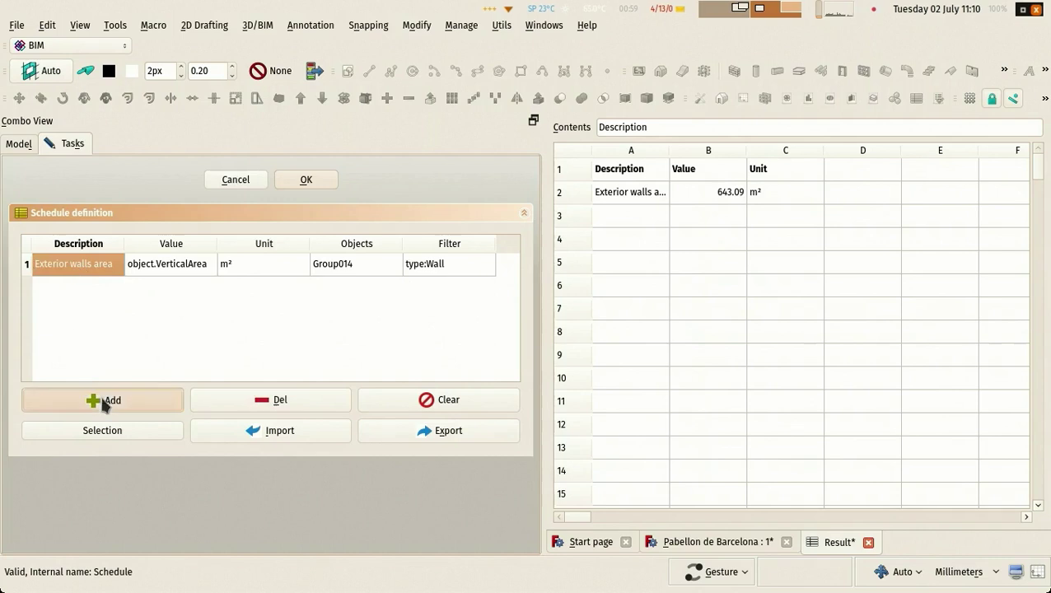
double_click(53, 289)
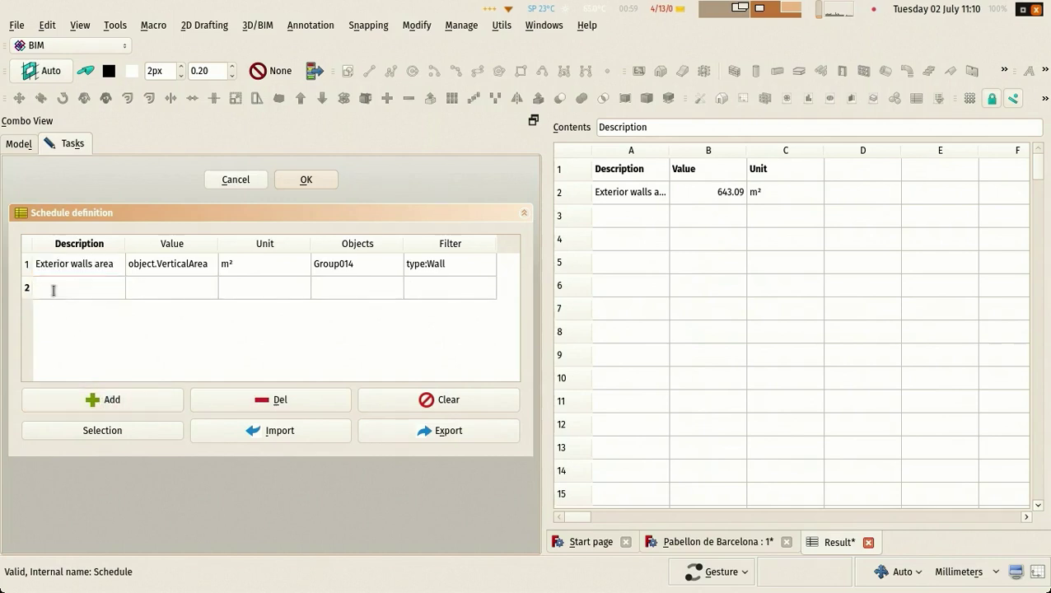
text(Interior walls area)
double_click(169, 287)
text(object)
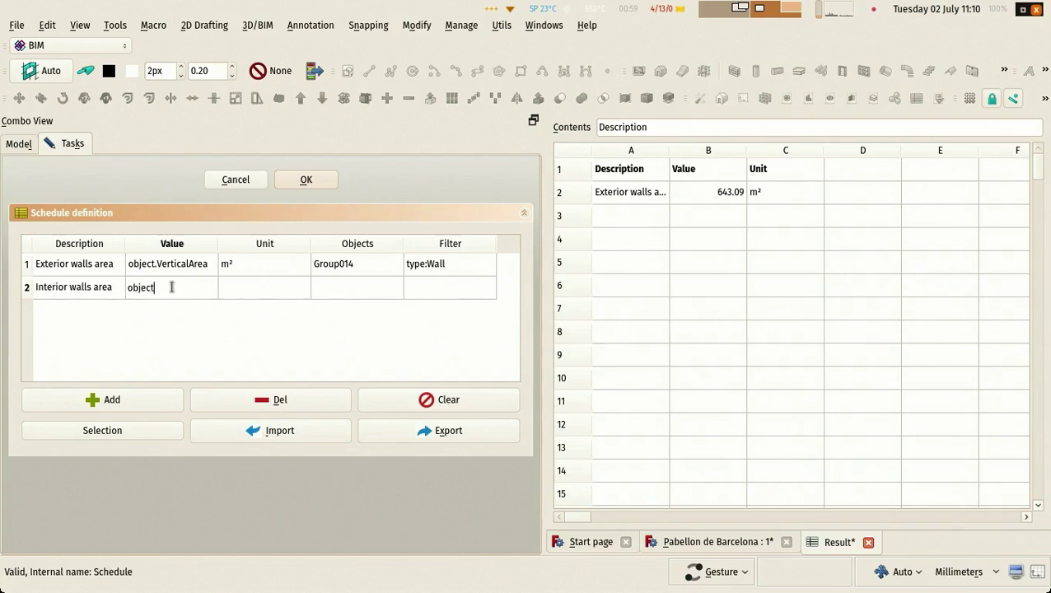
text(.VerticalArea)
key(Return)
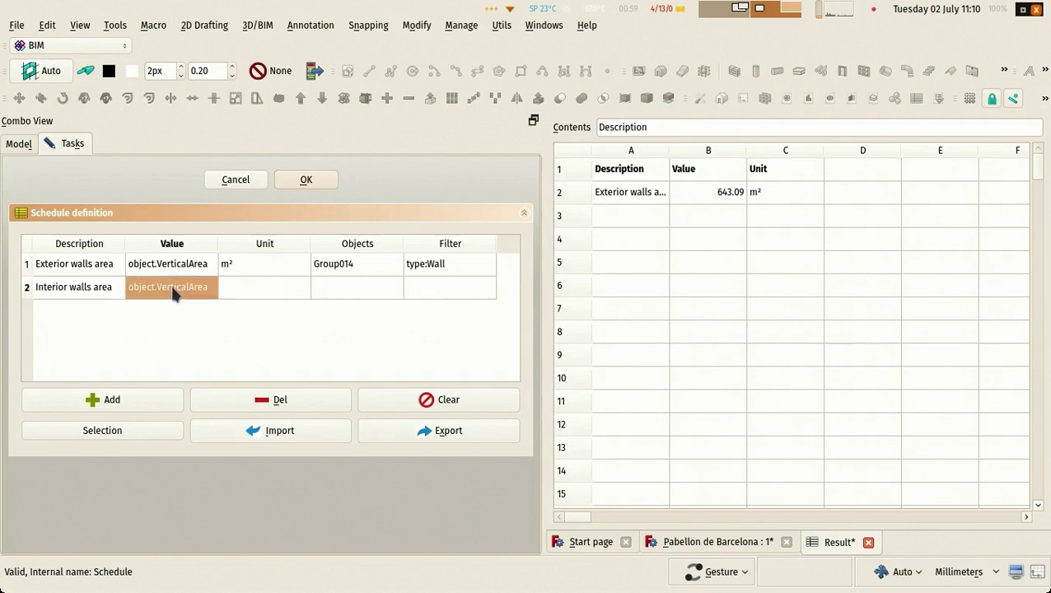
- Give the interior row unit m², objects Group015, filter type:Wall, then recompute and widen column A
click(250, 292)
double_click(249, 295)
text(m²)
key(Return)
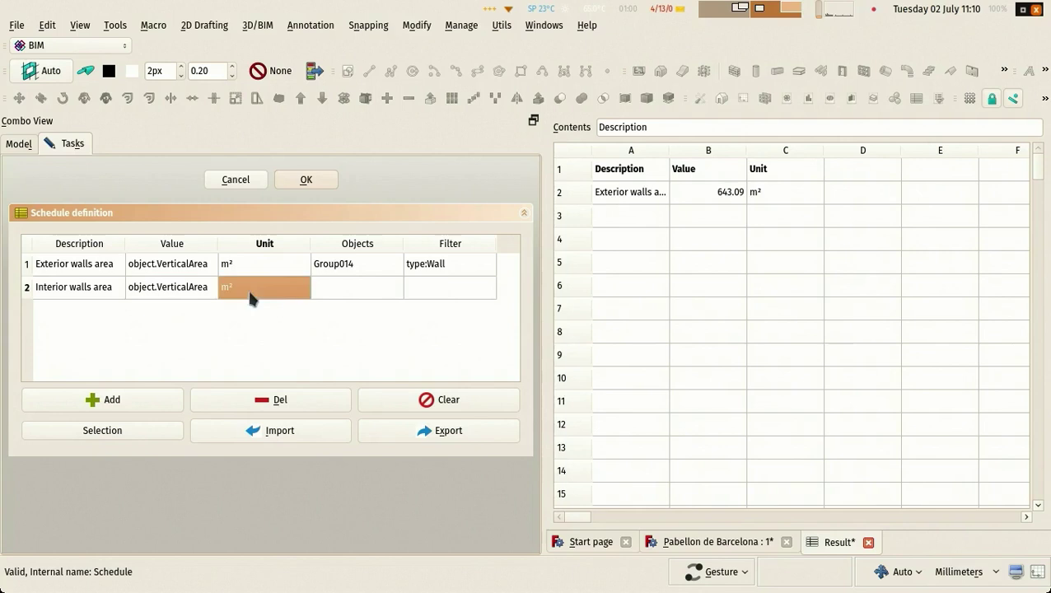
click(356, 292)
text(Group0145)
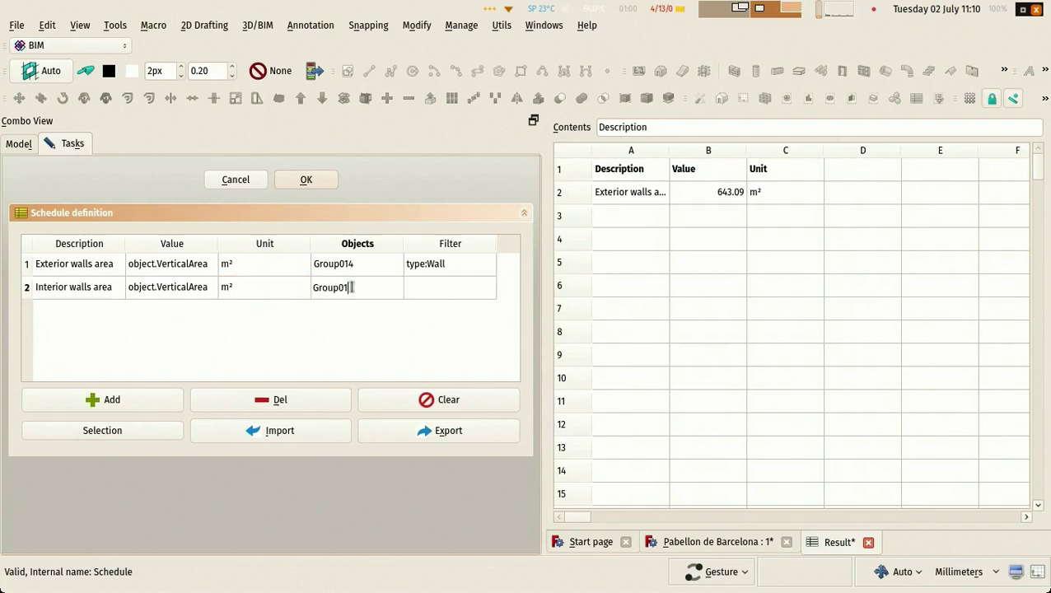
key(Return)
click(423, 298)
text(type:Wall)
key(Return)
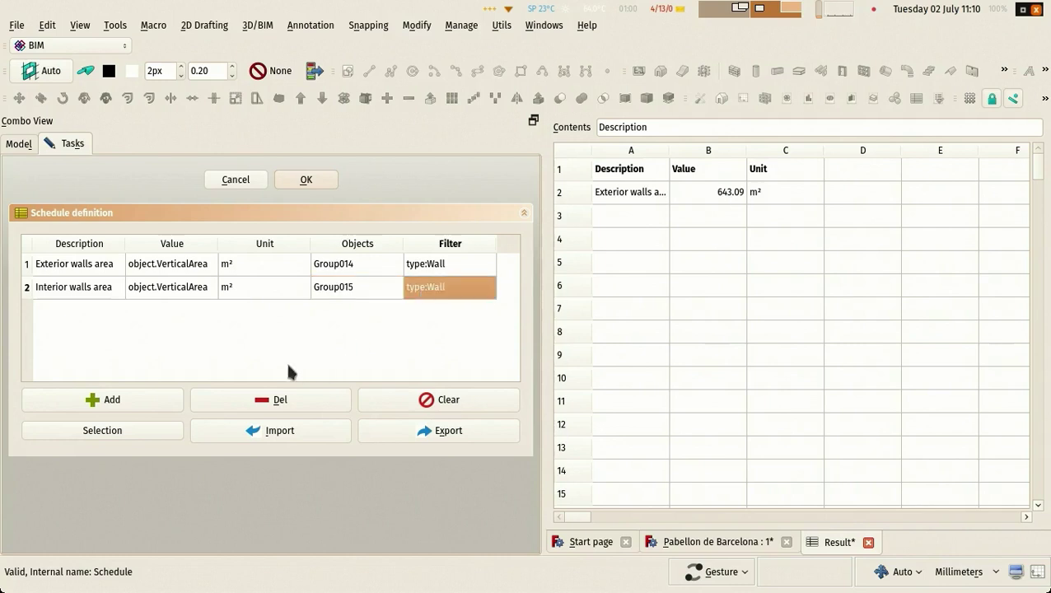
click(302, 180)
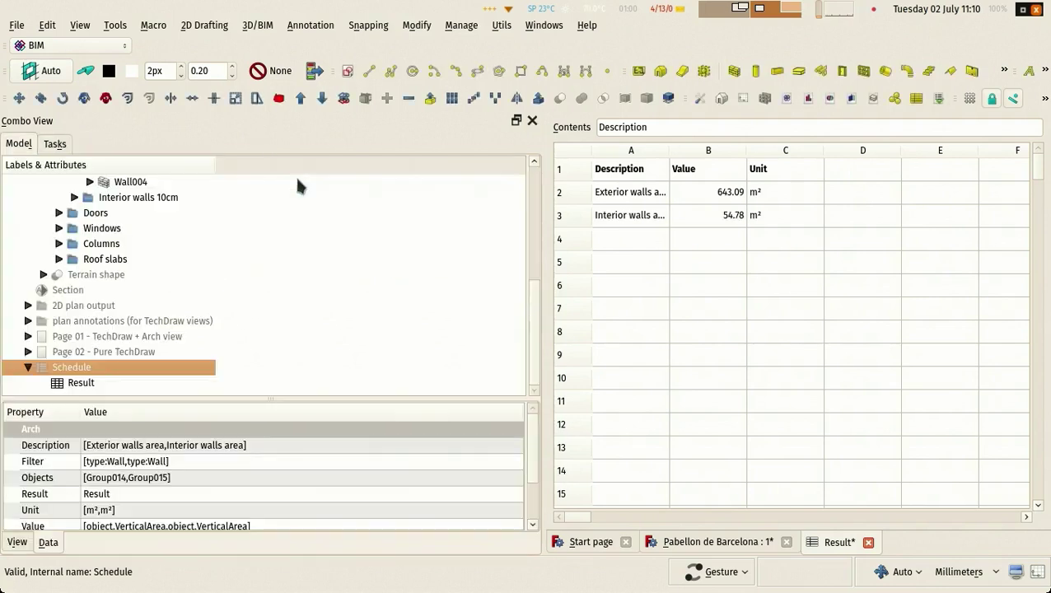
drag(670, 150, 699, 150)
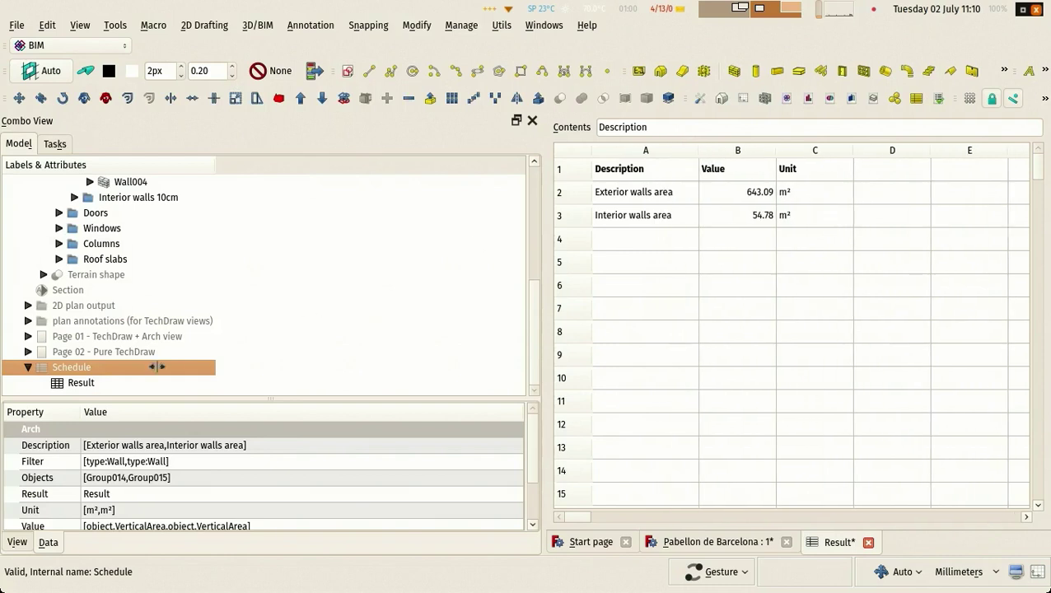
- Add a third schedule row 'Windows area' below Interior walls area, removing a stray empty line
double_click(72, 375)
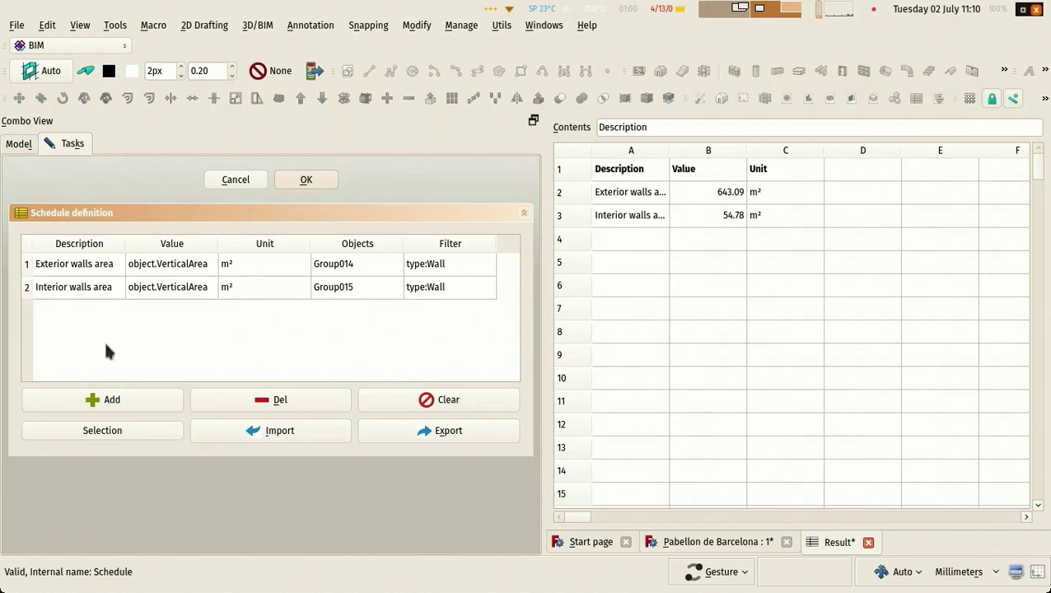
click(112, 401)
click(73, 264)
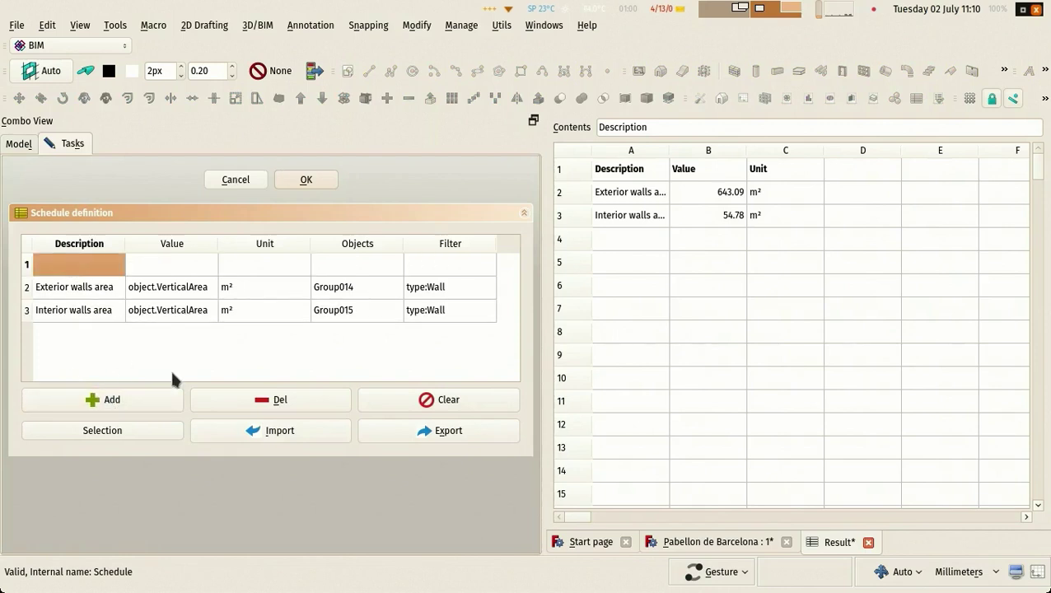
click(288, 399)
click(79, 287)
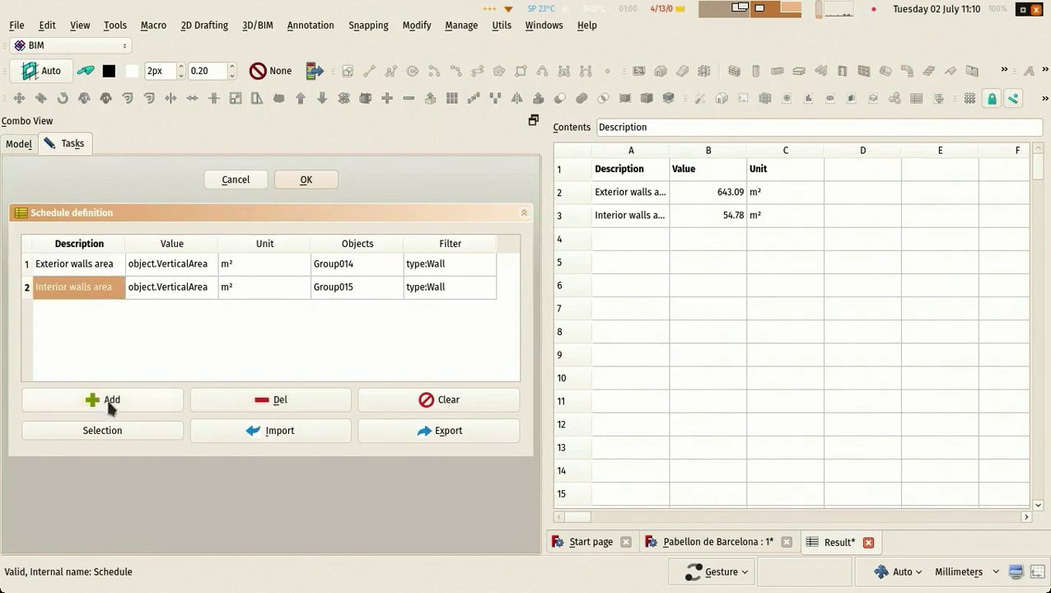
click(109, 401)
click(72, 313)
click(84, 312)
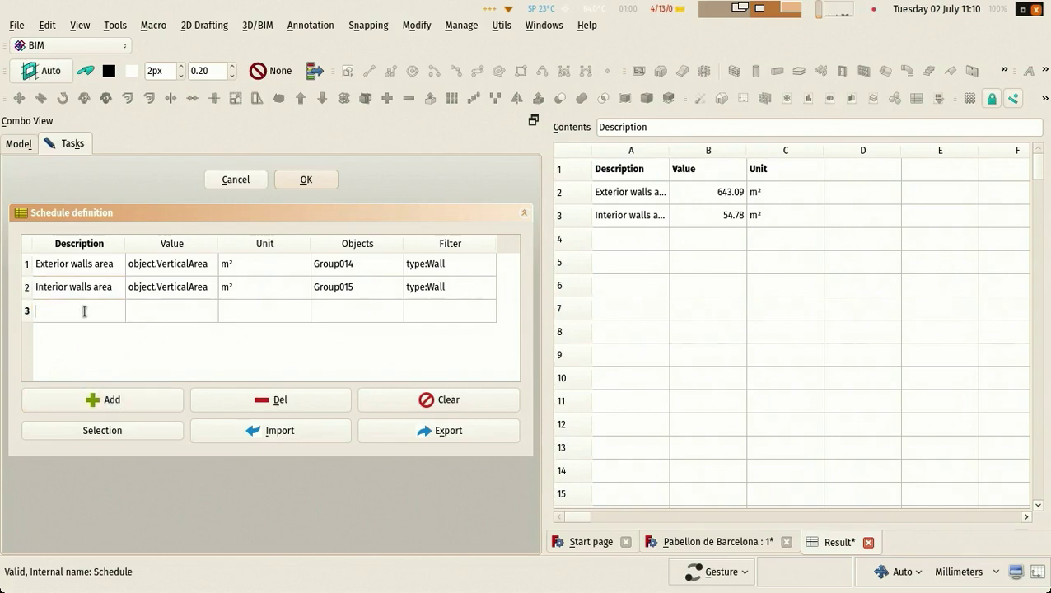
text(Windows area)
key(Return)
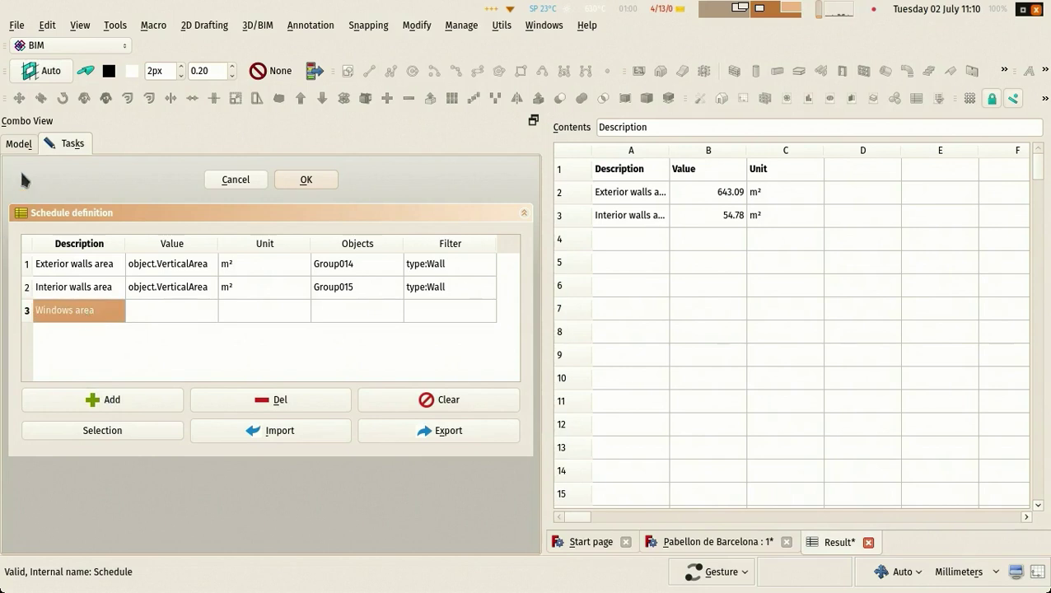
- Inspect the Area property of the Window and the Glass doors 210 high objects
click(19, 143)
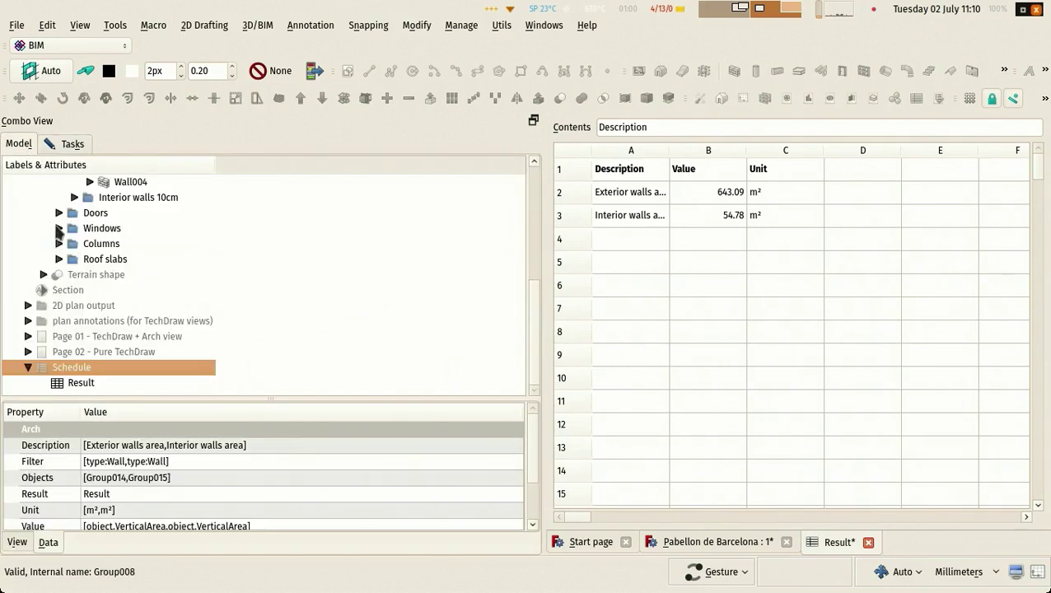
click(58, 229)
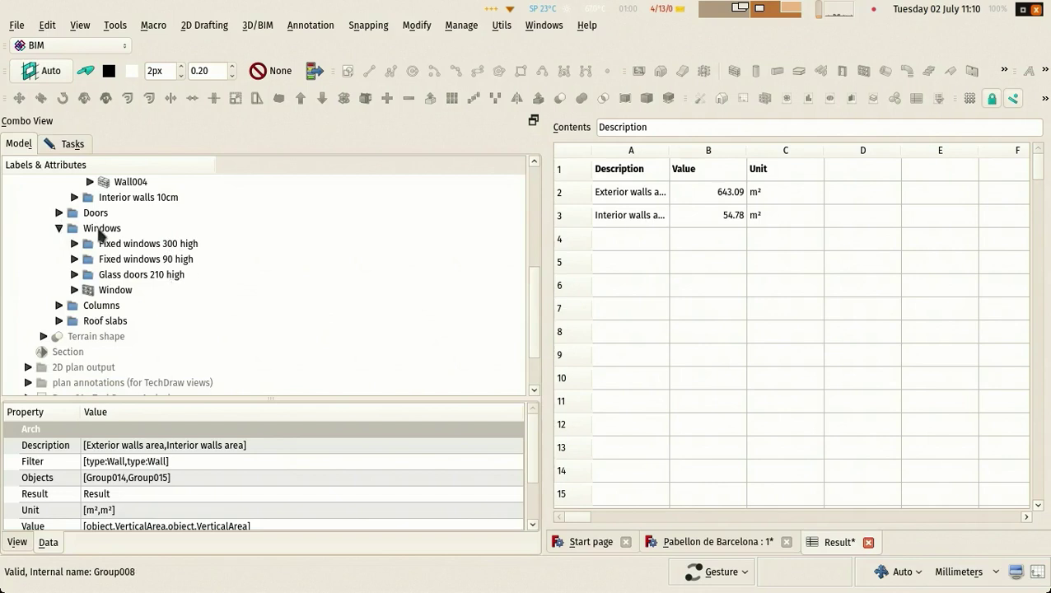
click(58, 213)
click(59, 214)
click(110, 291)
scroll(156, 504, down, 8)
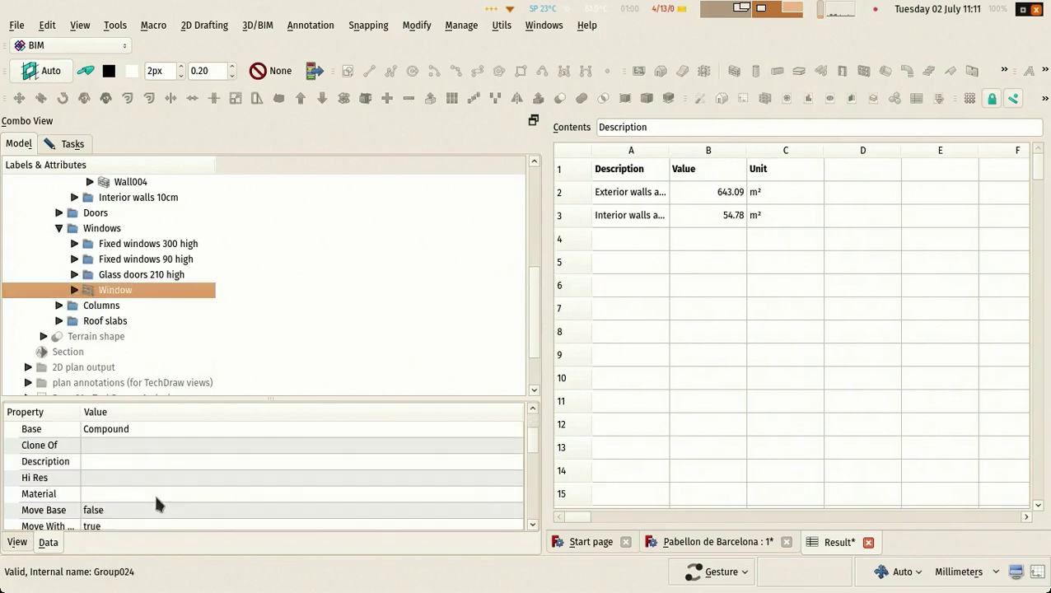
scroll(153, 492, down, 1)
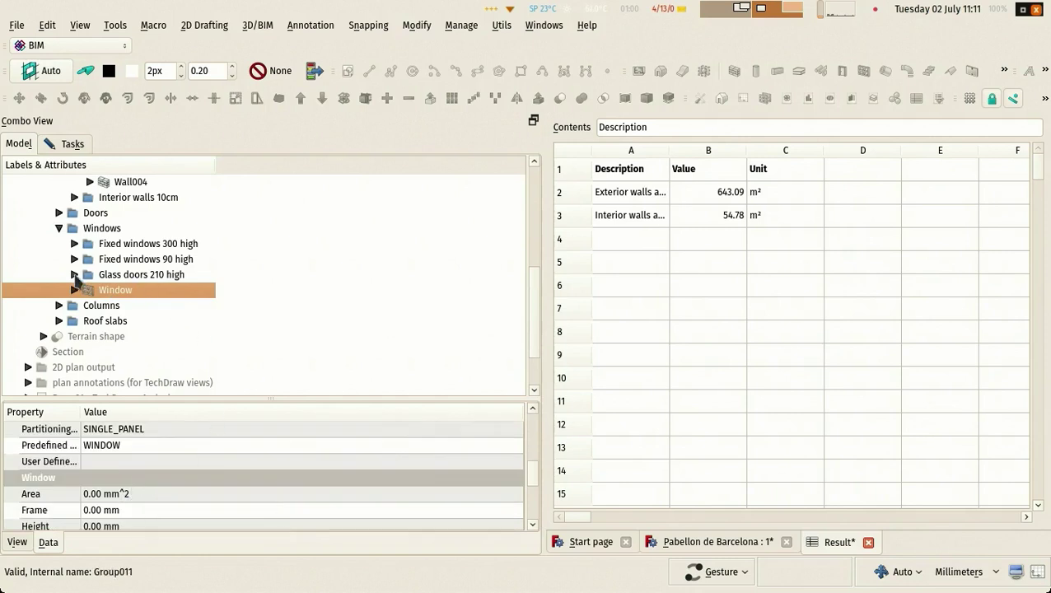
click(75, 275)
click(137, 293)
scroll(223, 504, down, 1)
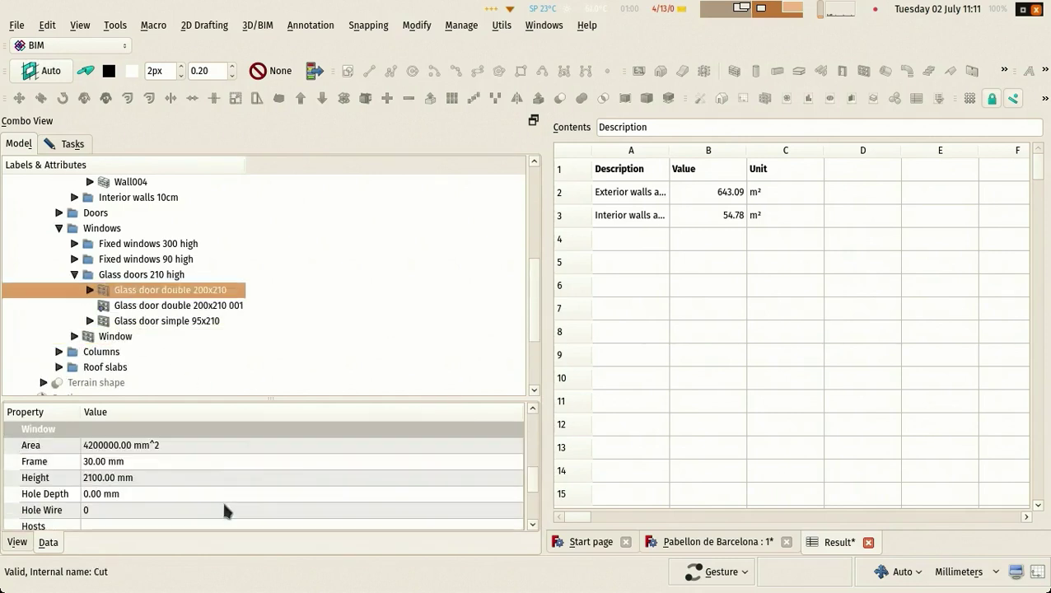
click(120, 337)
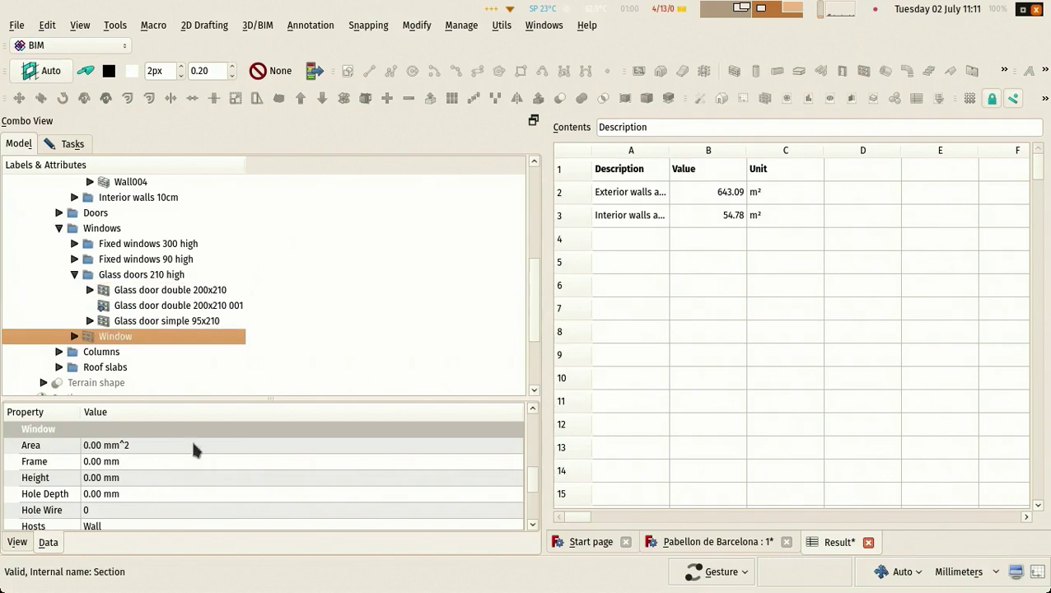
- Set the Windows area row to object.Area in m² filtered by type:Window
click(72, 144)
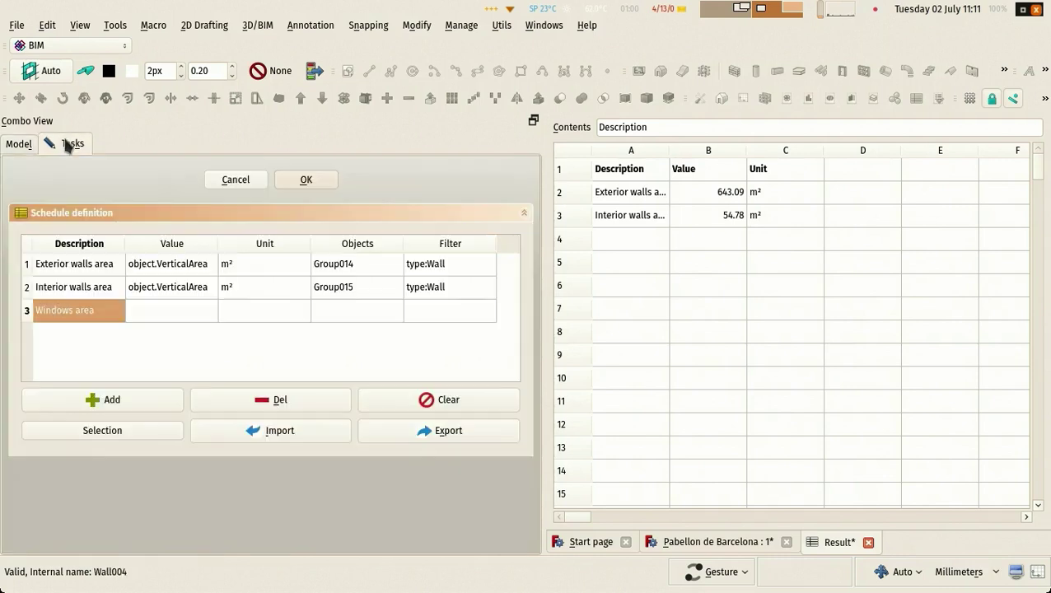
click(163, 317)
click(164, 314)
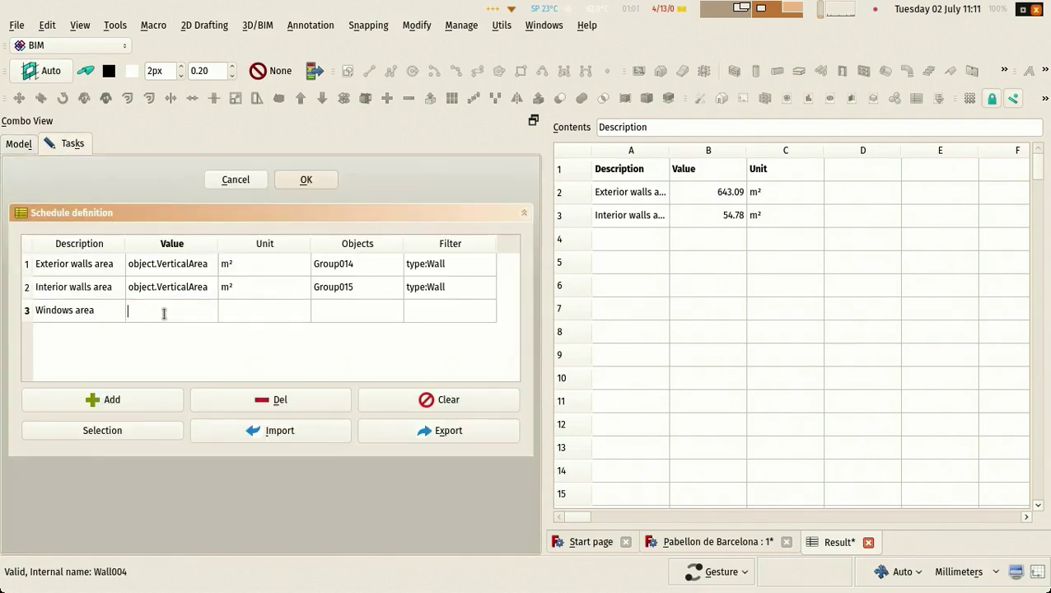
text(object.Area)
click(244, 317)
text(m²)
key(Return)
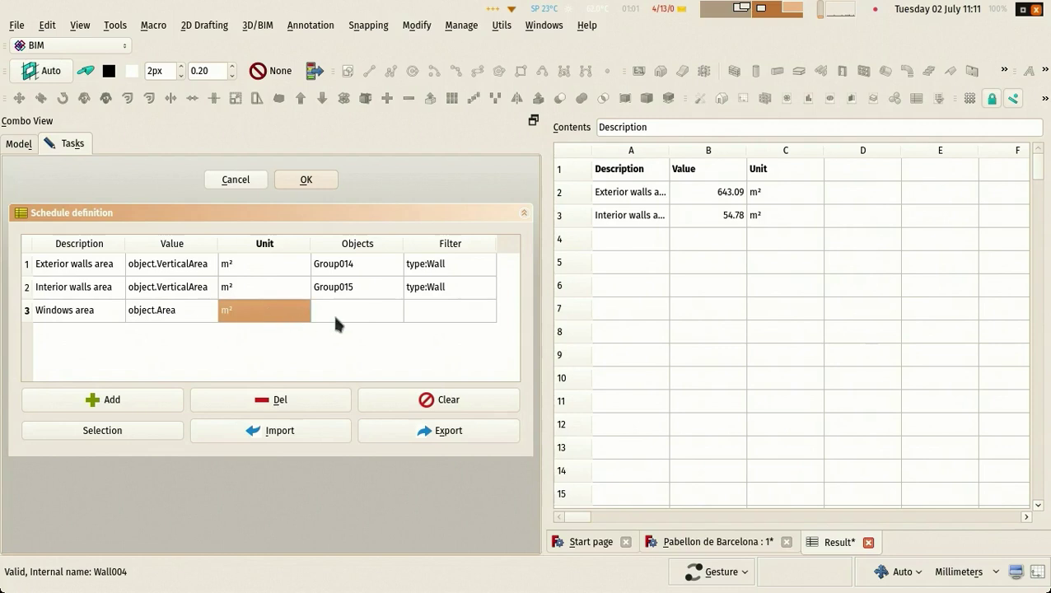
click(437, 310)
text(type:Window)
key(Return)
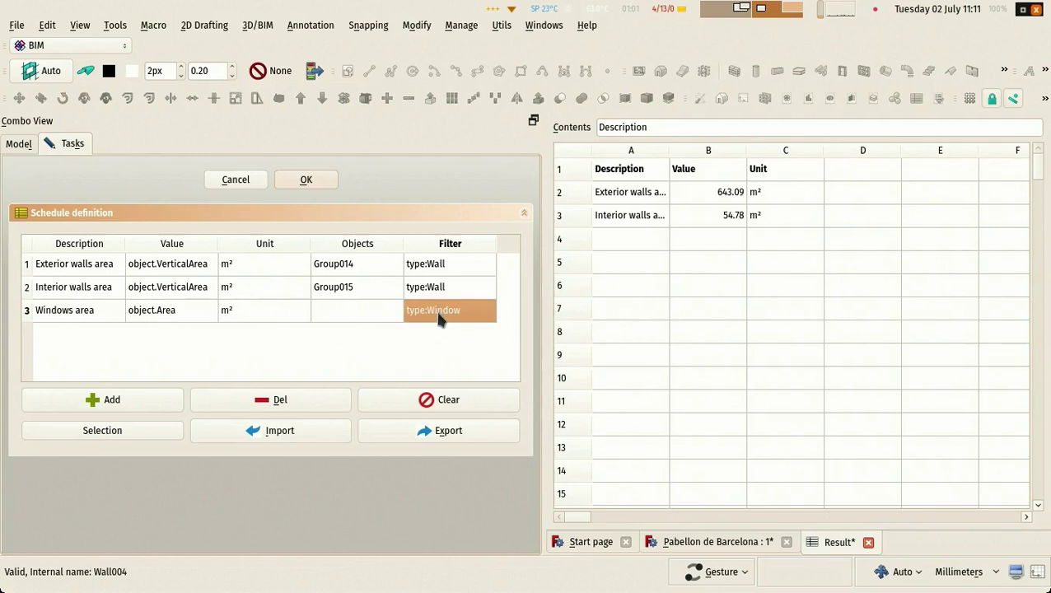
- Add a fourth schedule row described as 'Roof slab area'
click(126, 399)
click(79, 333)
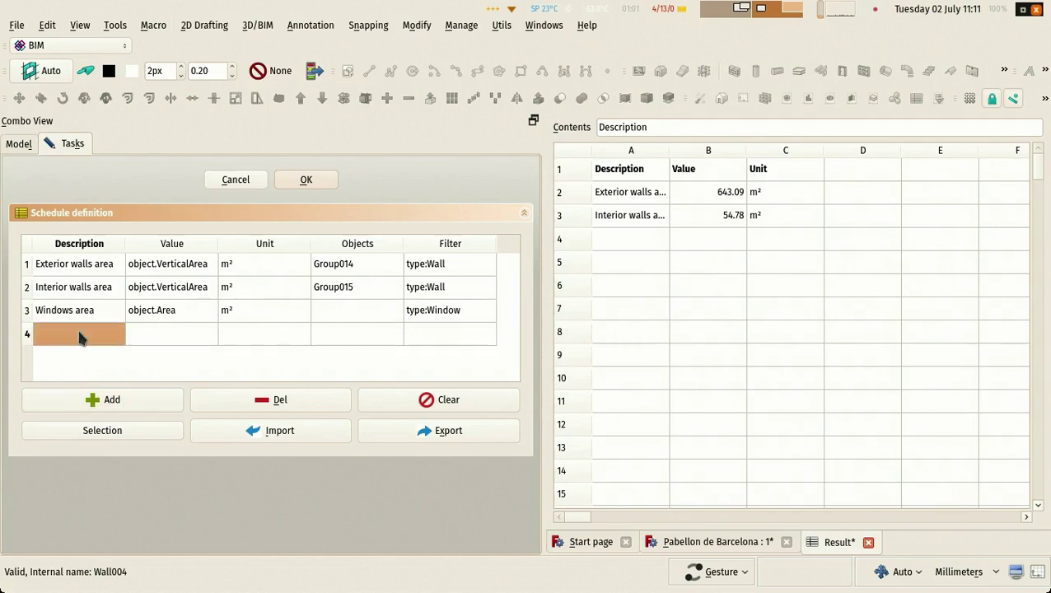
click(78, 332)
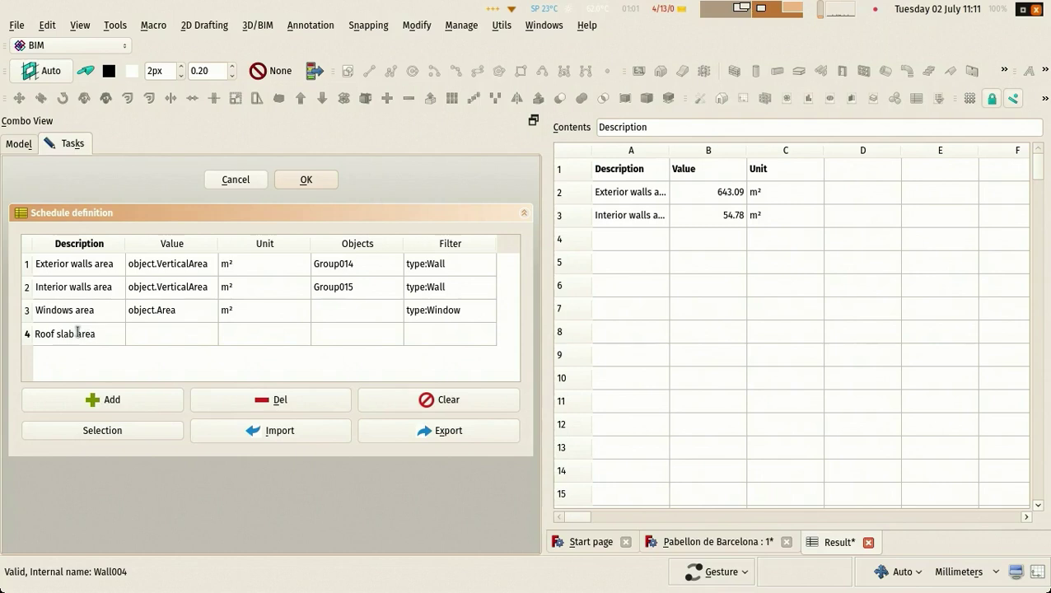
text(Roof slab area)
key(Return)
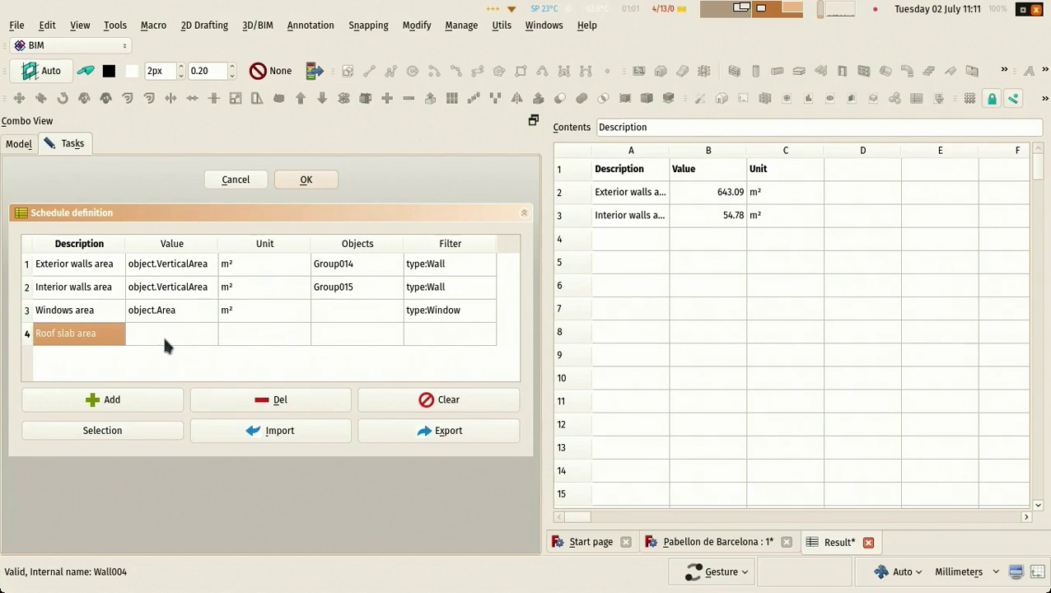
click(19, 144)
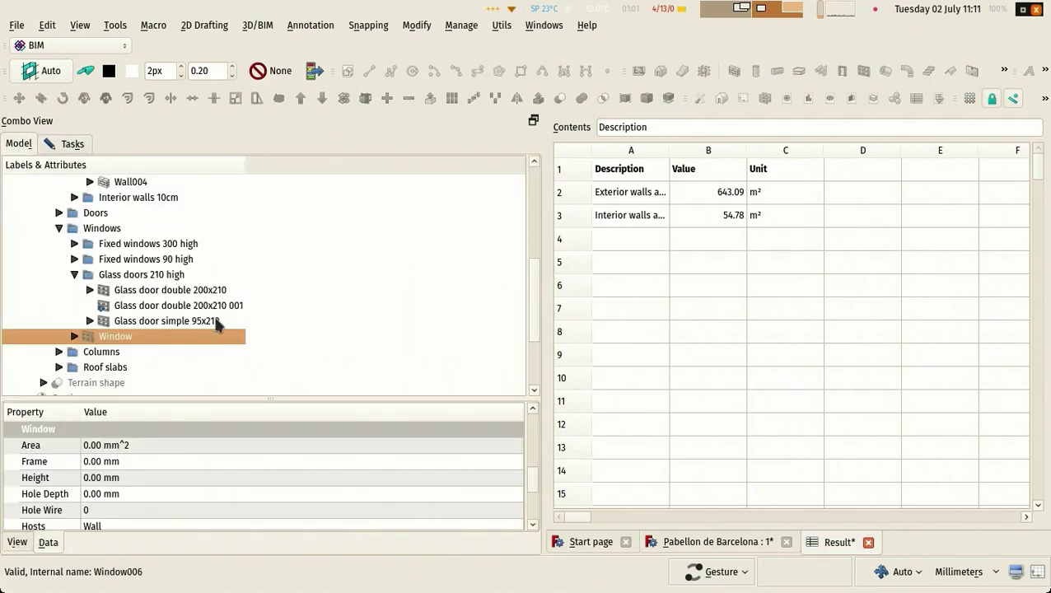
- Select the roof slab in the Pabellon de Barcelona model and read its Horizontal Area, 86530000.00 mm^2
click(591, 542)
click(700, 542)
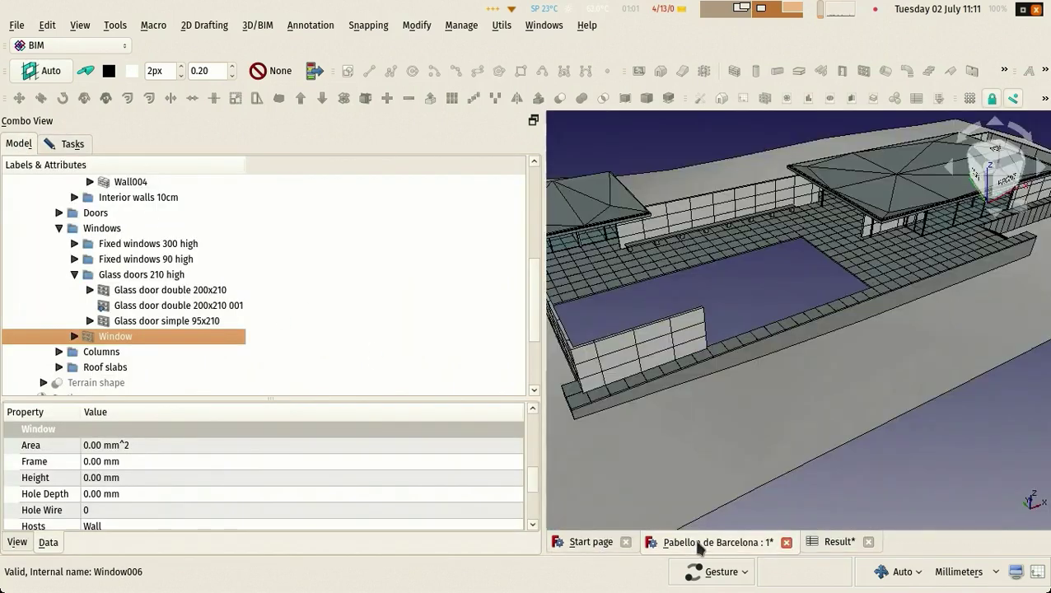
click(579, 199)
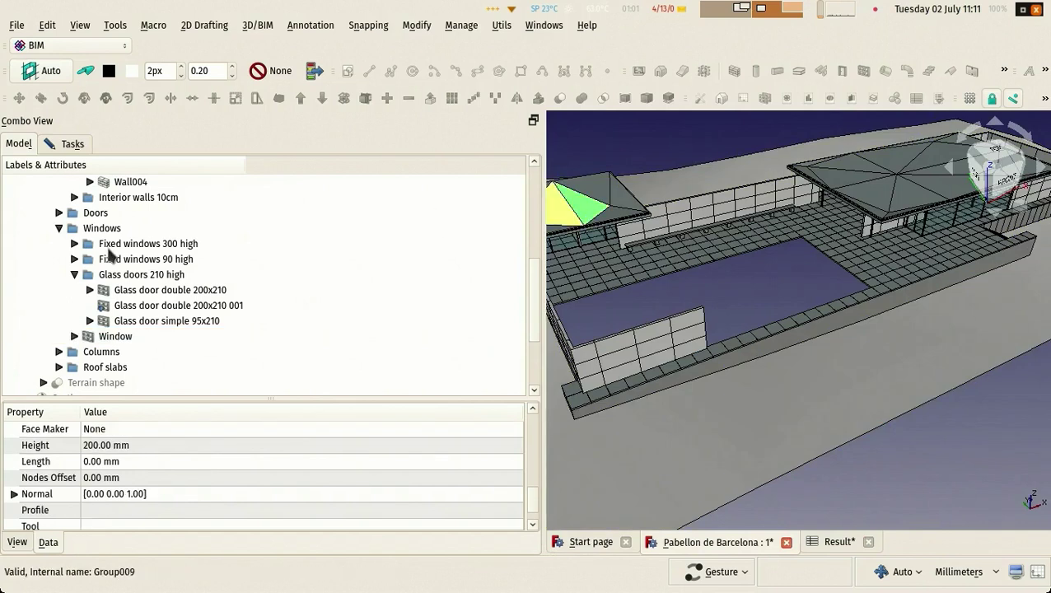
click(58, 367)
scroll(186, 482, down, 1)
scroll(186, 482, up, 10)
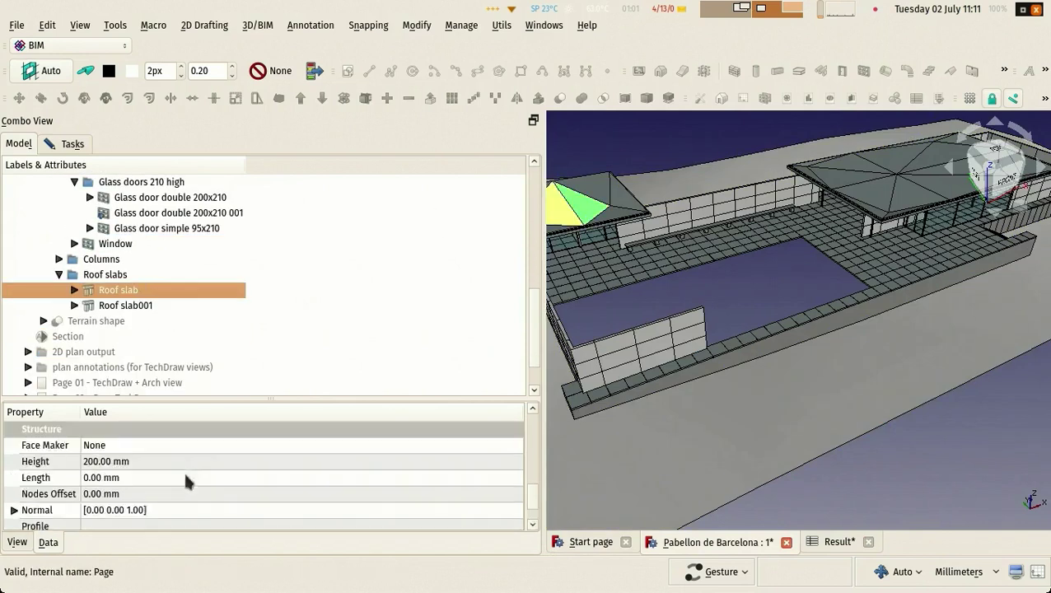
scroll(186, 482, up, 1)
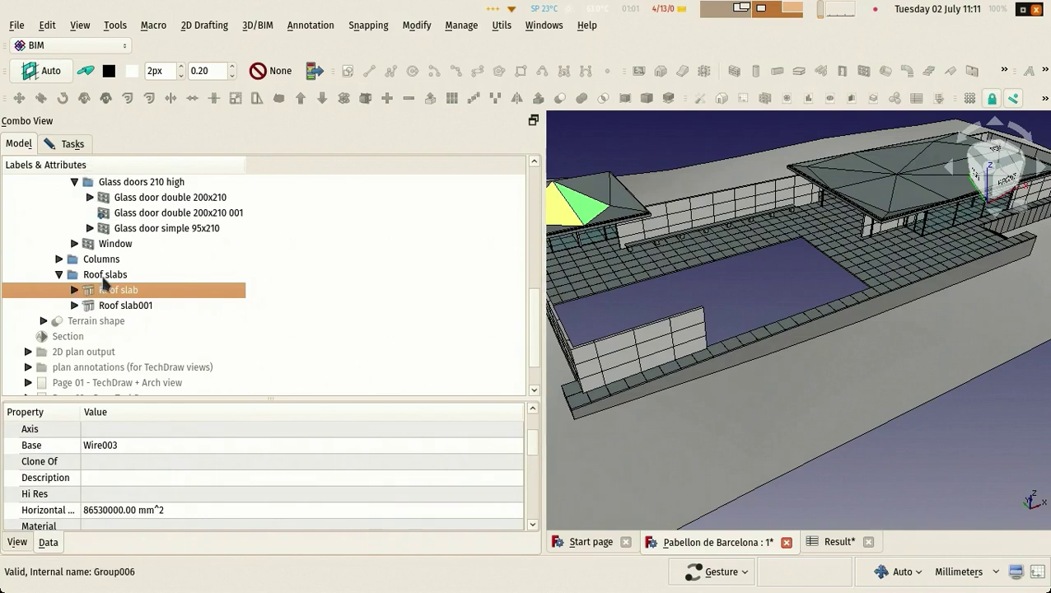
- Give row 4 object.HorizontalArea, m² and Group006, then accept so Roof slab area reads 381.96 m²
click(71, 144)
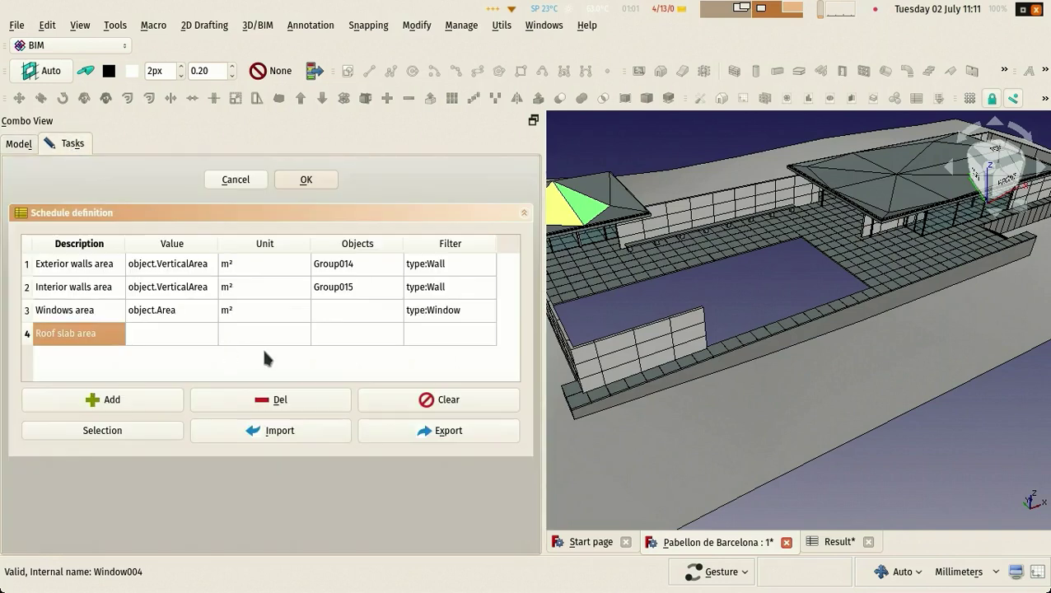
click(146, 337)
click(150, 336)
text(object.HorizontalArea)
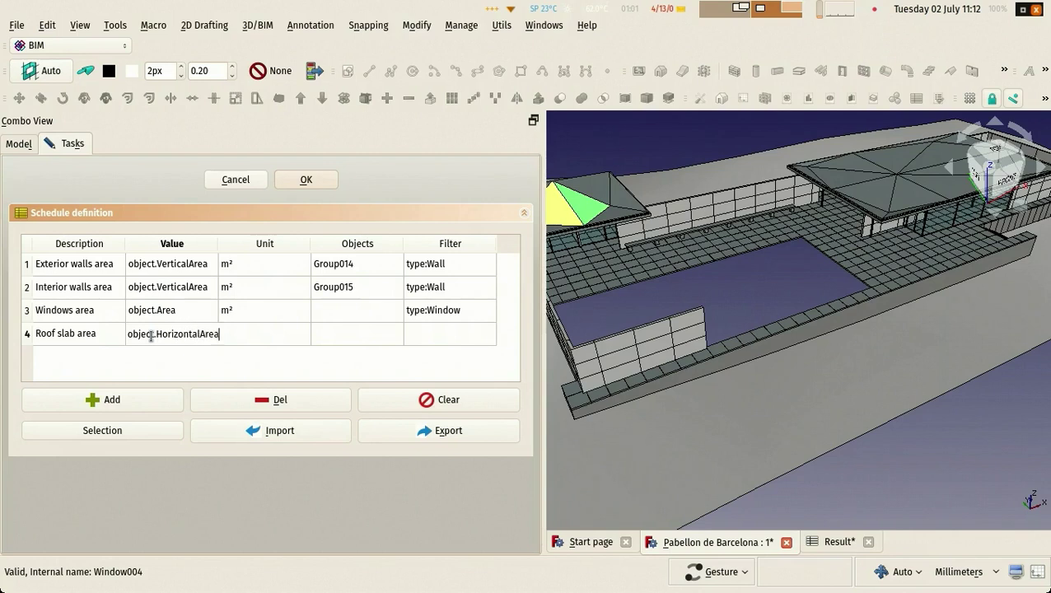
click(262, 343)
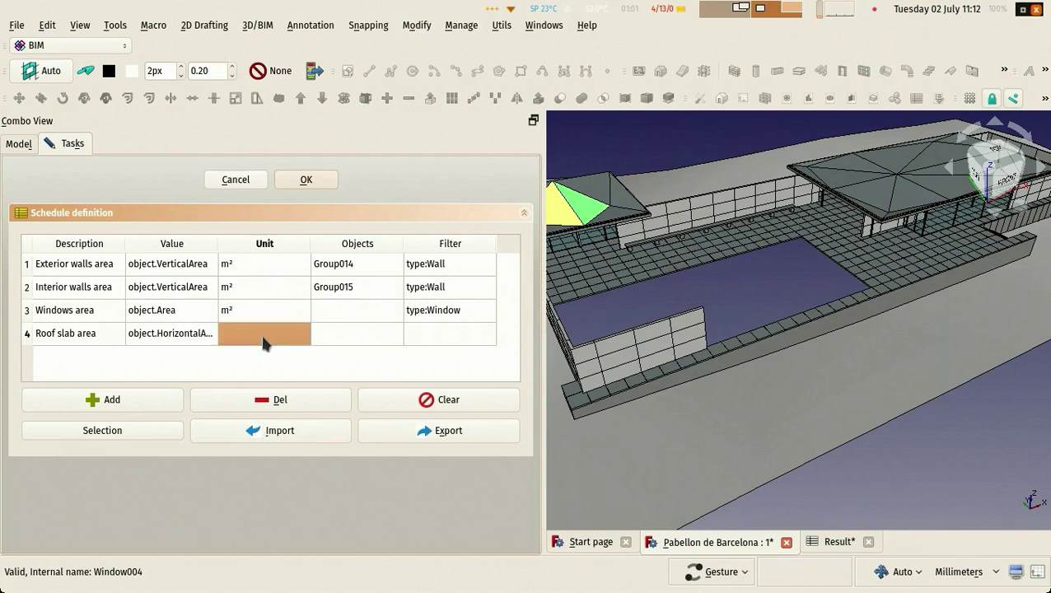
text(m²)
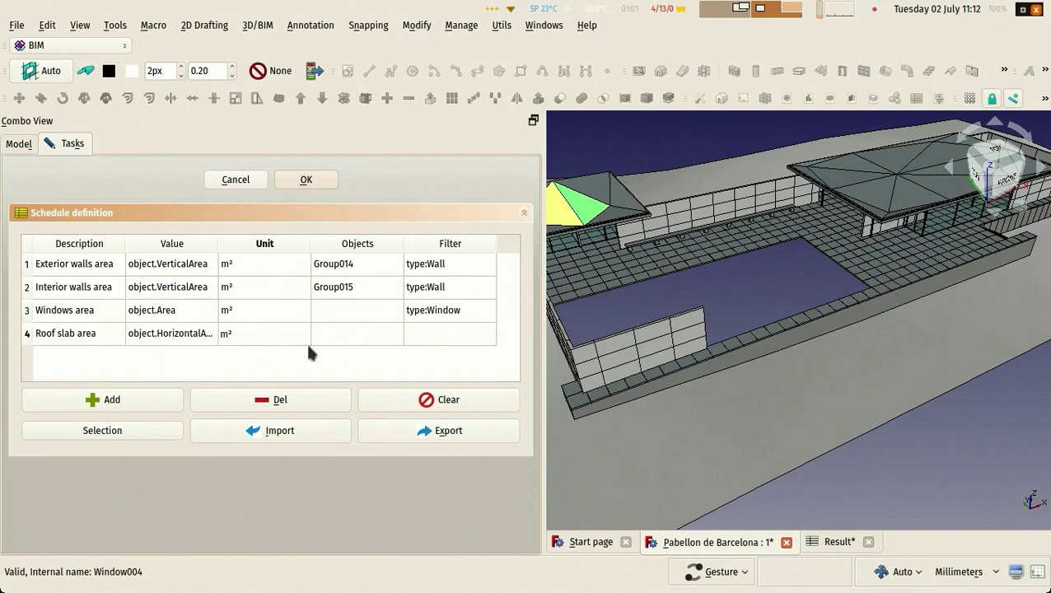
click(341, 338)
click(341, 335)
text(Group006)
key(Return)
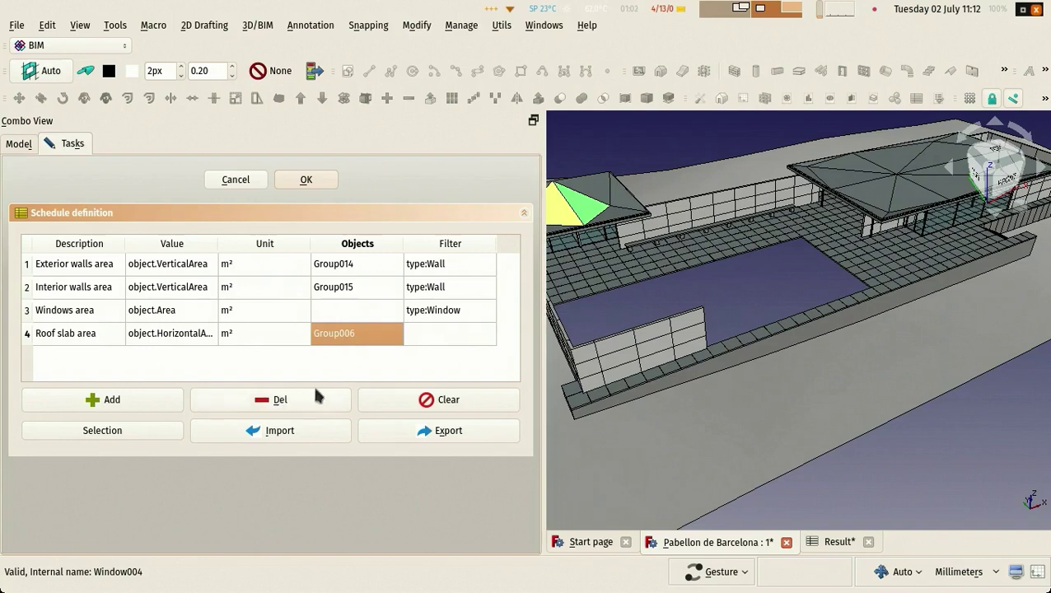
click(306, 180)
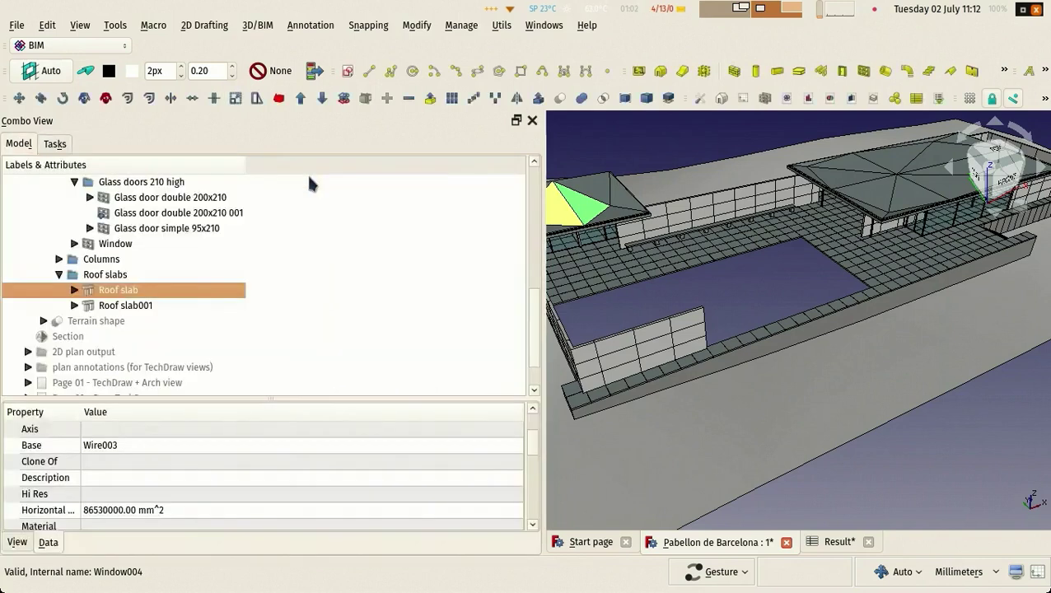
- Show the Result sheet with Windows area 165.40 and Roof slab area 381.96, widening column A
click(840, 541)
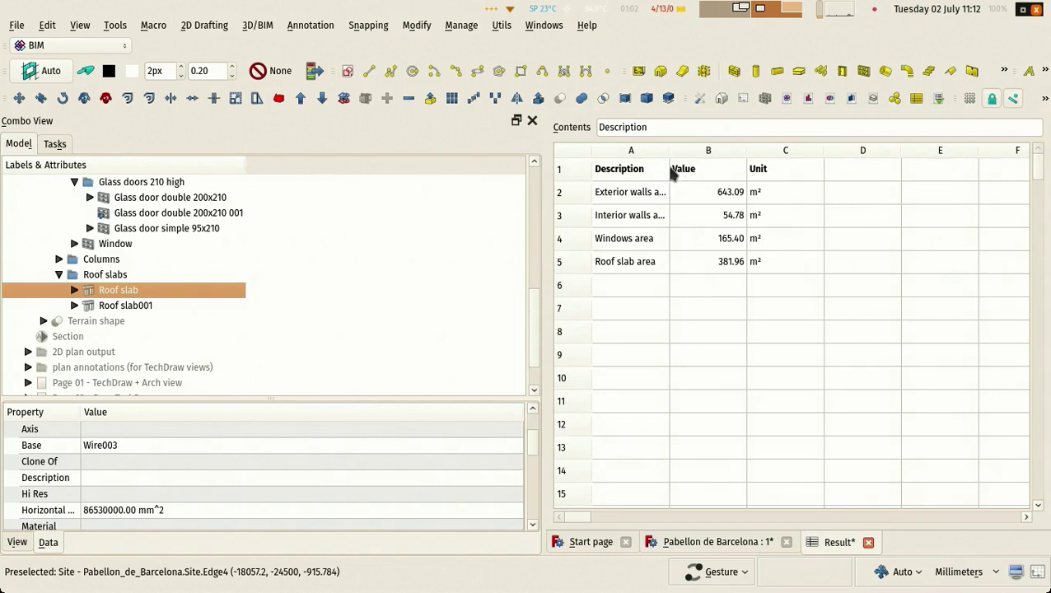
drag(669, 150, 702, 150)
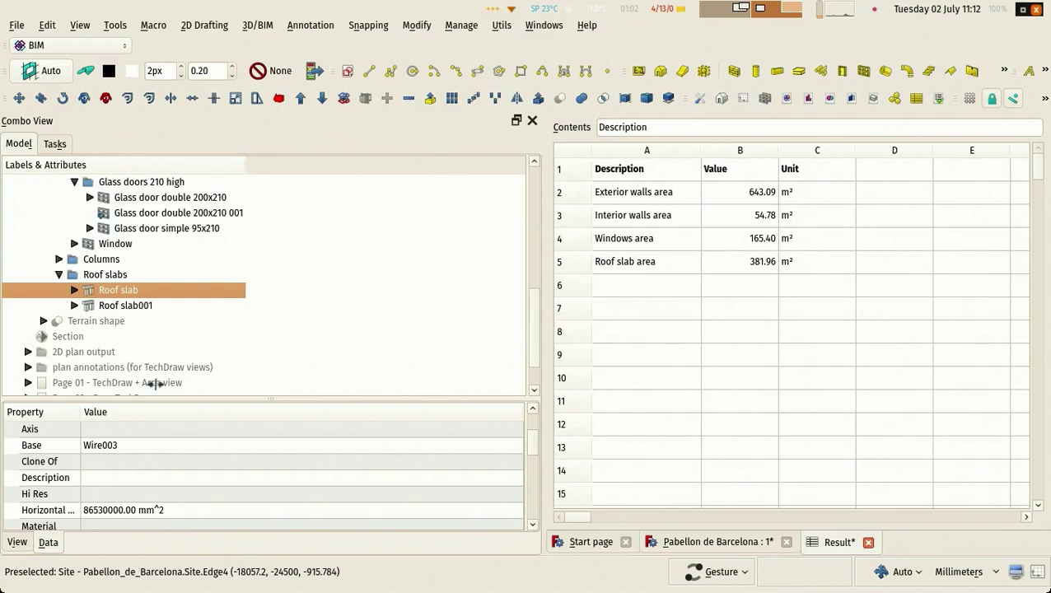
scroll(271, 320, down, 1)
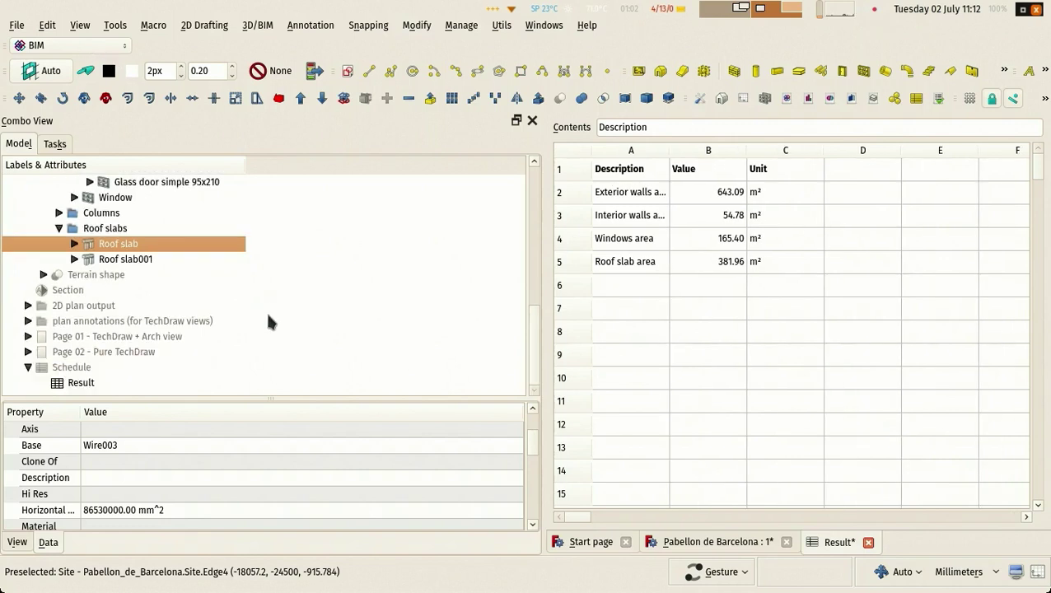
- With Schedule > Result selected, switch to the Spreadsheet workbench
click(79, 383)
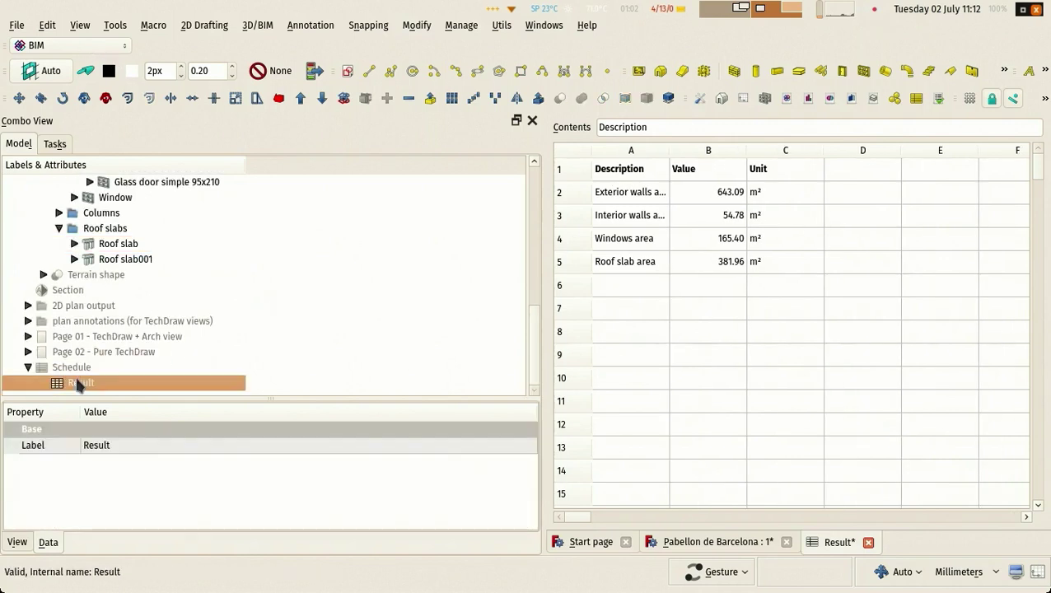
click(71, 51)
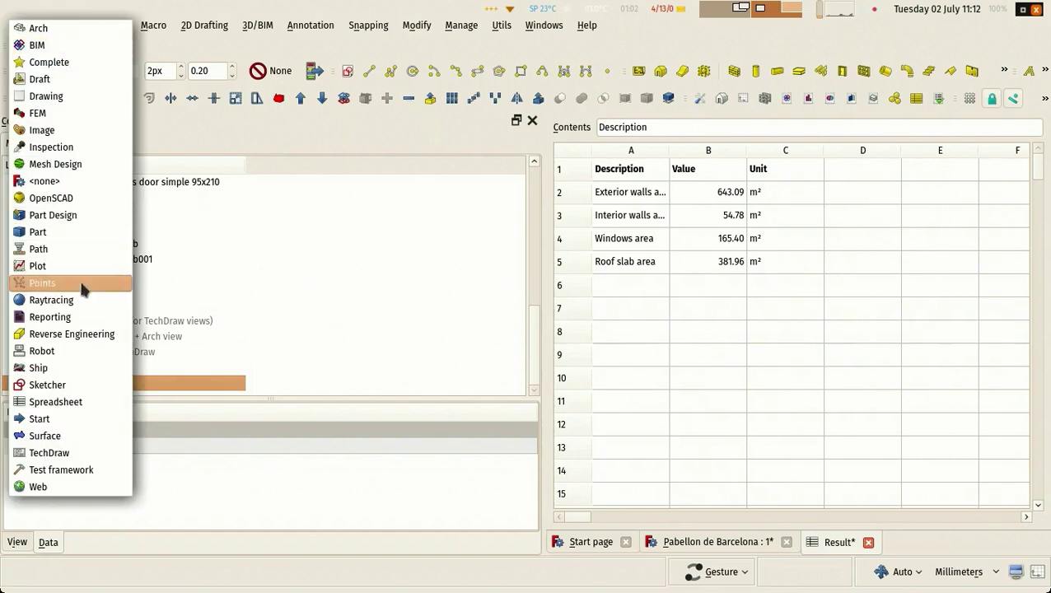
click(83, 402)
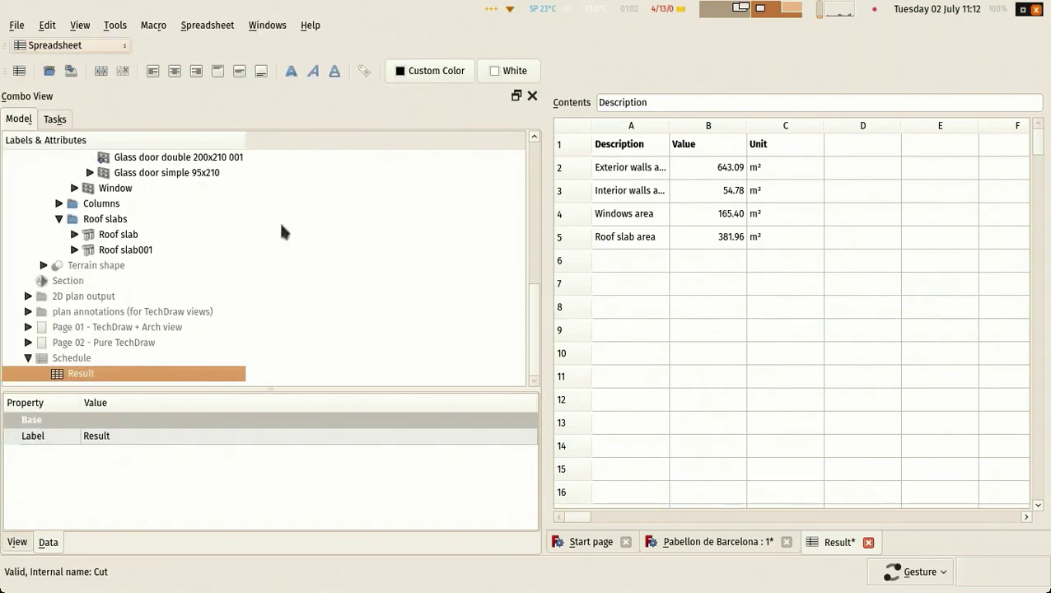
- Export the Result spreadsheet to CSV as quantities.csv
click(72, 72)
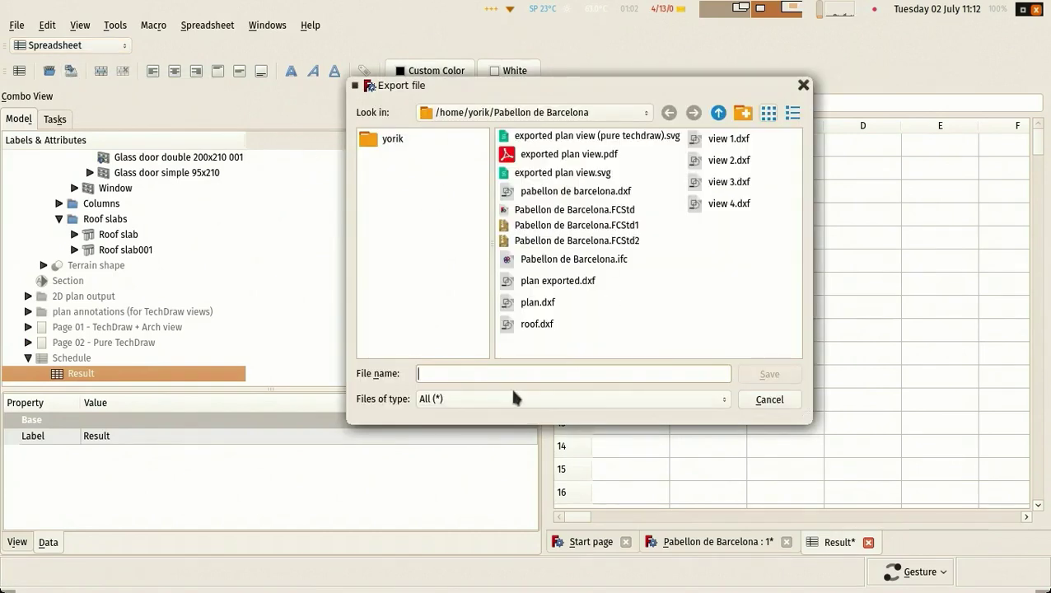
text(quantities)
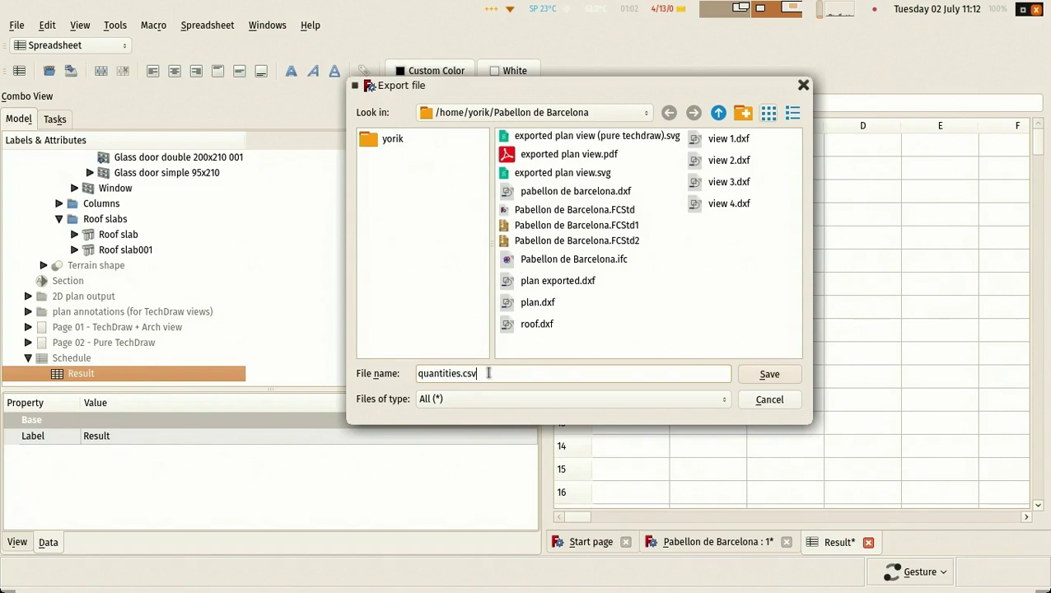
click(762, 378)
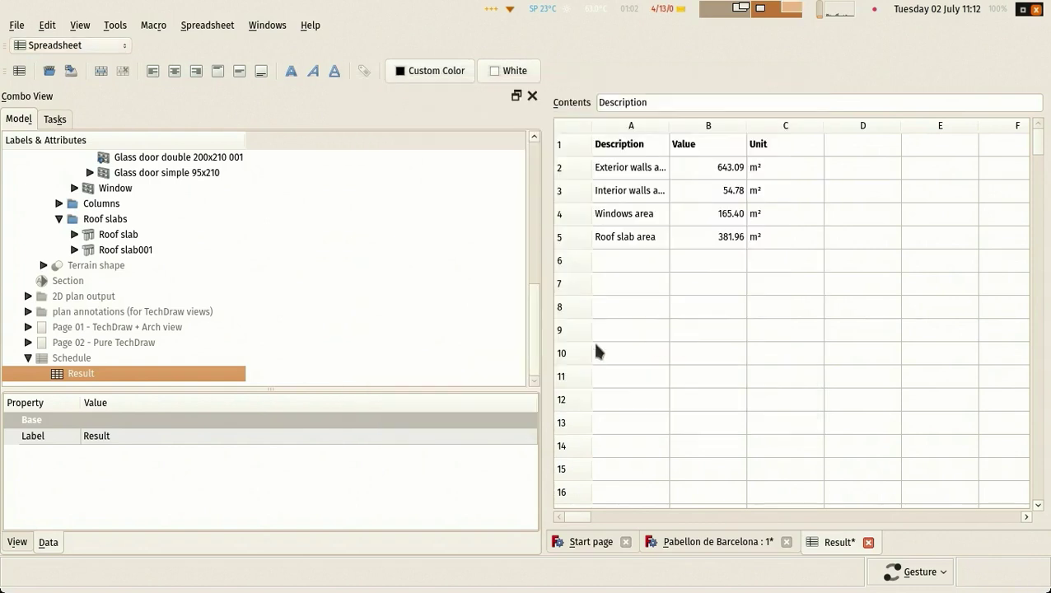
key(super+e)
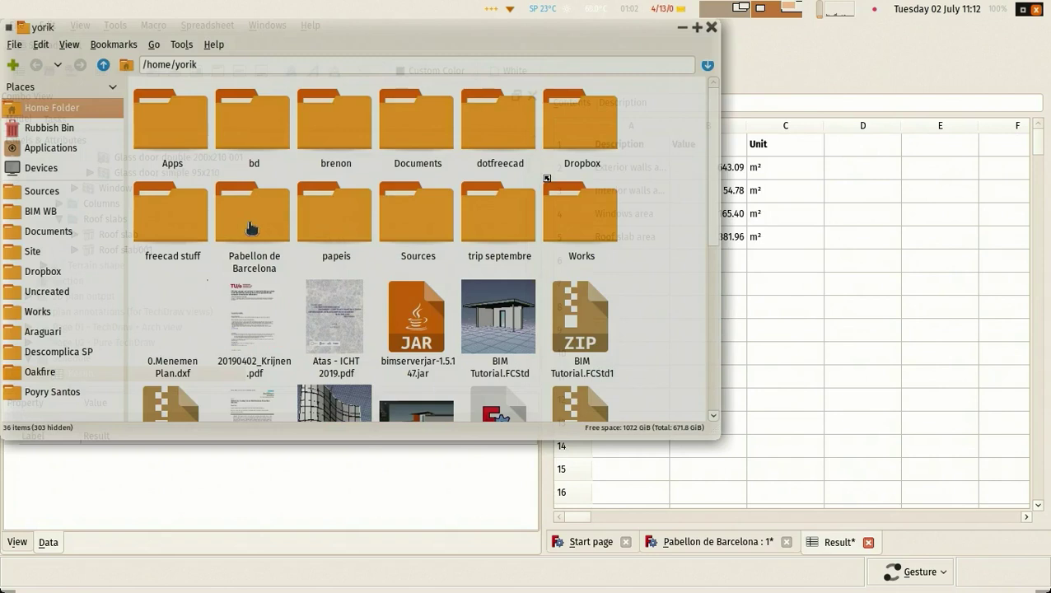
- Open the Pabellon de Barcelona folder holding quantities.csv and move the file manager window aside
double_click(250, 224)
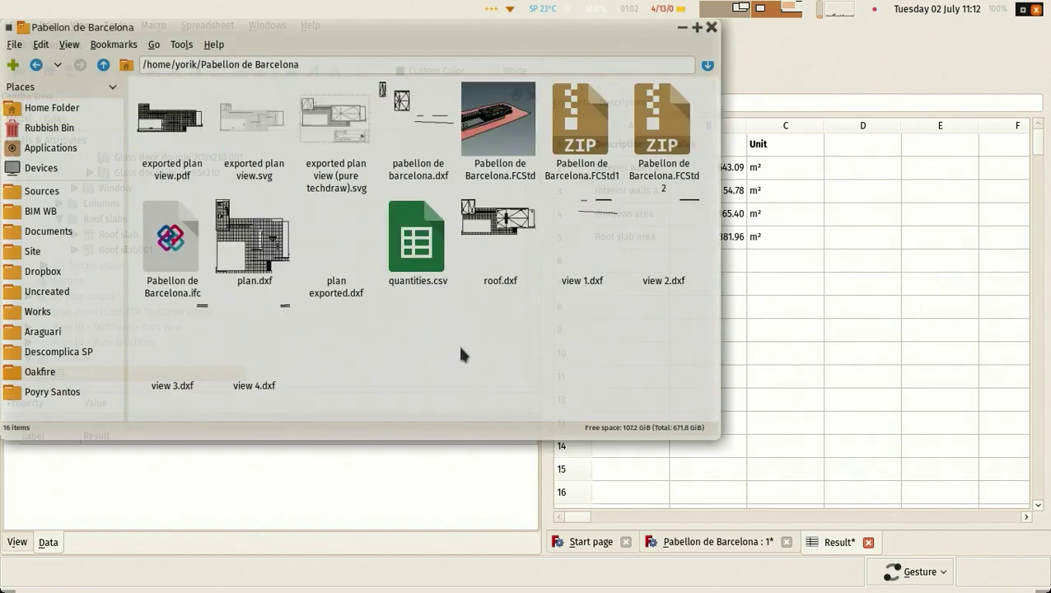
alt+drag(458, 341, 559, 406)
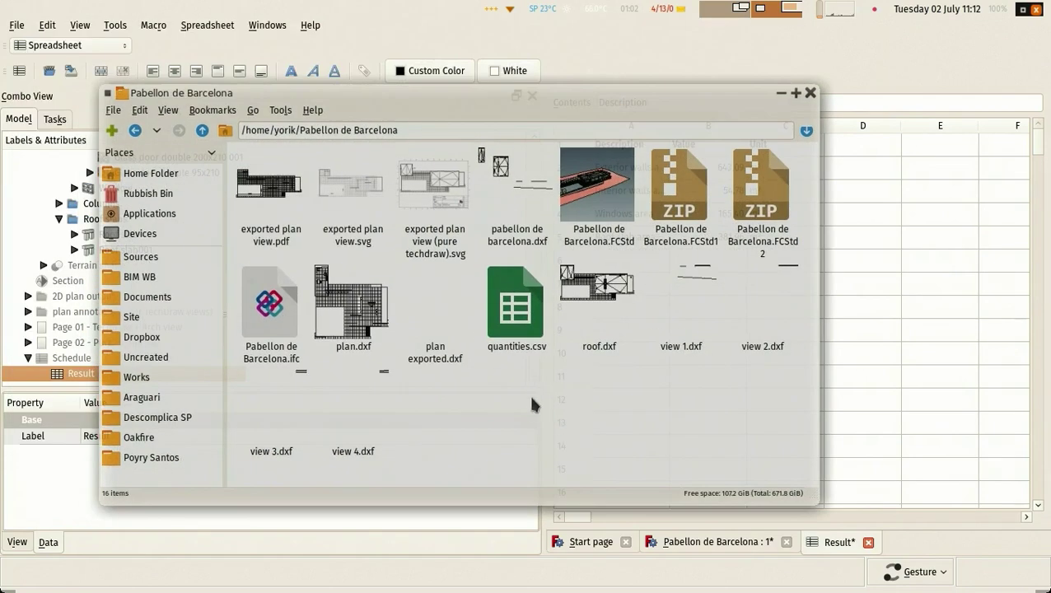
key(super+space)
- Launch LibreOffice Calc from the Office menu to get a blank spreadsheet
mouse_move(537, 486)
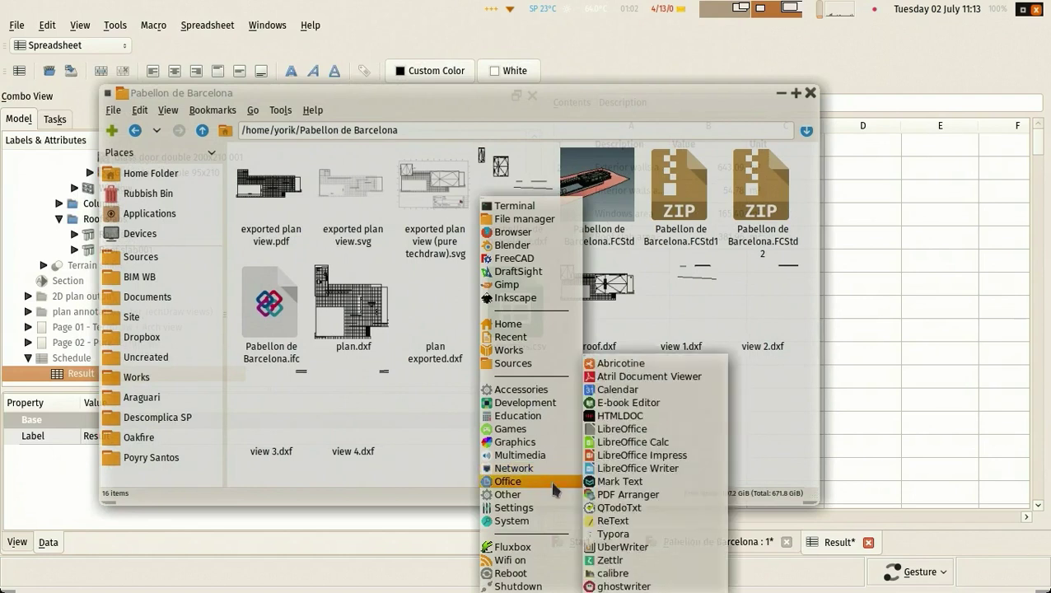
click(635, 439)
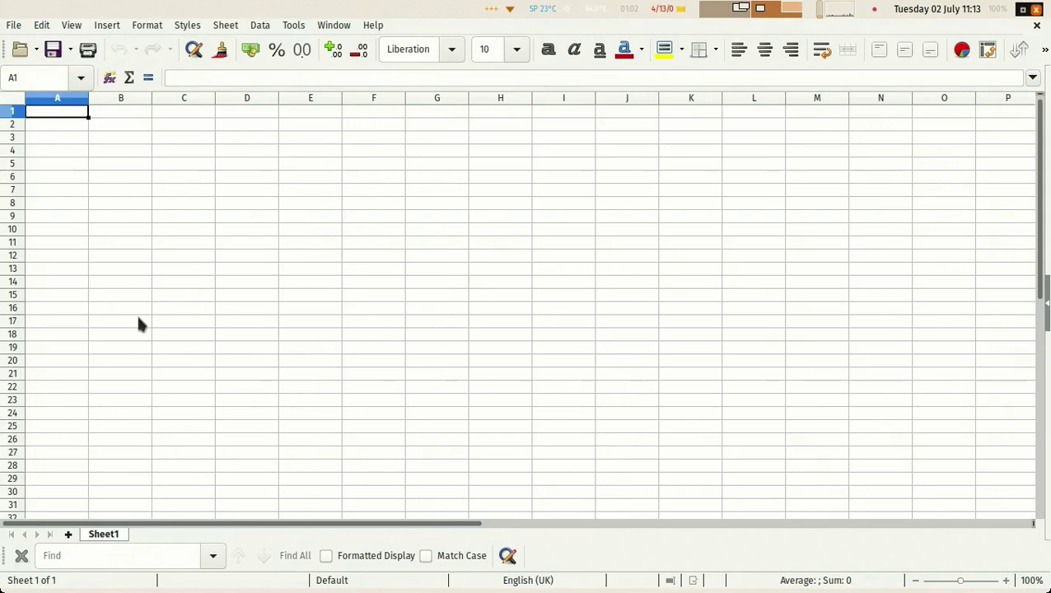
click(57, 137)
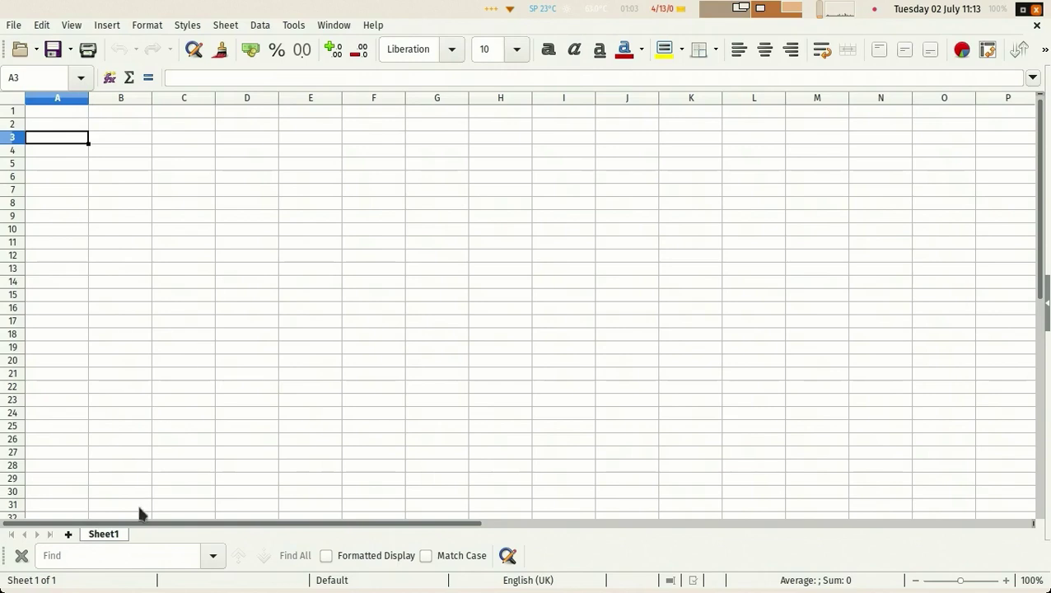
- Rename Sheet1 to 'Price estimate'
double_click(107, 536)
text(Price estimate)
key(Return)
- Enter the heading 'Walls' in A2 at font size 14
key(Up)
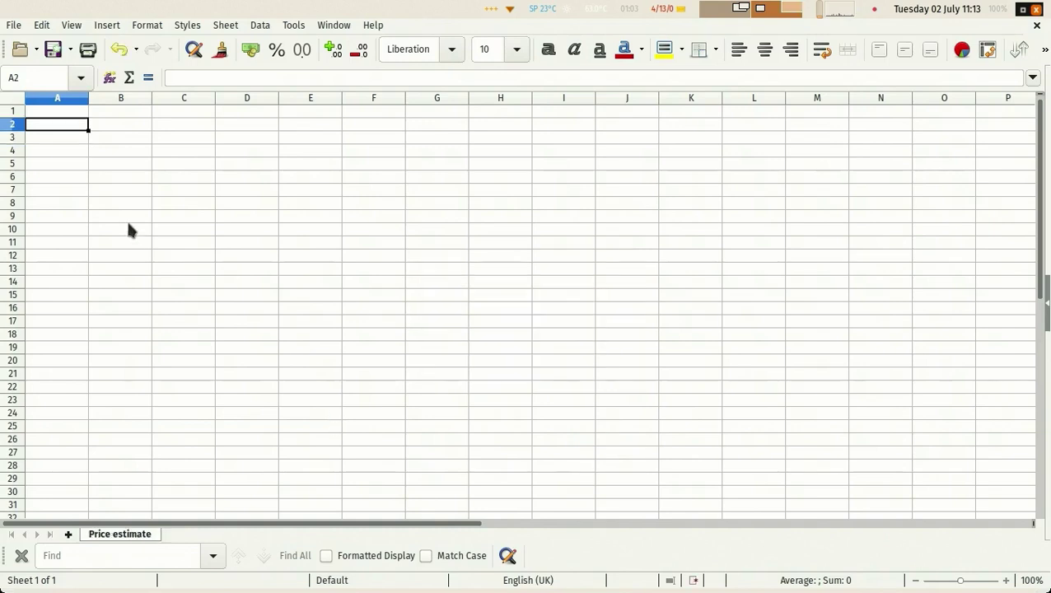
text(Walls)
key(Return)
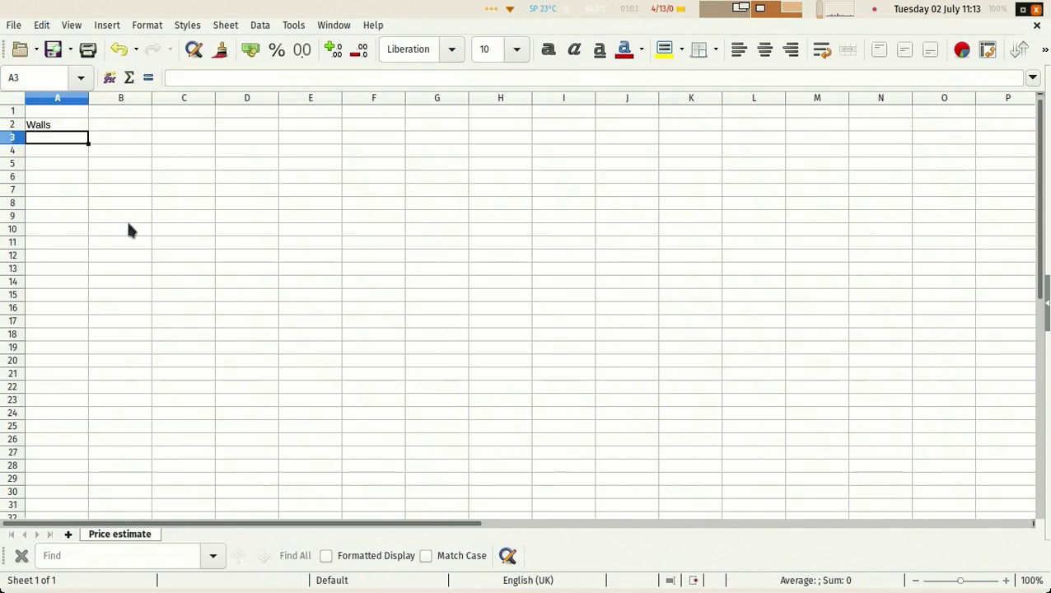
key(Up)
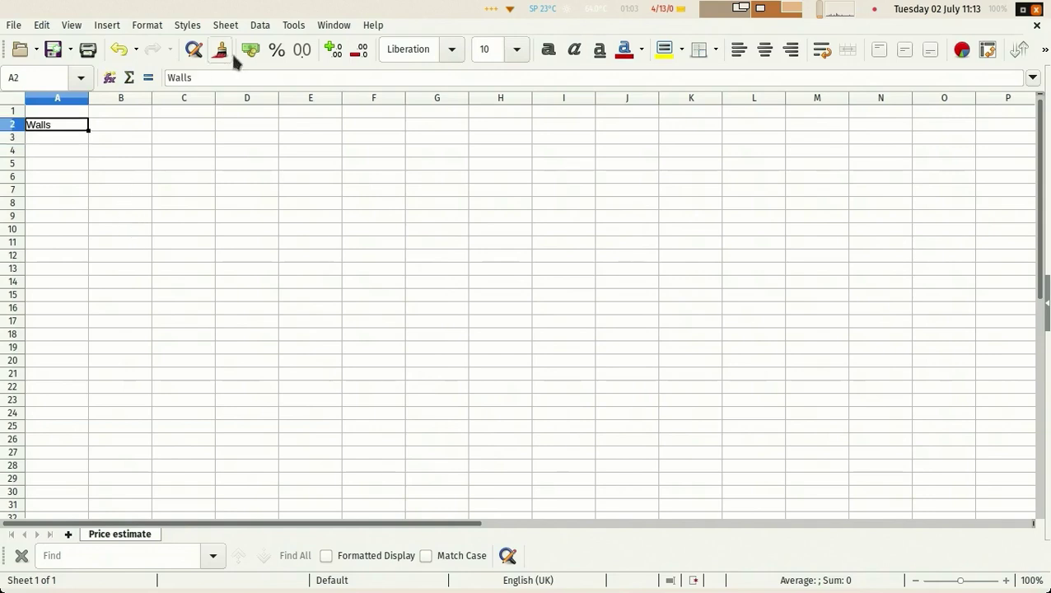
click(517, 49)
click(491, 169)
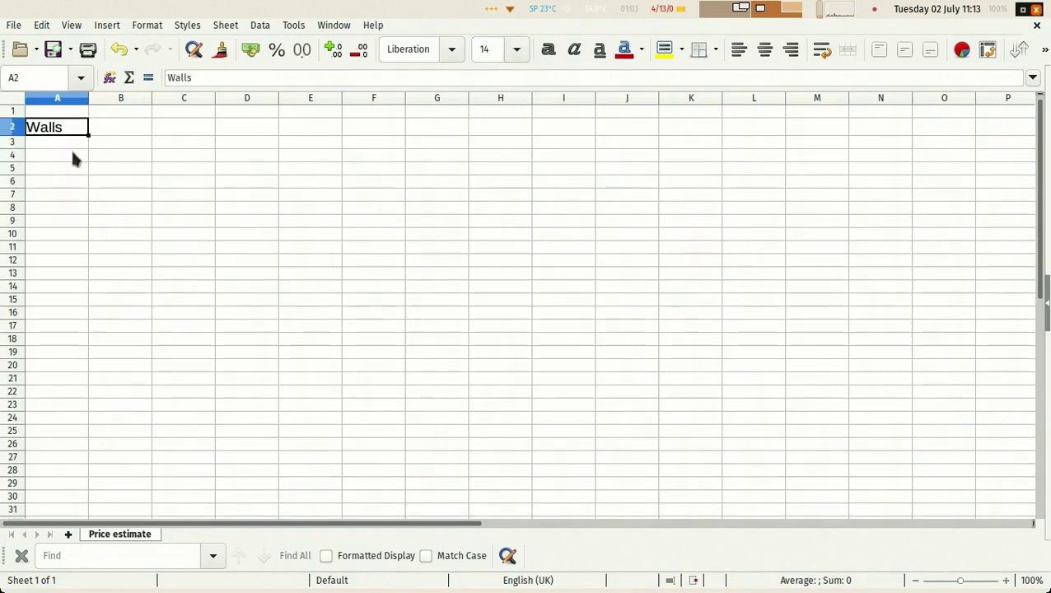
- Add 'Exterior walls' and 'Interior walls' labels below and widen column A to fit
click(69, 157)
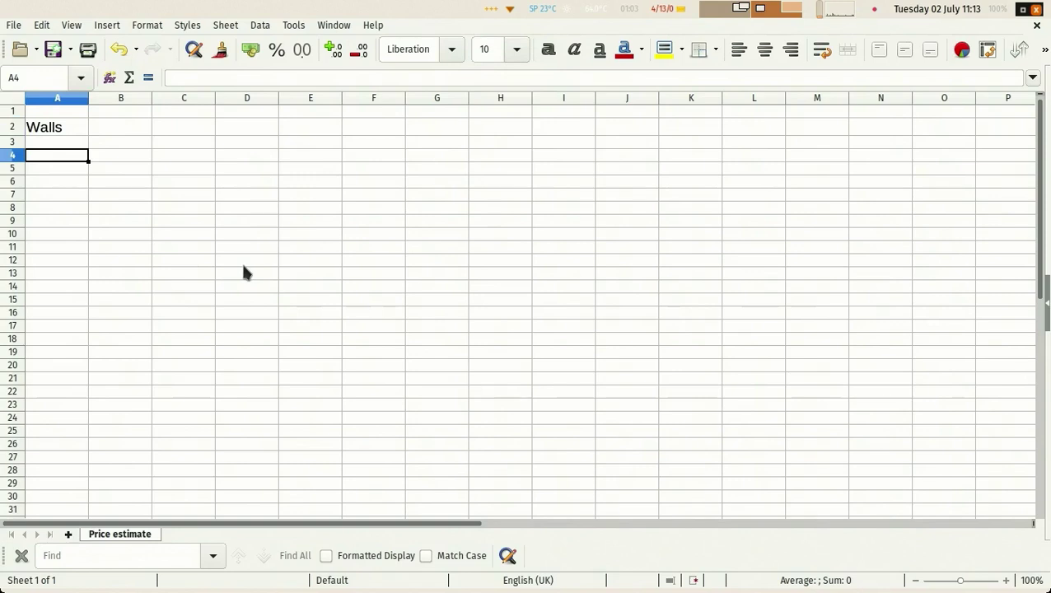
text(Exterior w)
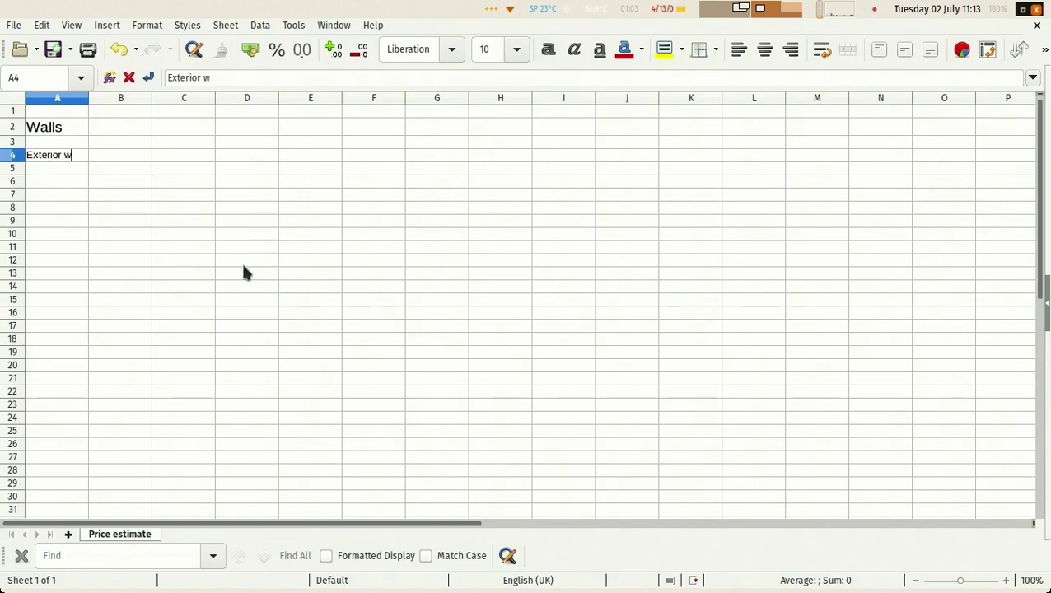
text(alls area)
key(Return)
text(Inte)
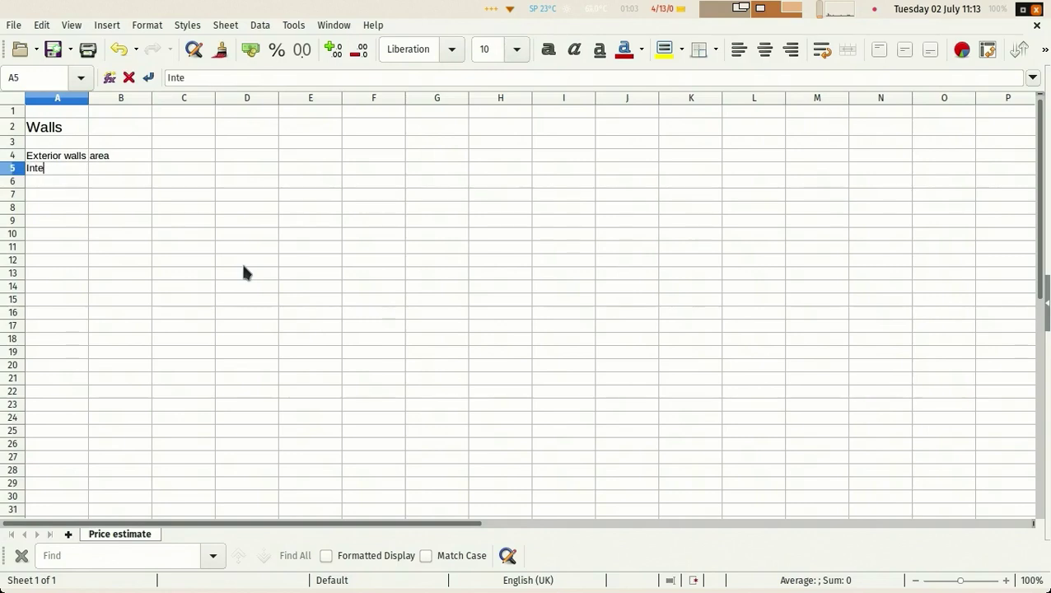
text(rior walls)
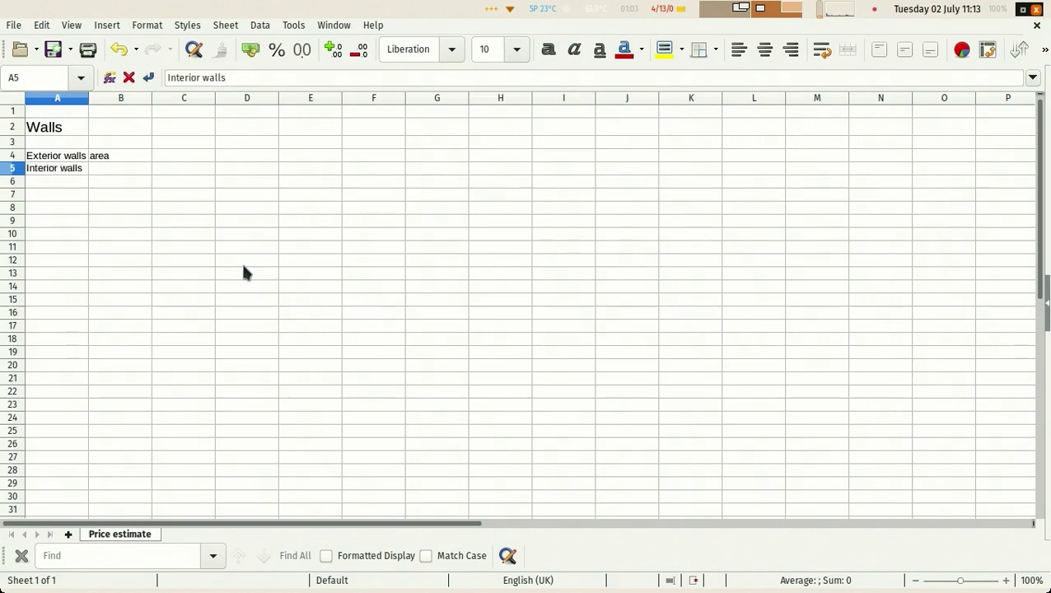
key(Return)
key(Up)
key(Up)
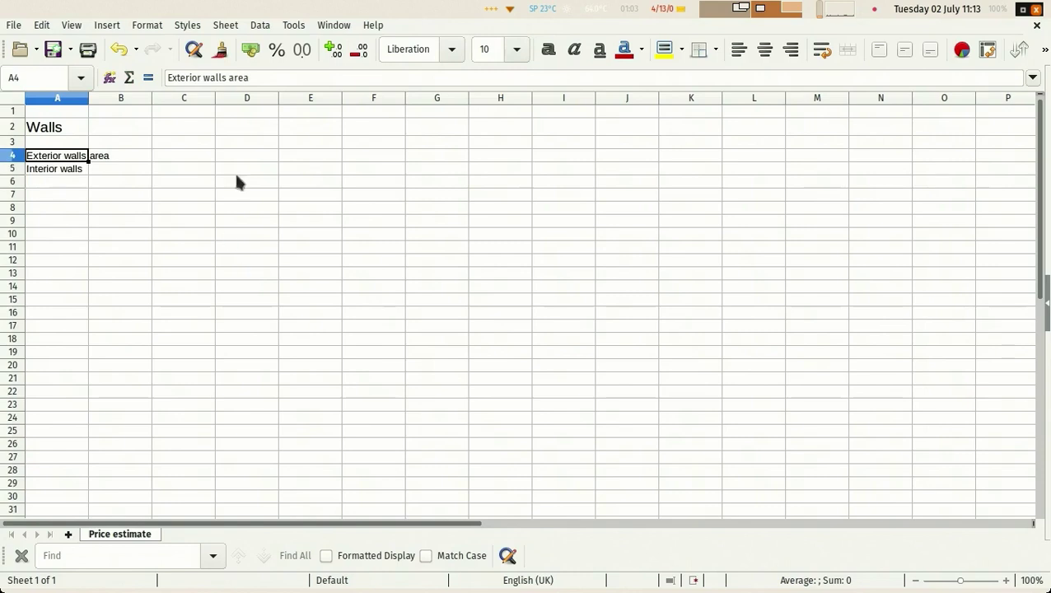
click(253, 77)
key(BackSpace)
key(BackSpace)
key(BackSpace)
key(BackSpace)
key(BackSpace)
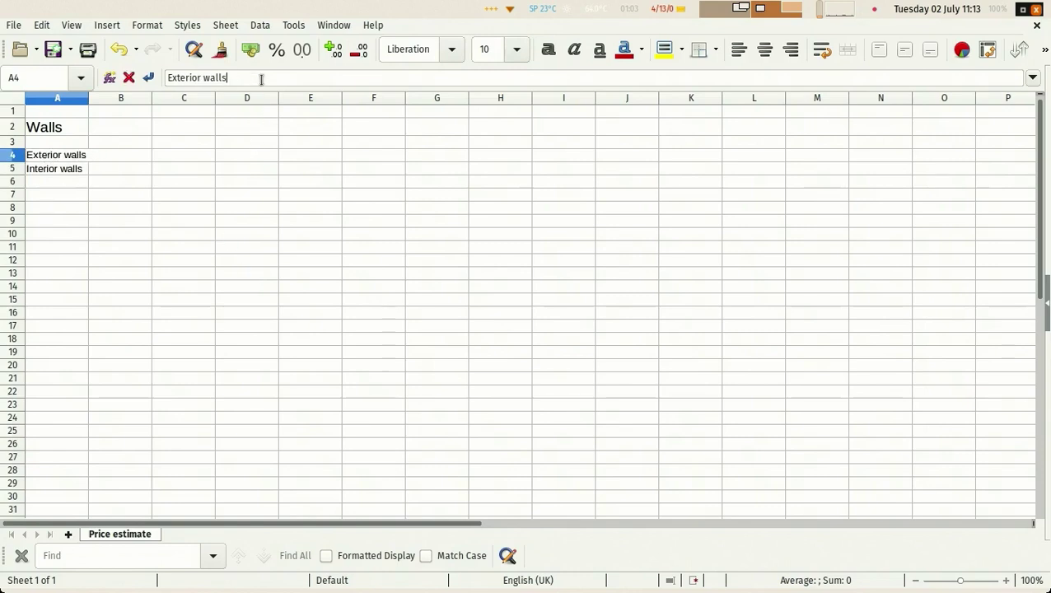
key(Return)
drag(91, 97, 106, 98)
- Insert two empty rows above Exterior walls and enter an 'Items' header in A4
right_click(13, 156)
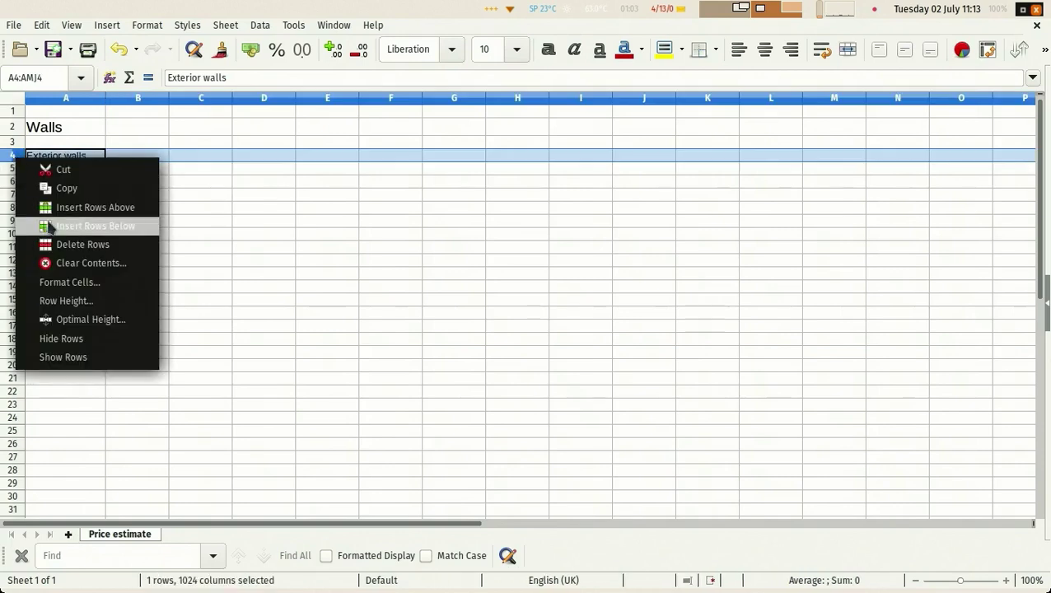
click(83, 207)
right_click(13, 160)
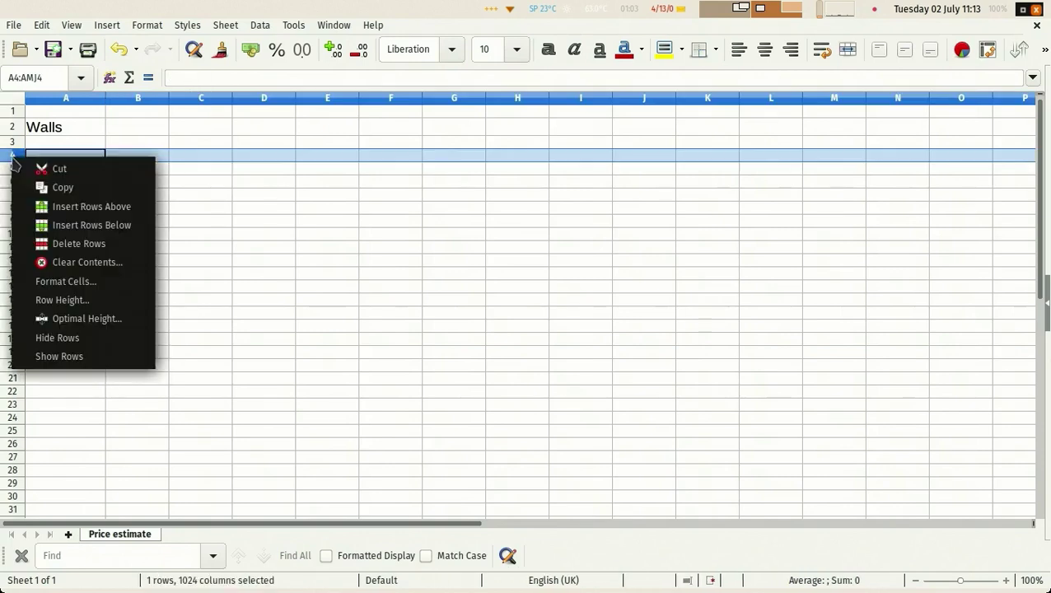
click(70, 206)
click(66, 158)
text(Items)
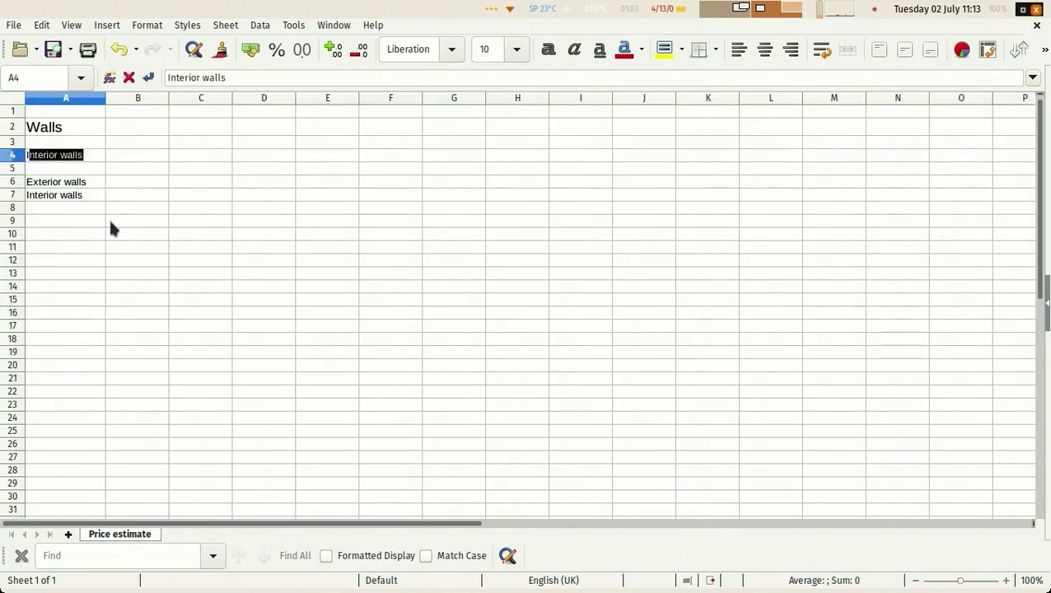
key(Return)
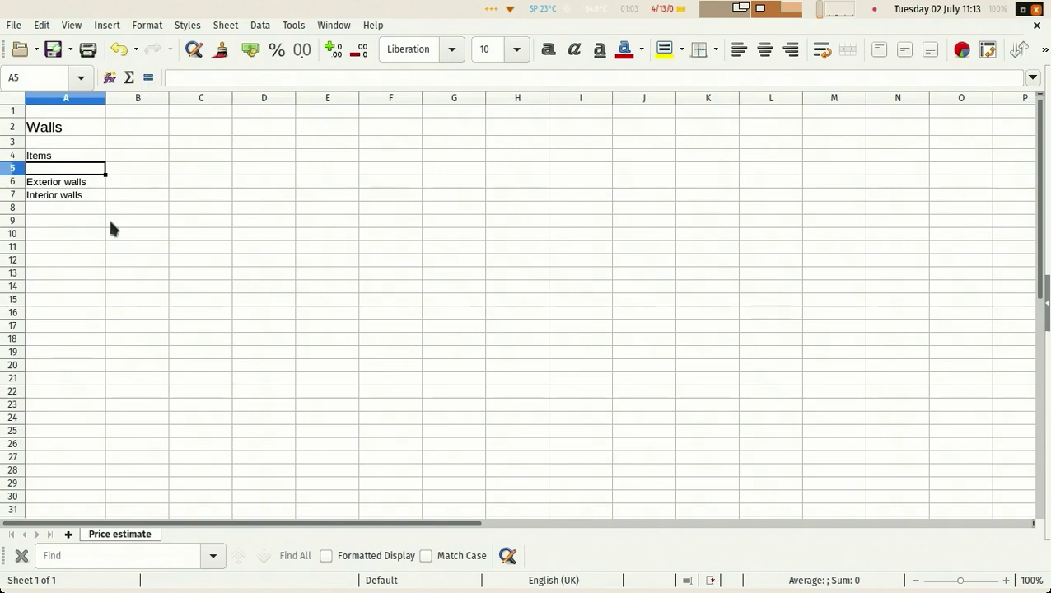
- Make row 4 bold and shorten the header to 'Item'
click(12, 156)
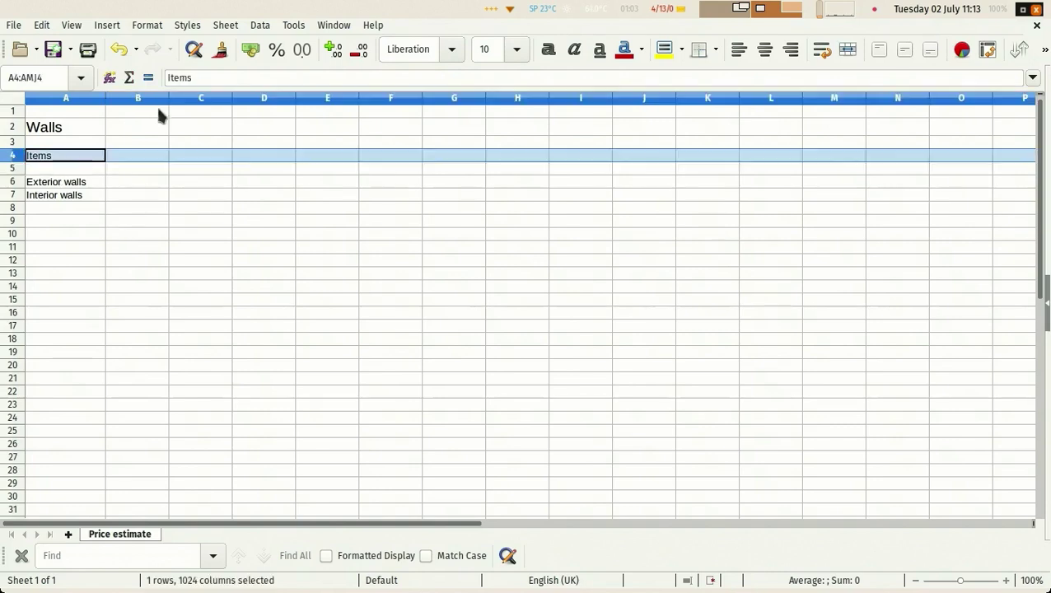
click(547, 49)
click(309, 276)
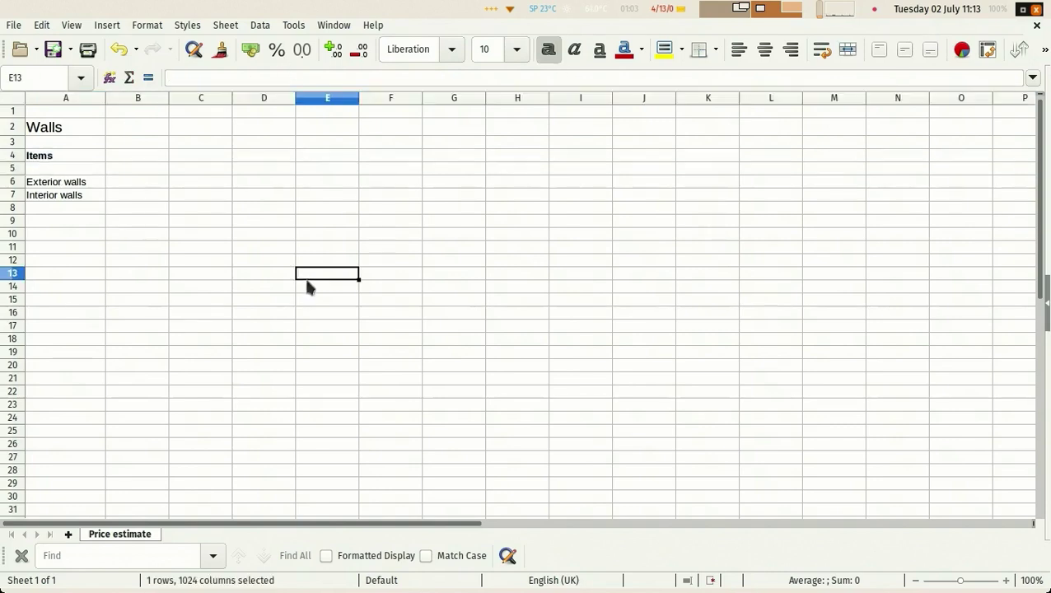
click(46, 156)
double_click(66, 156)
key(BackSpace)
click(176, 344)
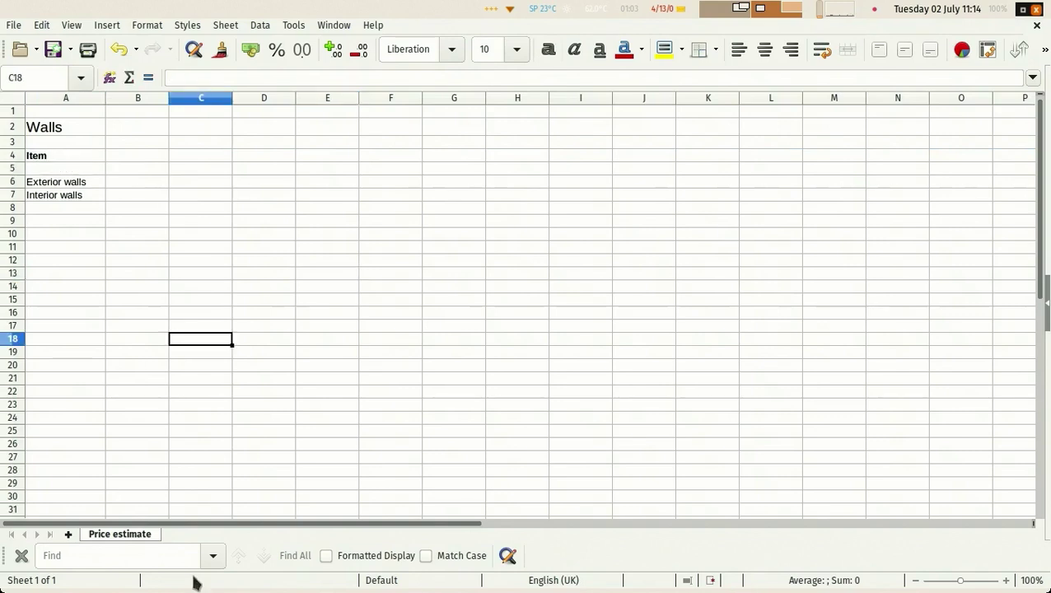
- Insert a linked sheet after Price estimate from quantities.csv, splitting fields on semicolons
right_click(119, 537)
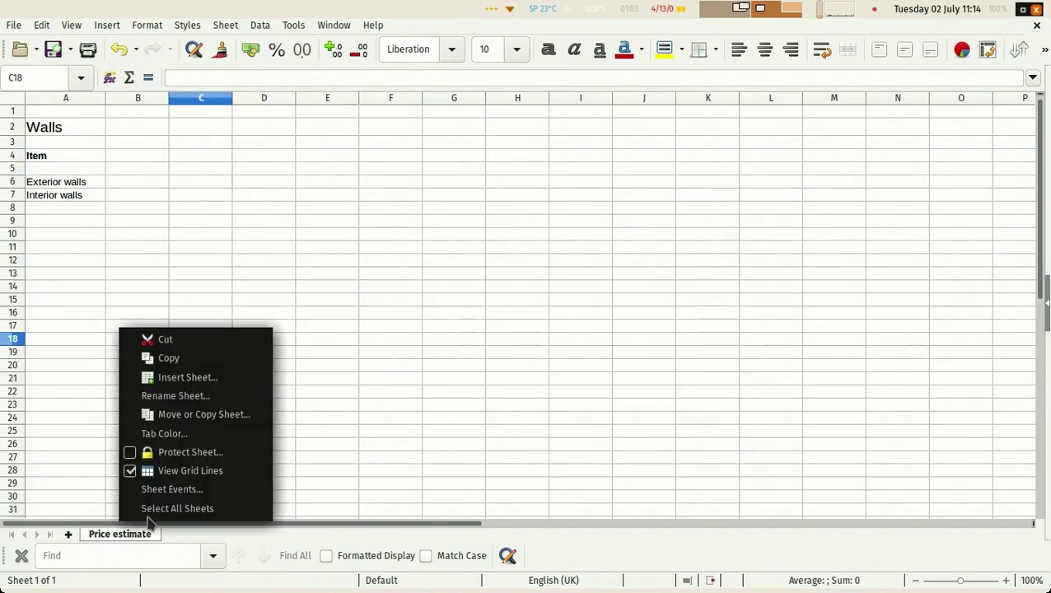
click(192, 379)
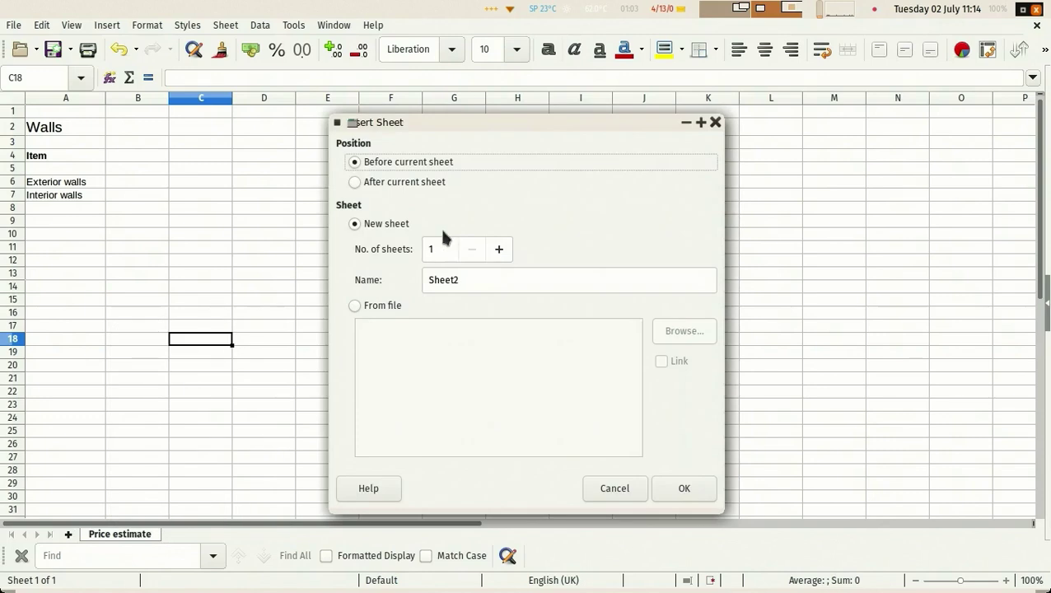
click(356, 182)
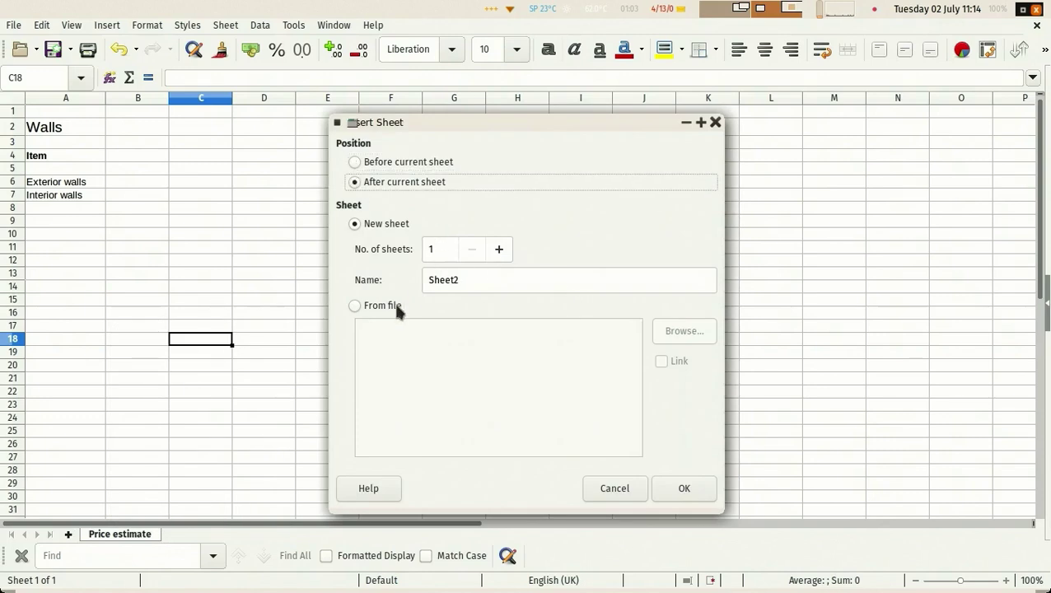
click(355, 306)
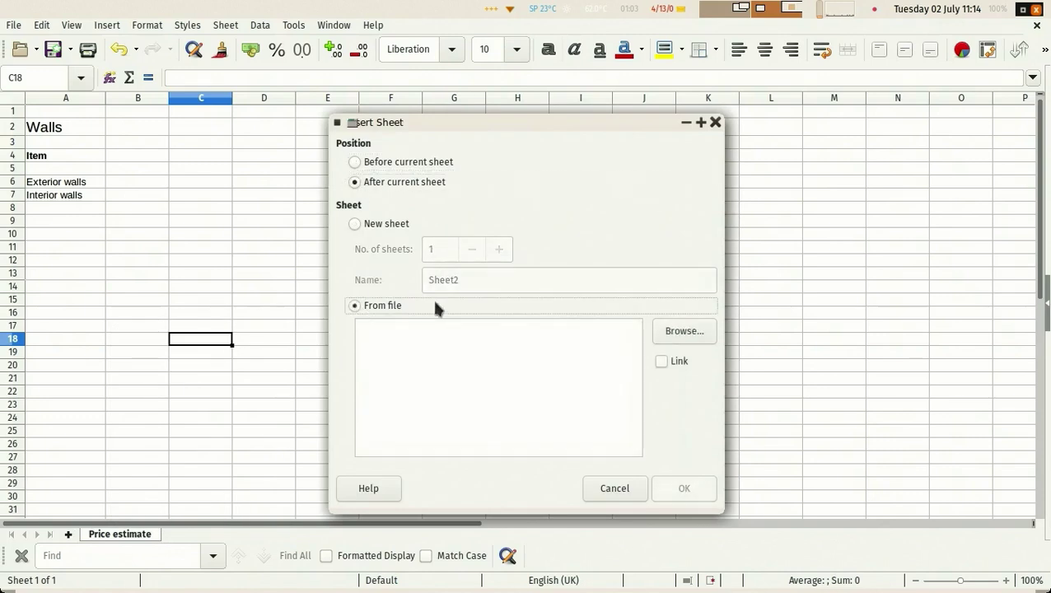
click(673, 335)
double_click(364, 277)
click(346, 328)
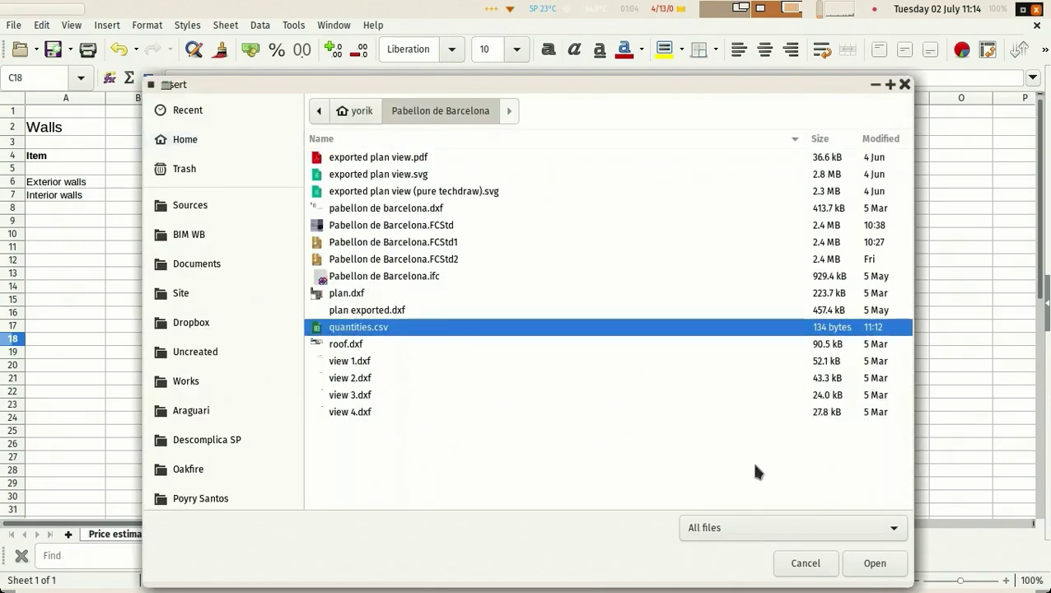
click(875, 564)
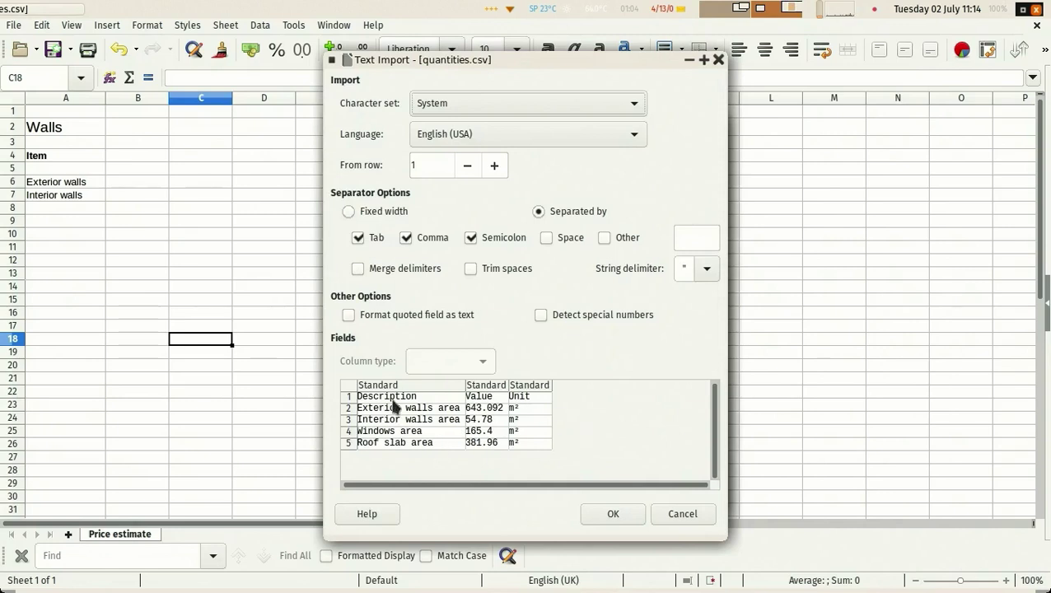
click(473, 238)
click(613, 515)
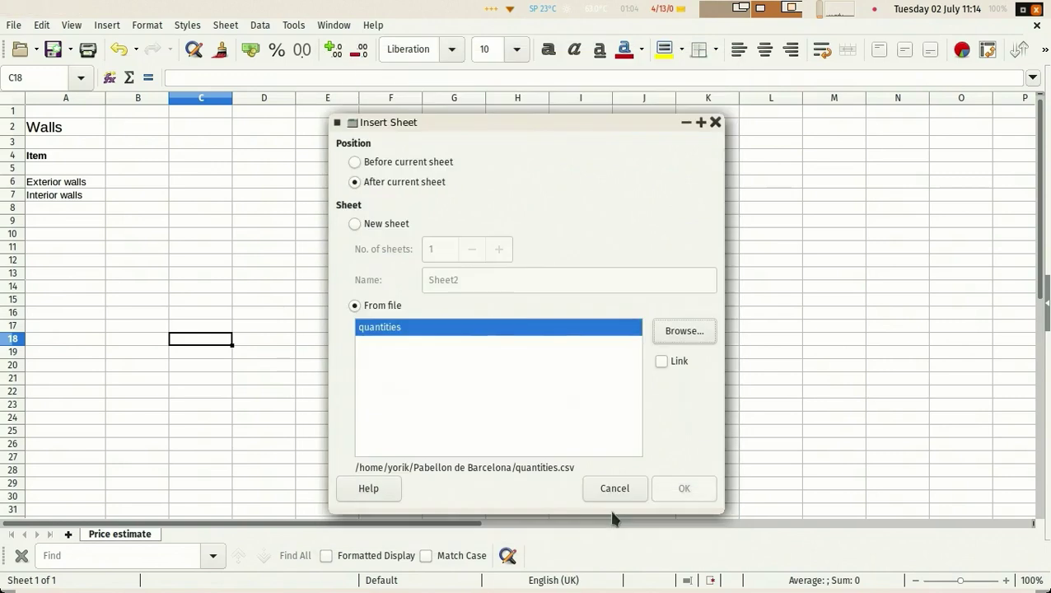
click(661, 363)
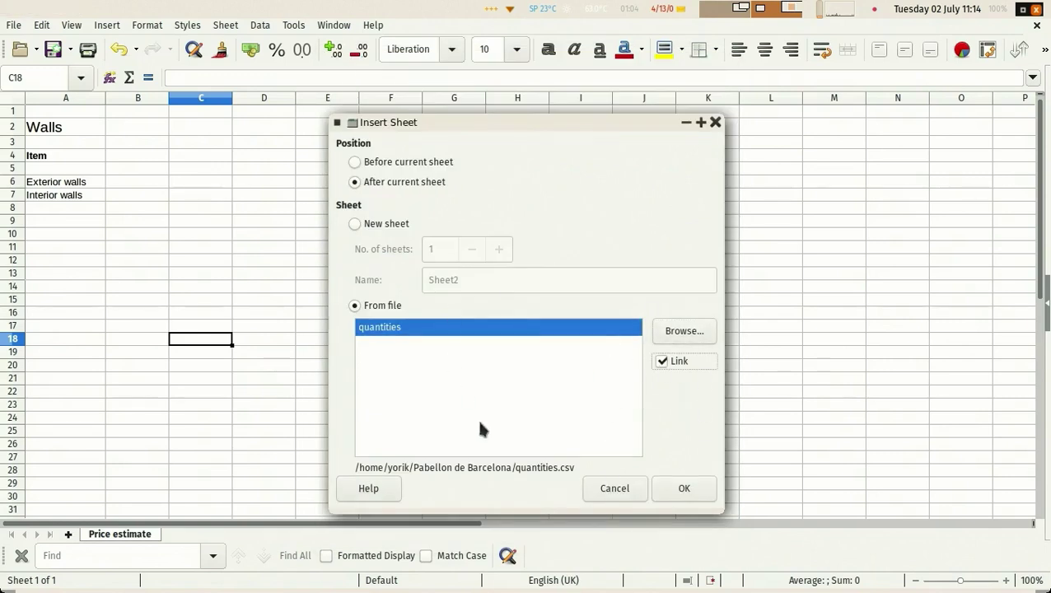
click(695, 493)
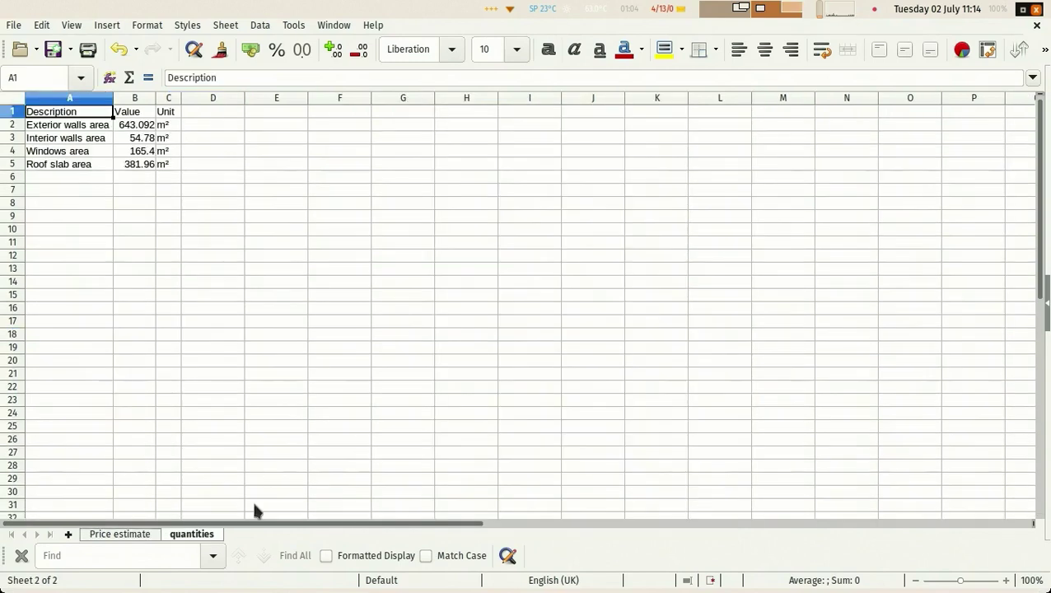
- Rename the imported sheet 'quantities from FreeCAD' and widen columns B and C
right_click(194, 536)
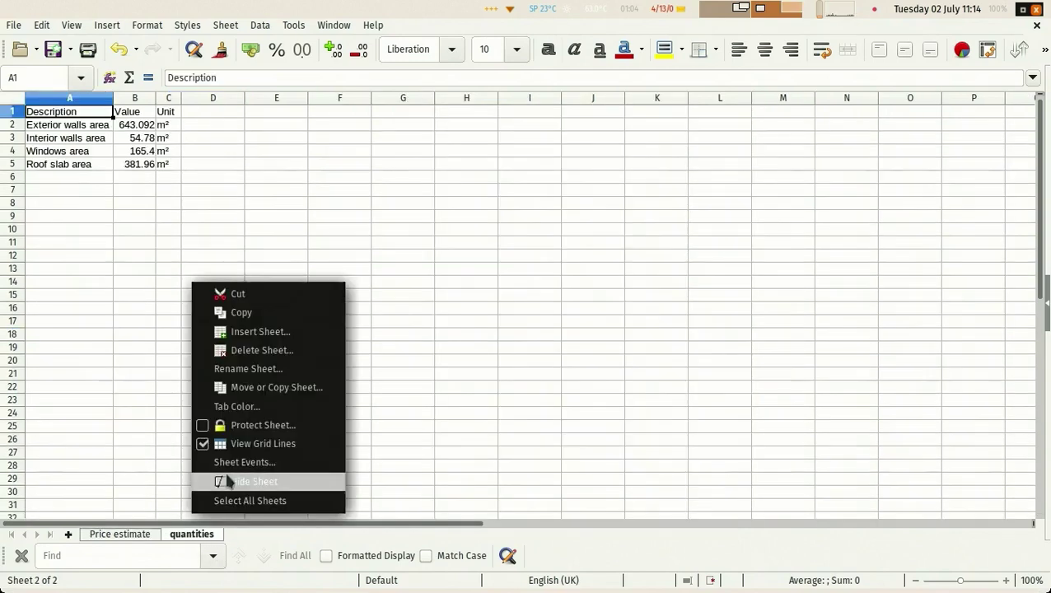
click(251, 369)
click(508, 302)
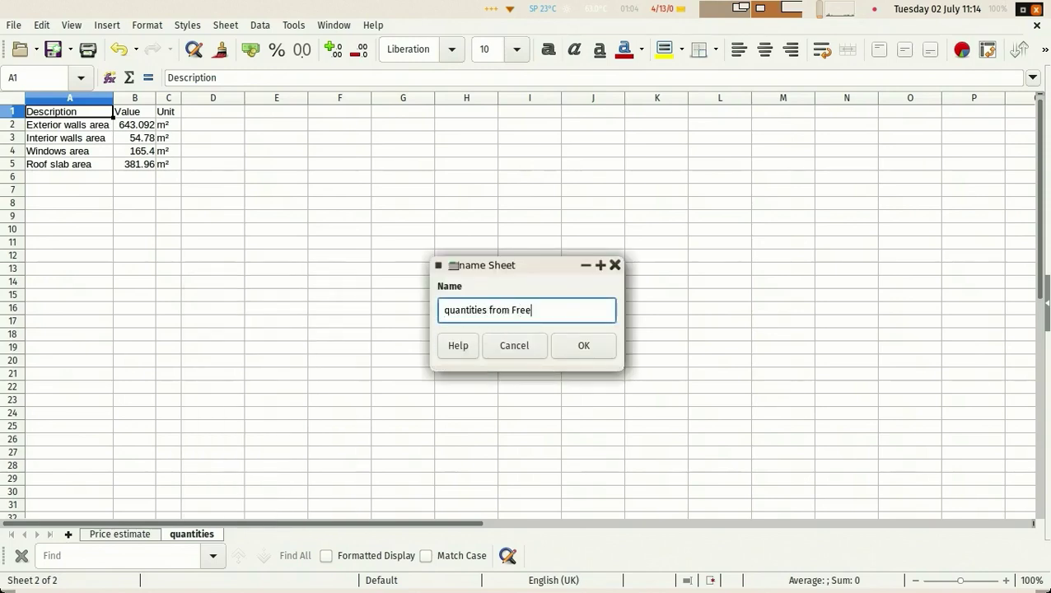
key(Return)
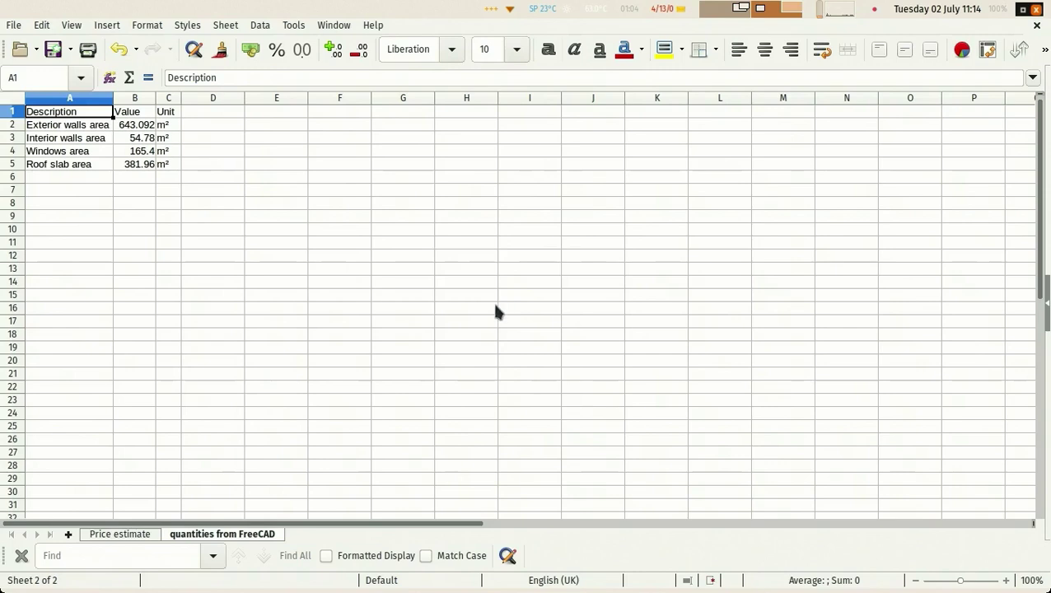
drag(155, 96, 230, 100)
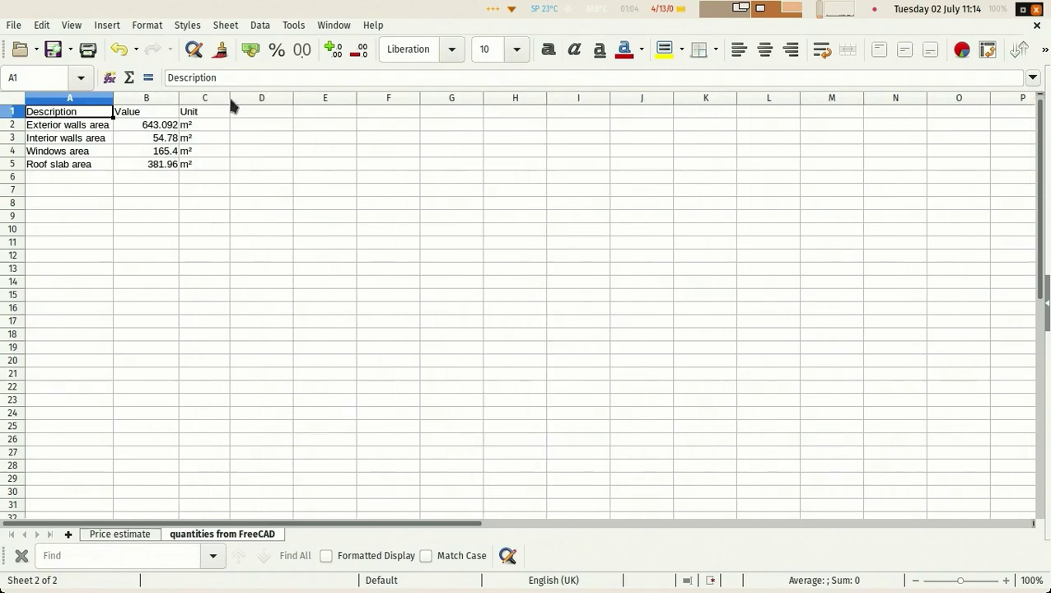
- On Price estimate, add a bold 'Unit' header in B4 with m² for both wall rows
click(122, 535)
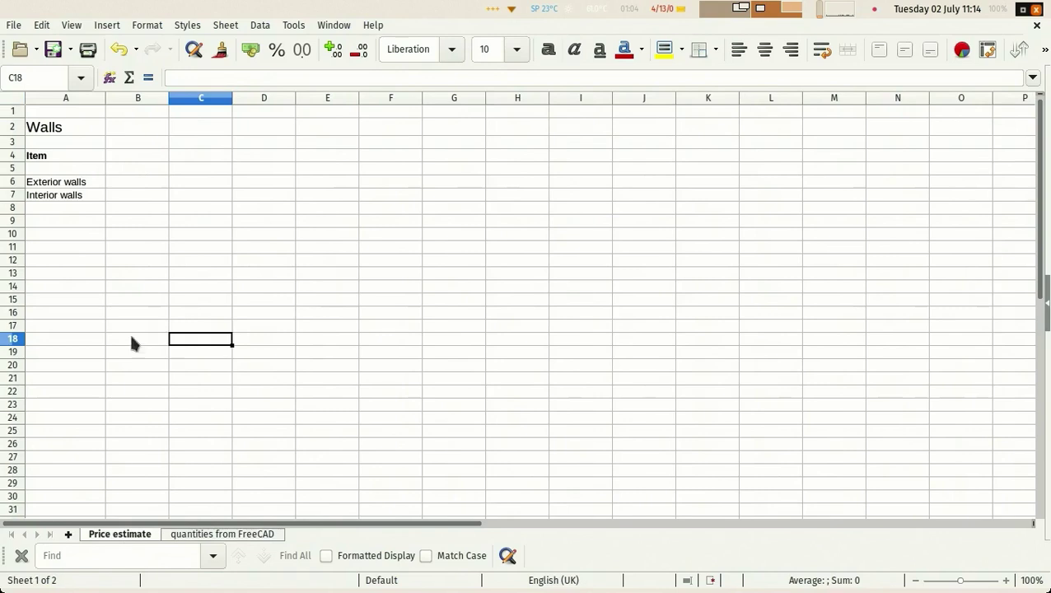
click(130, 158)
key(ctrl+b)
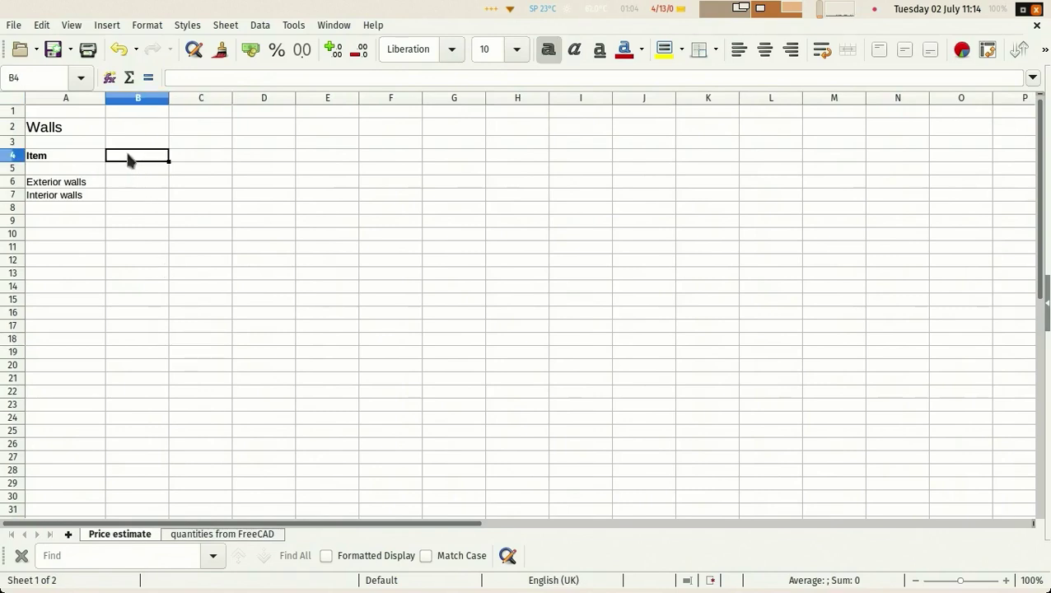
text(Un)
key(Return)
key(Down)
text(m²)
key(Return)
text(m²)
key(Return)
- Add a 'Quantity' header in C4 and set C6 to ='quantities from FreeCAD'.B2/2
key(Right)
key(Up)
key(Up)
key(Up)
key(Up)
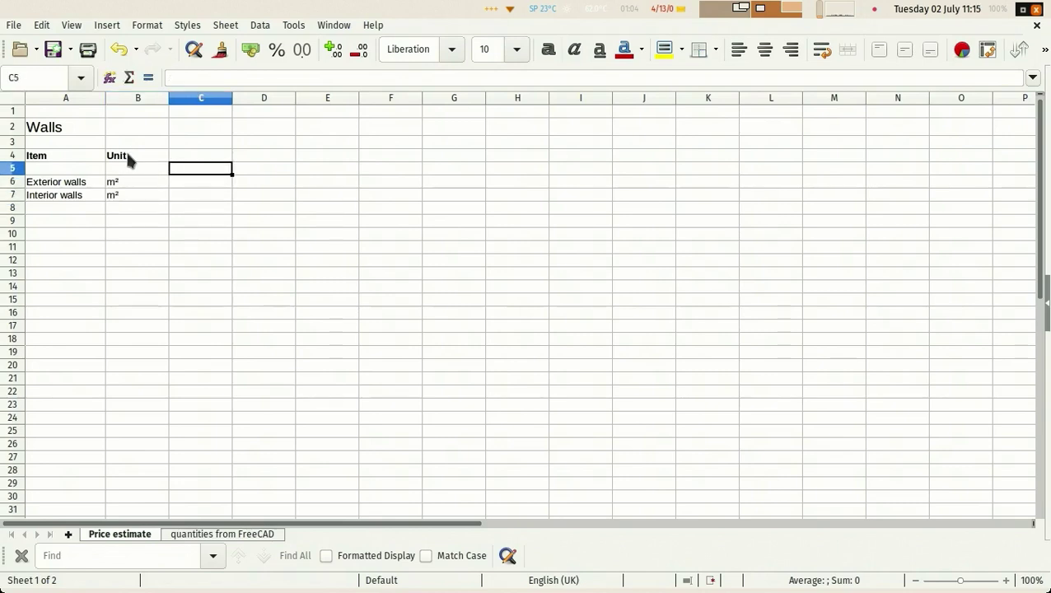
text(Quantity)
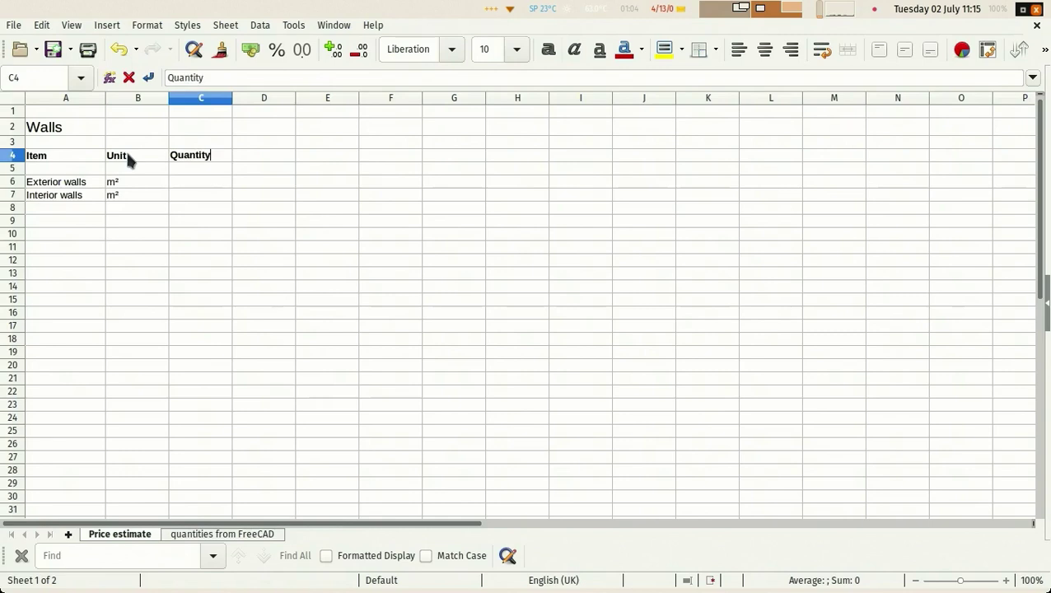
key(Return)
key(Down)
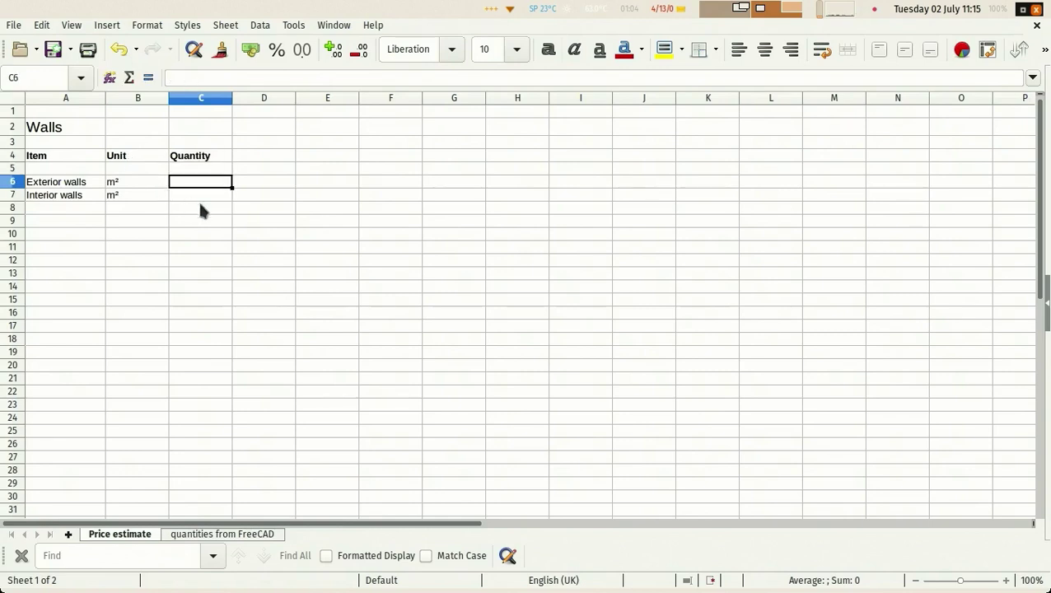
text(=)
click(200, 534)
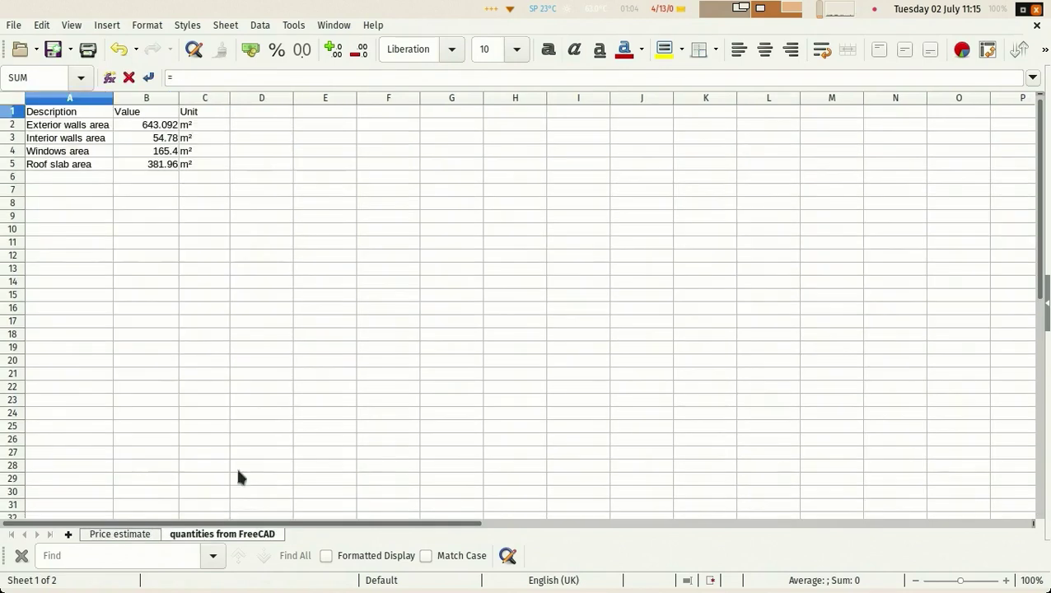
click(163, 128)
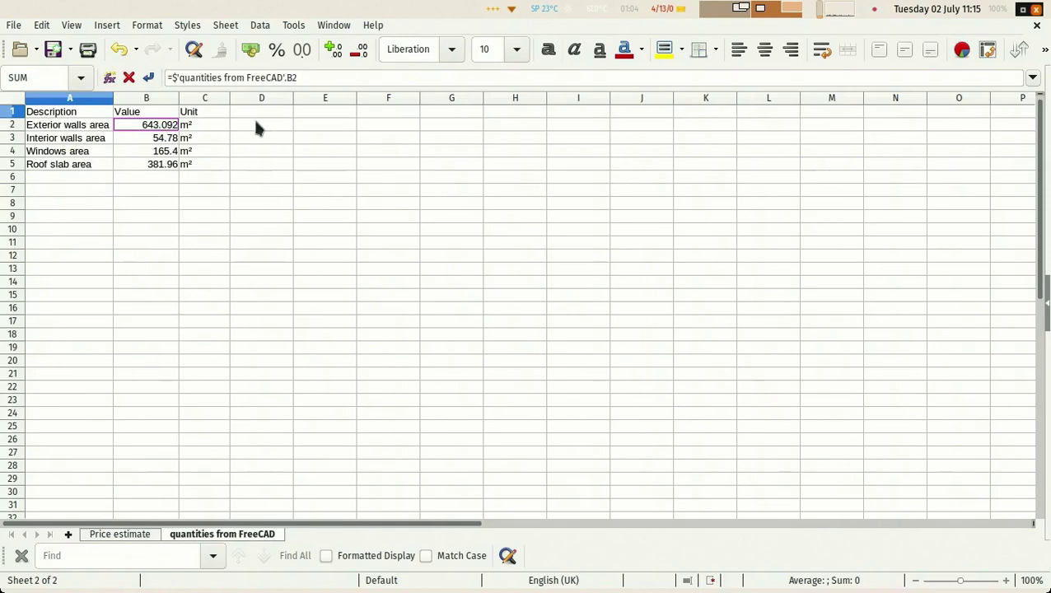
key(Return)
key(Up)
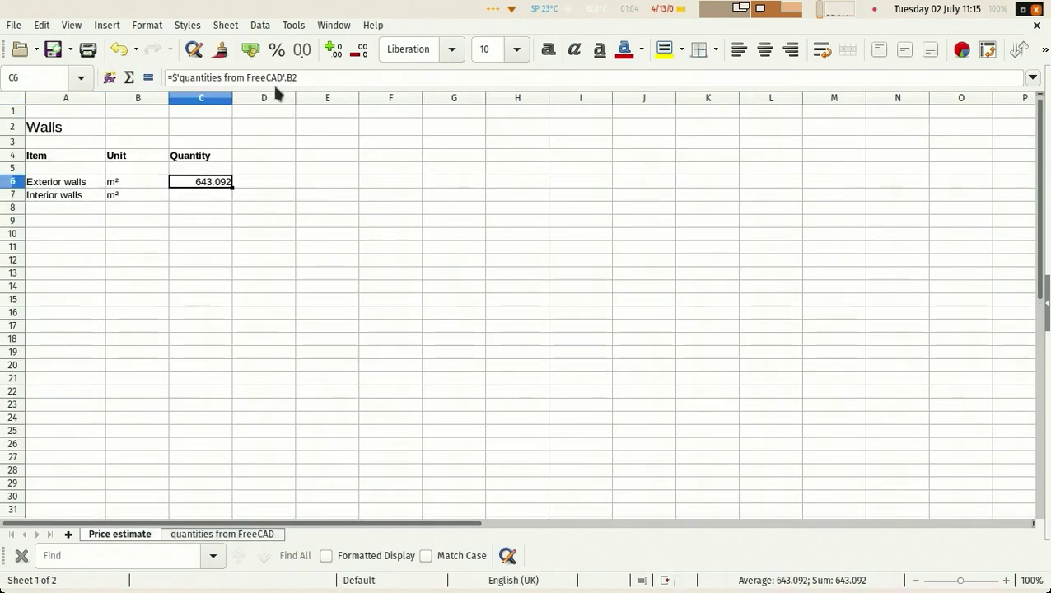
click(303, 78)
text(/2)
key(Return)
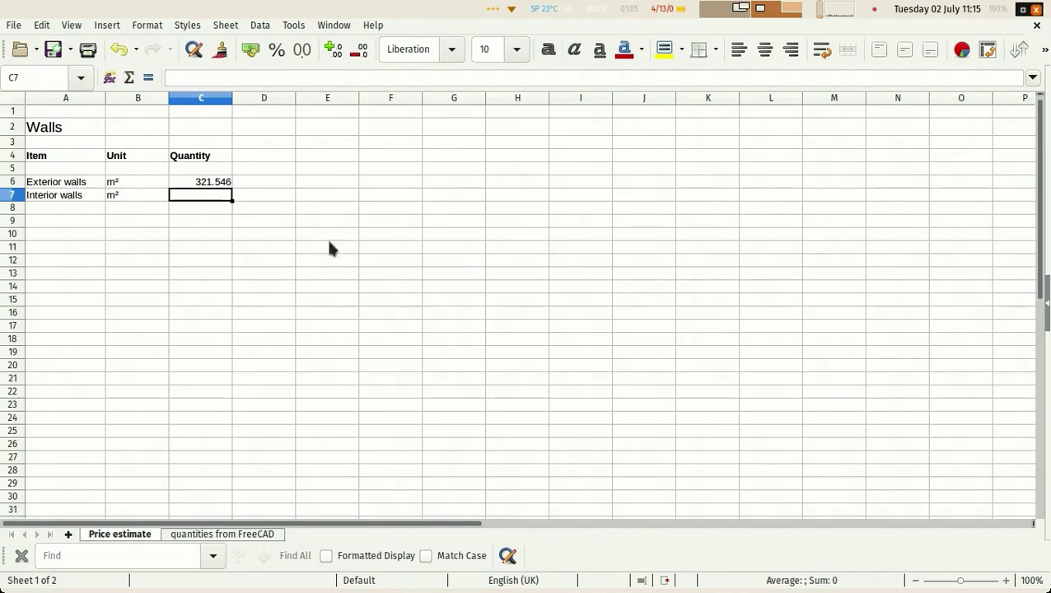
- Set C7 to the interior walls area ='quantities from FreeCAD'.B3/2
text(=)
click(227, 536)
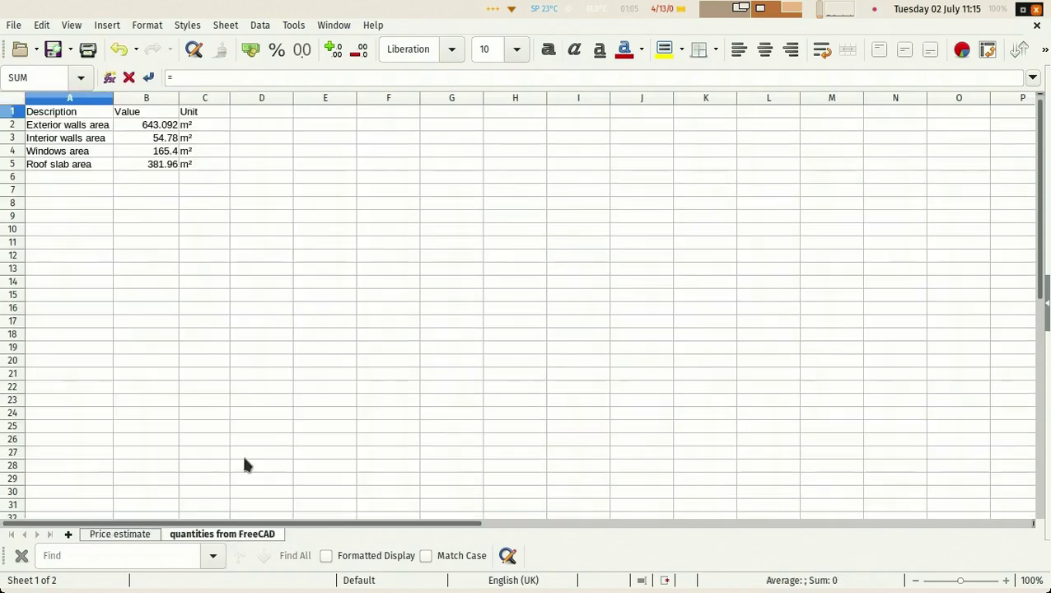
click(161, 139)
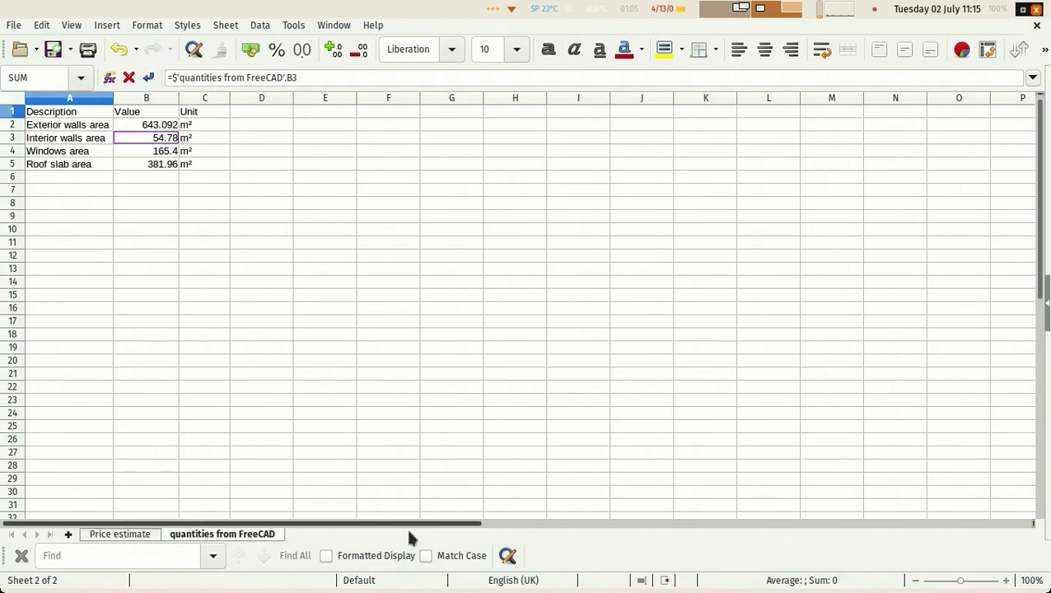
key(Return)
key(Up)
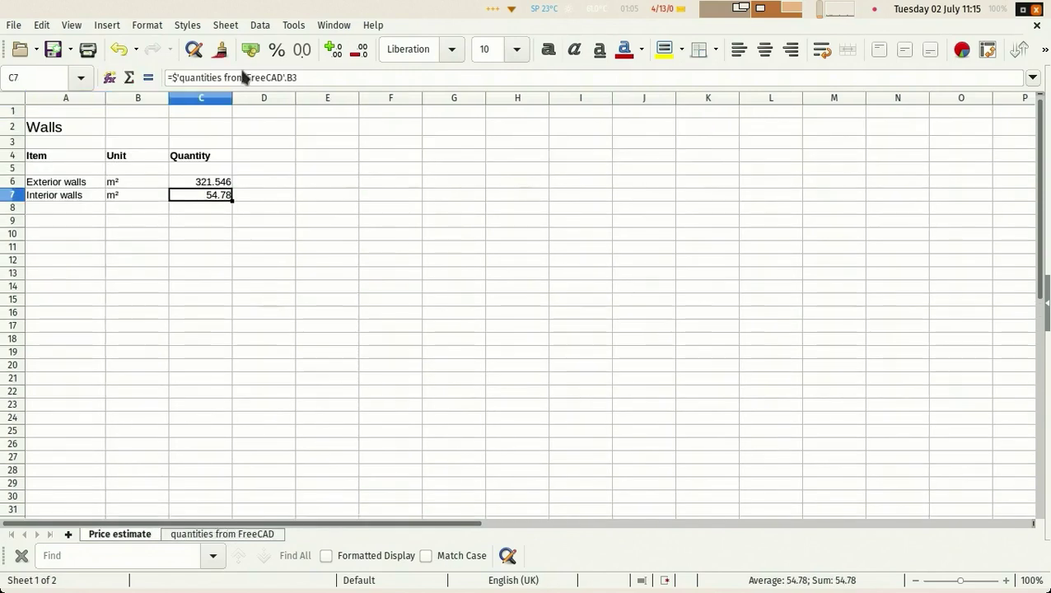
click(313, 77)
text(/2)
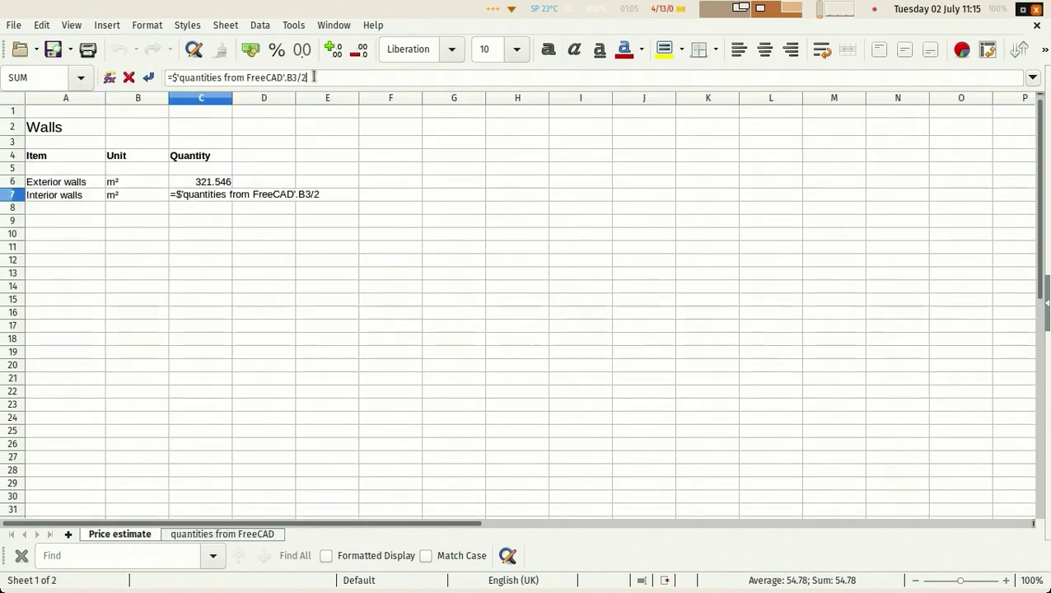
key(Return)
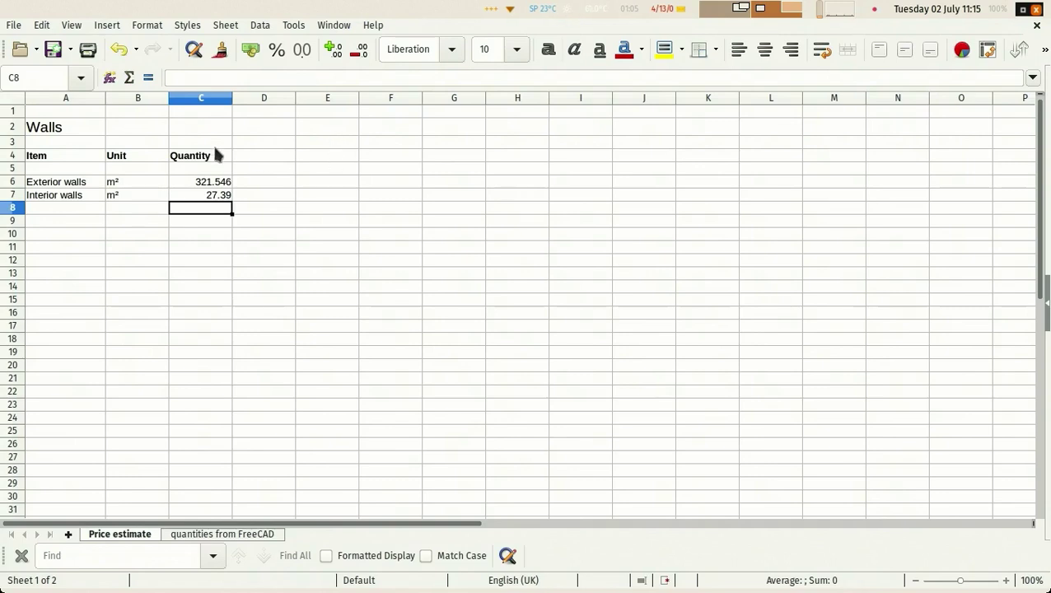
- Add a bold 'Unit price' header in D4
click(258, 156)
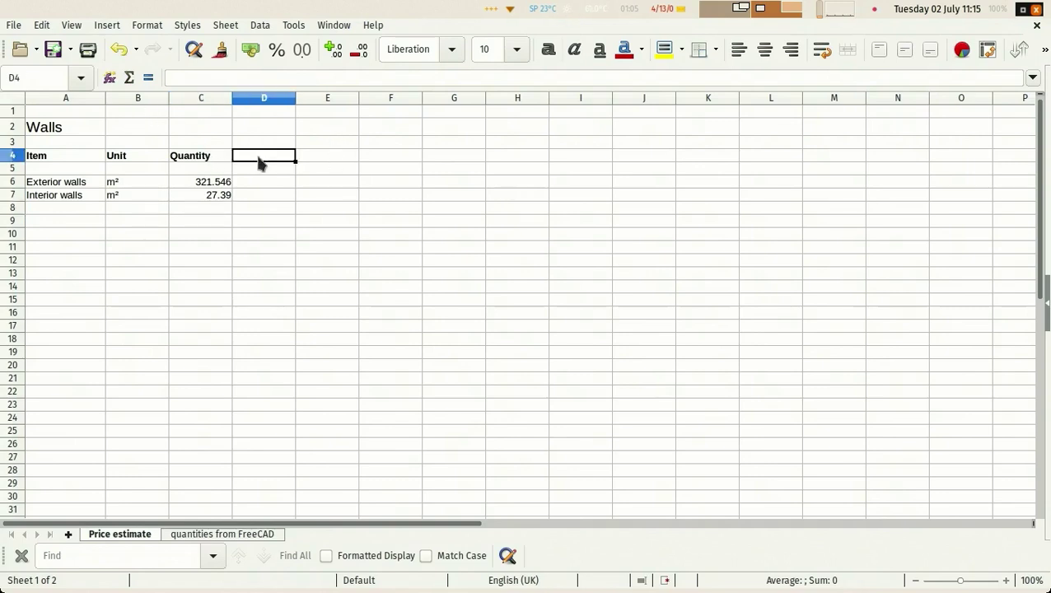
key(ctrl+b)
text(Unit price)
key(Return)
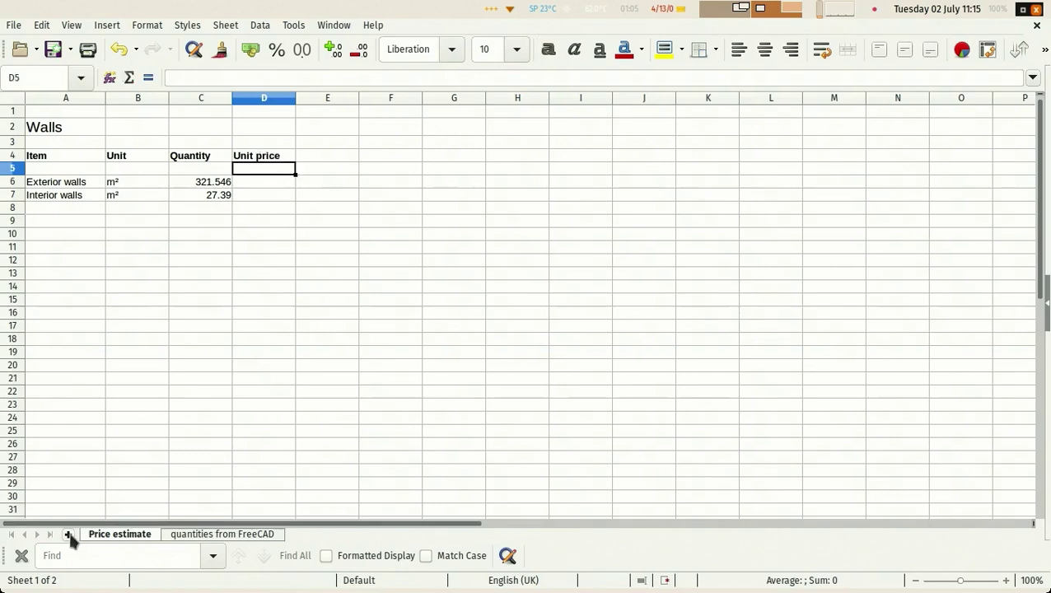
- Set Insert Sheet to add SINAPI_Custo_Ref_Composicoes_Sintetico_SP_201905_NaoDesonerado.xls after the current sheet
right_click(258, 536)
click(359, 333)
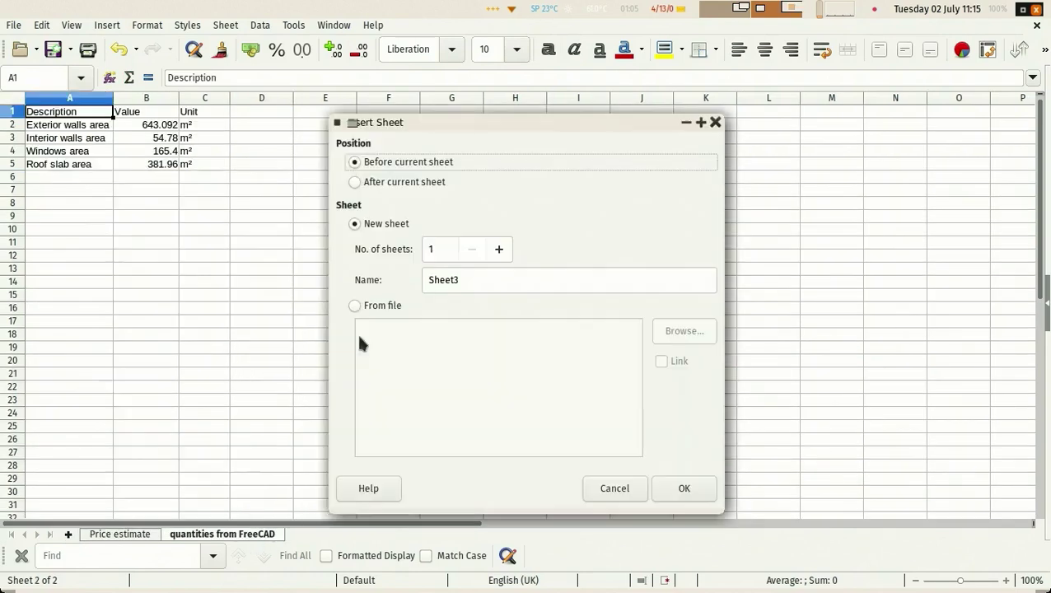
click(356, 182)
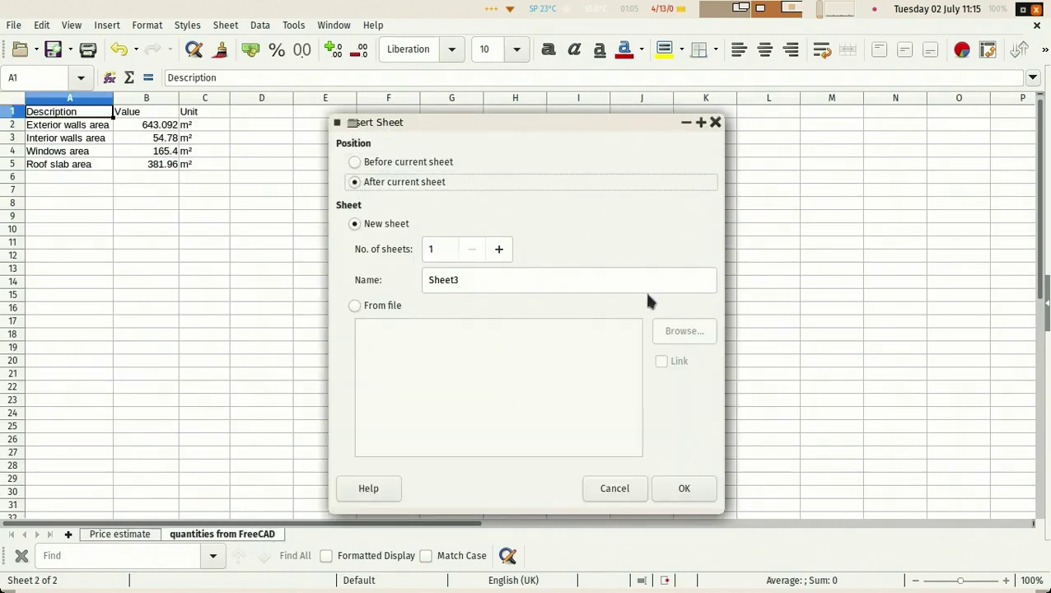
click(355, 306)
click(683, 334)
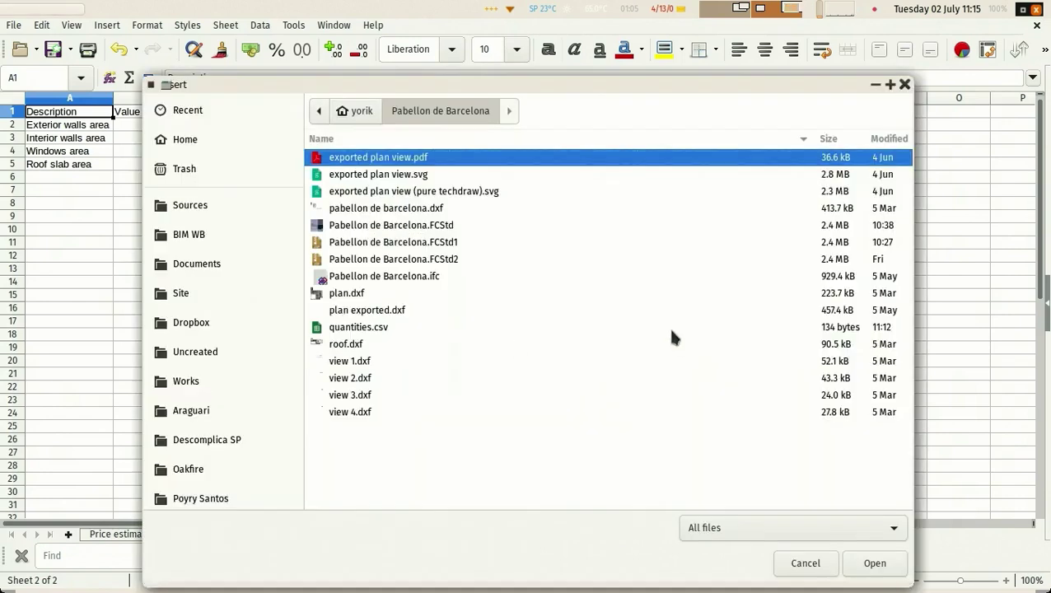
click(359, 112)
scroll(479, 335, down, 4)
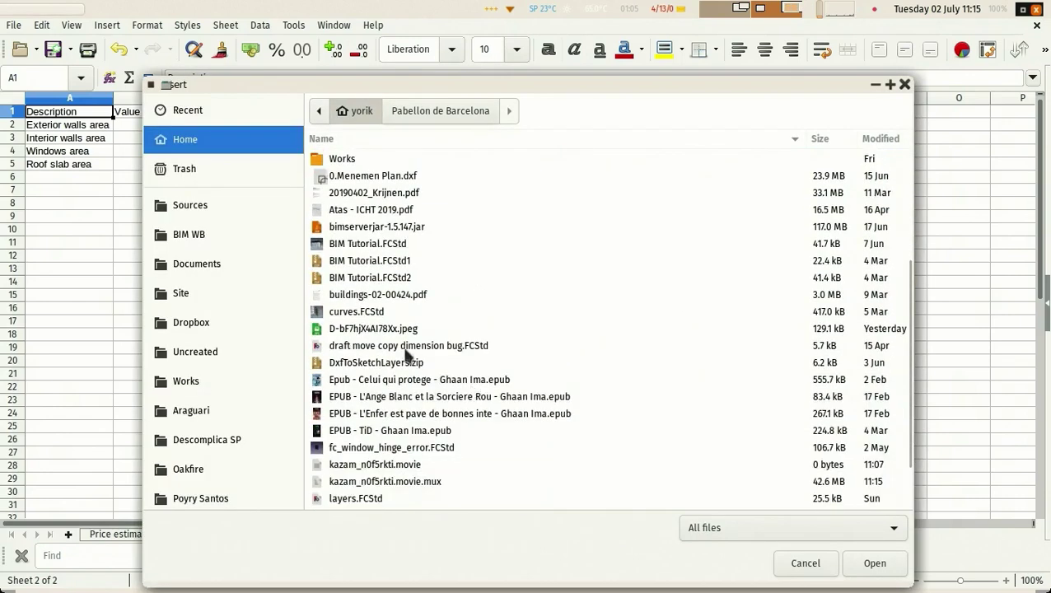
scroll(478, 462, down, 2)
click(486, 484)
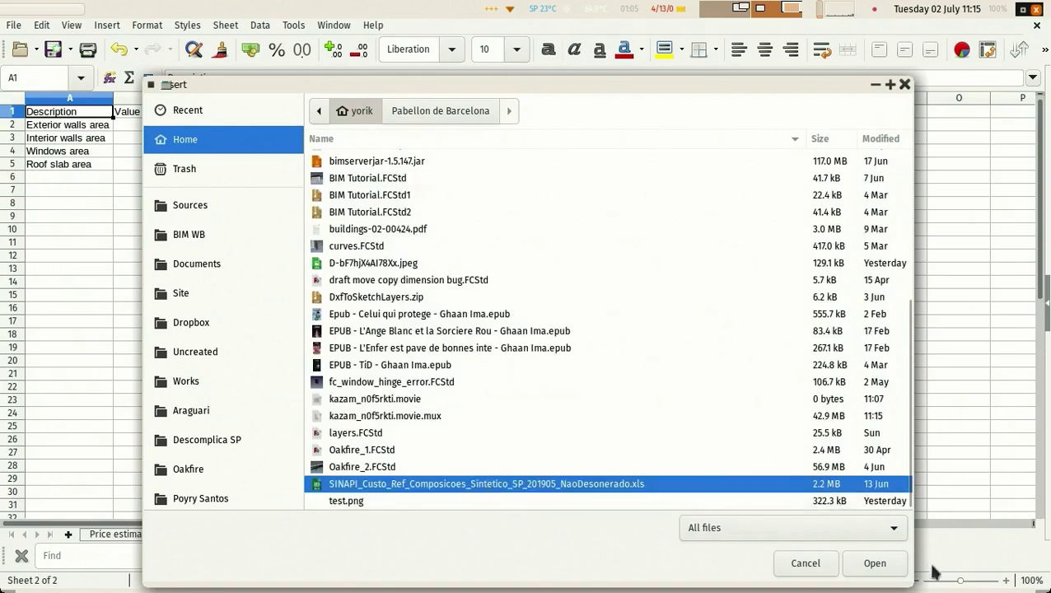
click(881, 566)
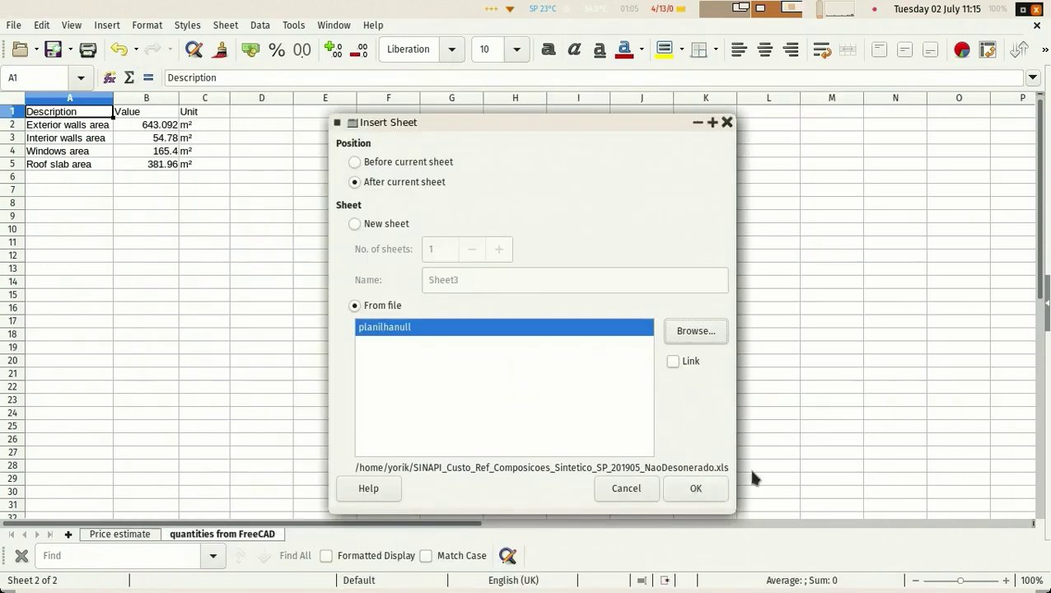
- Insert the planilhanull sheet and narrow columns A, C, F and G
click(695, 490)
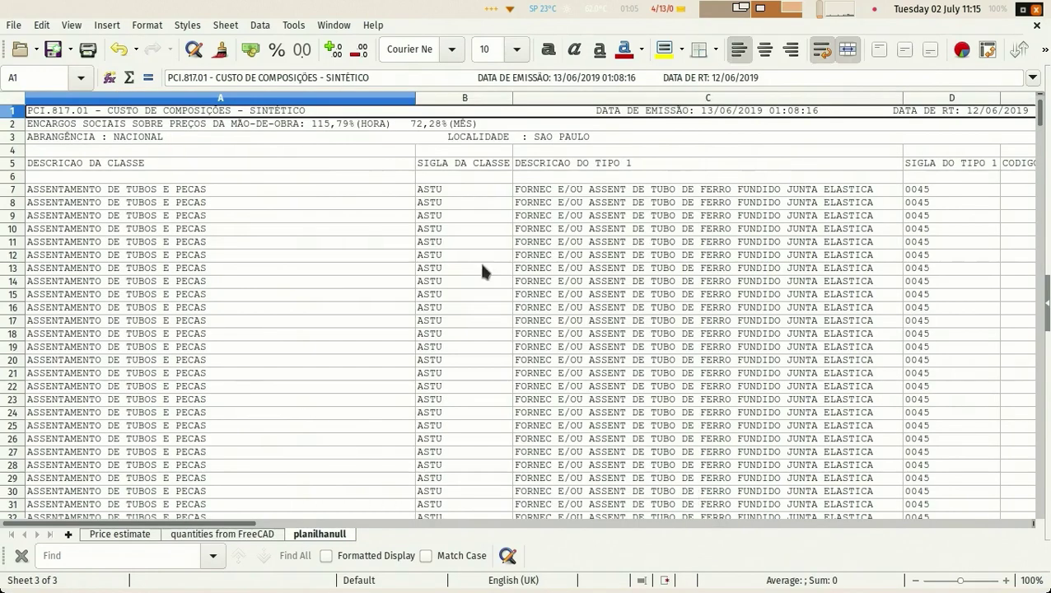
drag(416, 98, 50, 98)
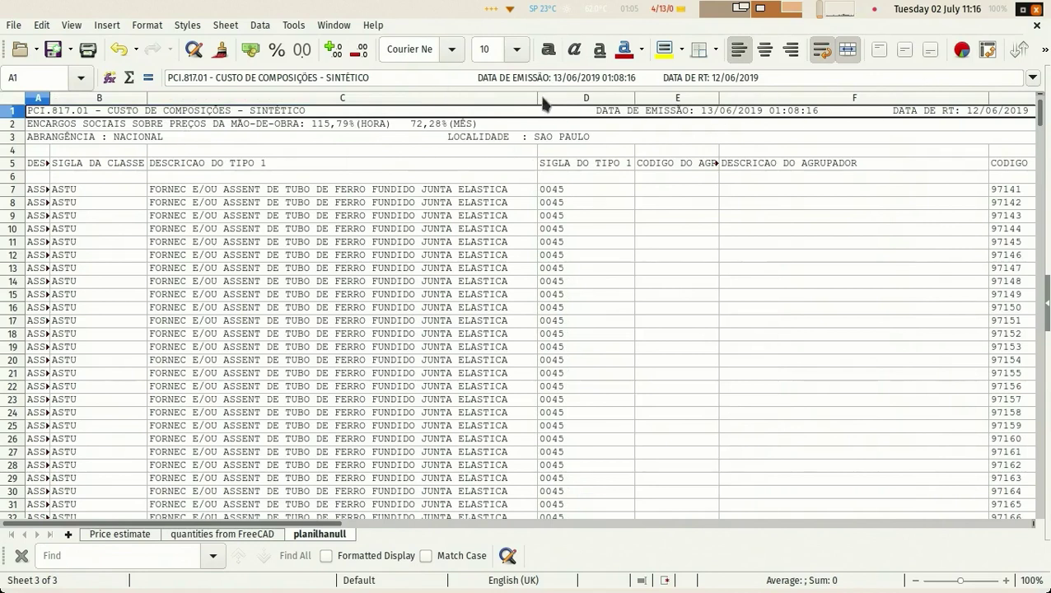
drag(538, 98, 201, 91)
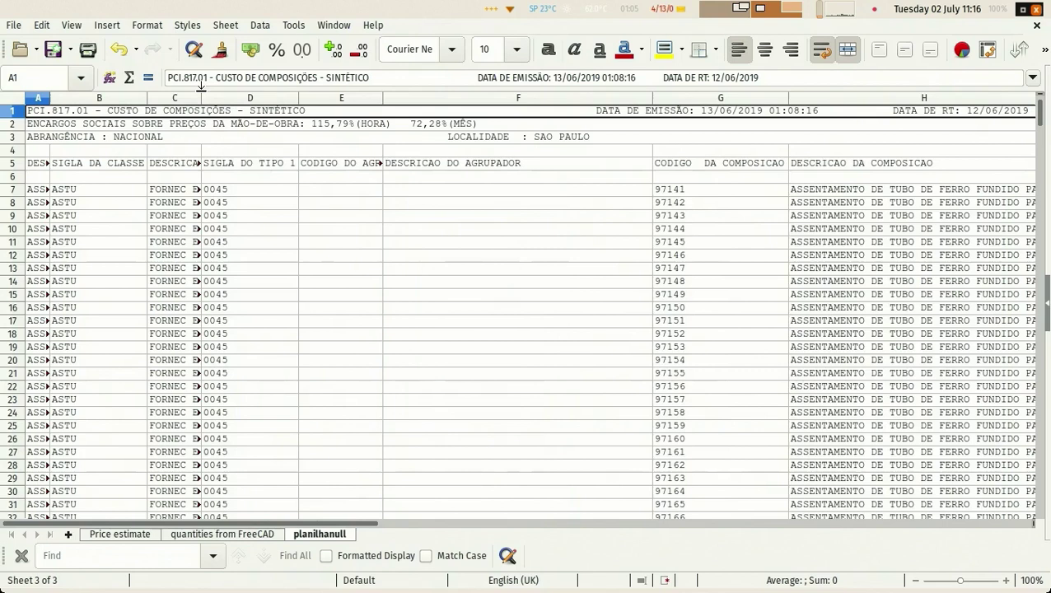
click(647, 98)
drag(657, 99, 416, 99)
drag(822, 93, 904, 116)
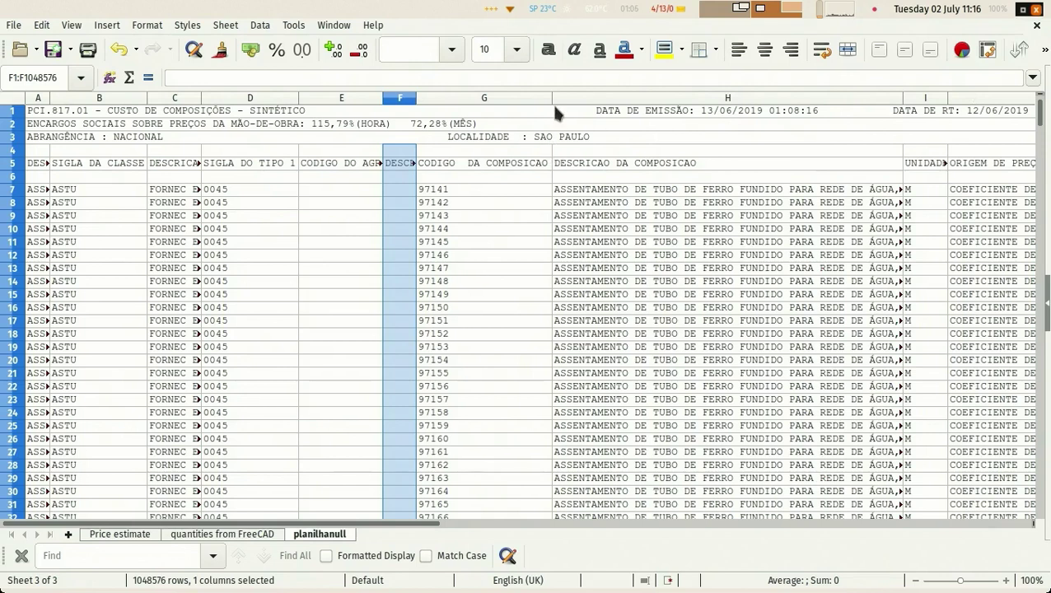
drag(554, 104, 474, 103)
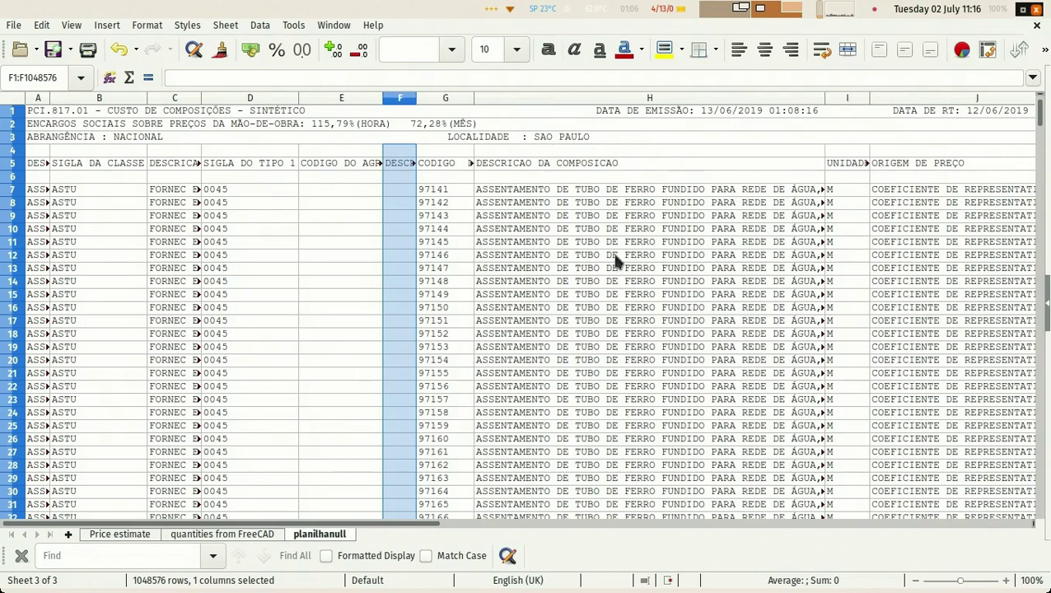
drag(416, 528, 610, 527)
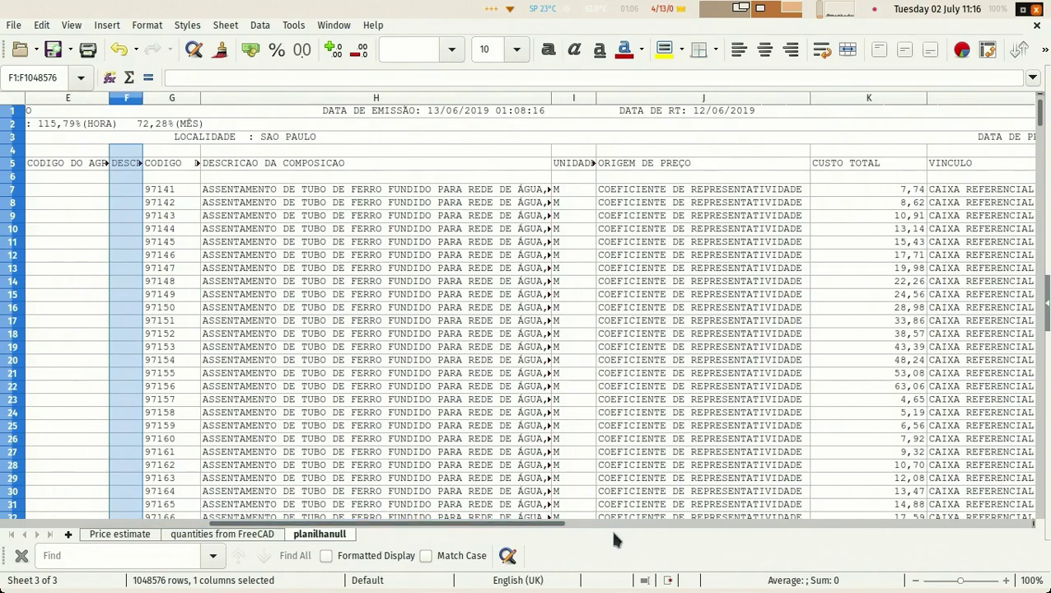
- Search planilhanull for 'alvenaria de bloco' and select the first match in row 5034
click(56, 556)
text(alvenaria de bloco)
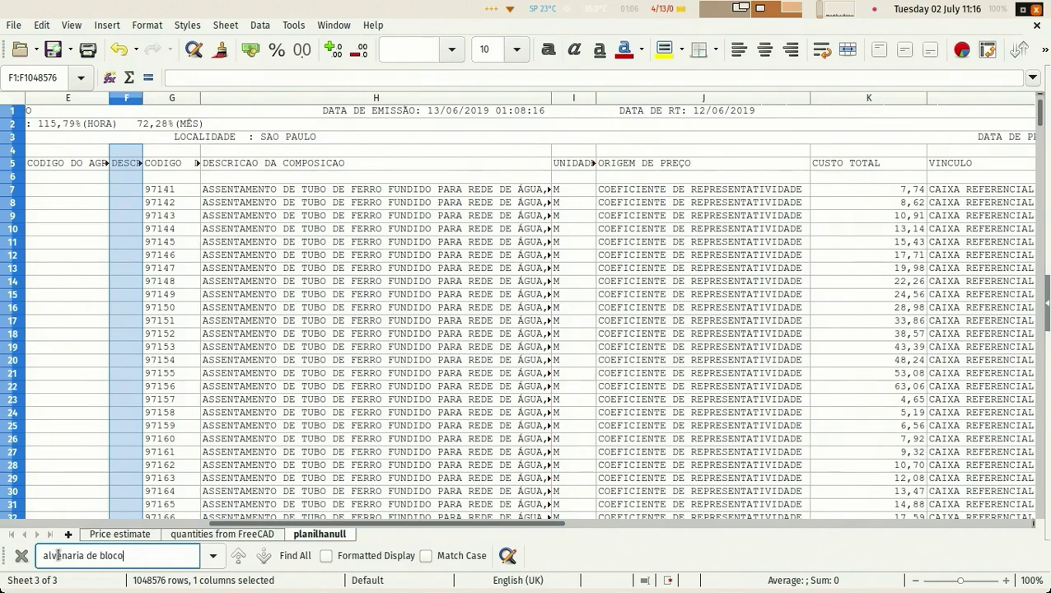
key(Return)
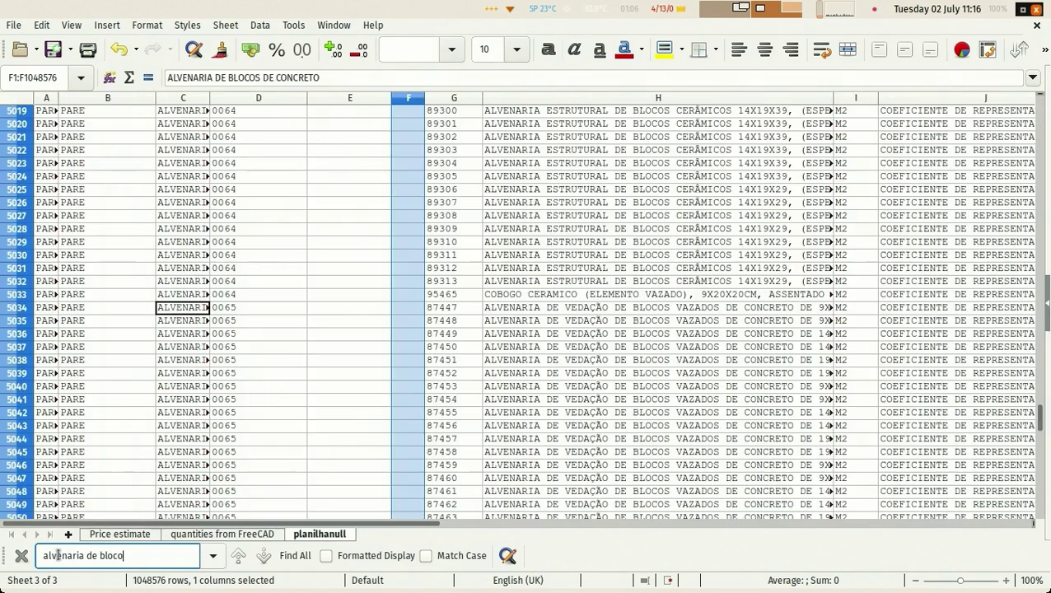
click(632, 309)
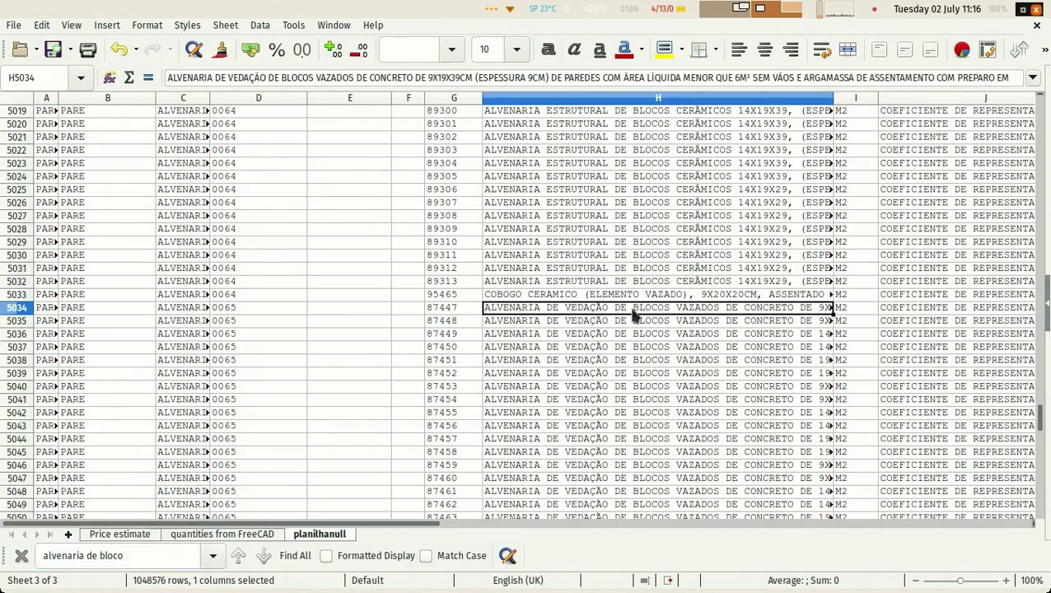
- Widen column H, select the 19X19X39CM block item in row 5038, return to Price estimate
click(874, 10)
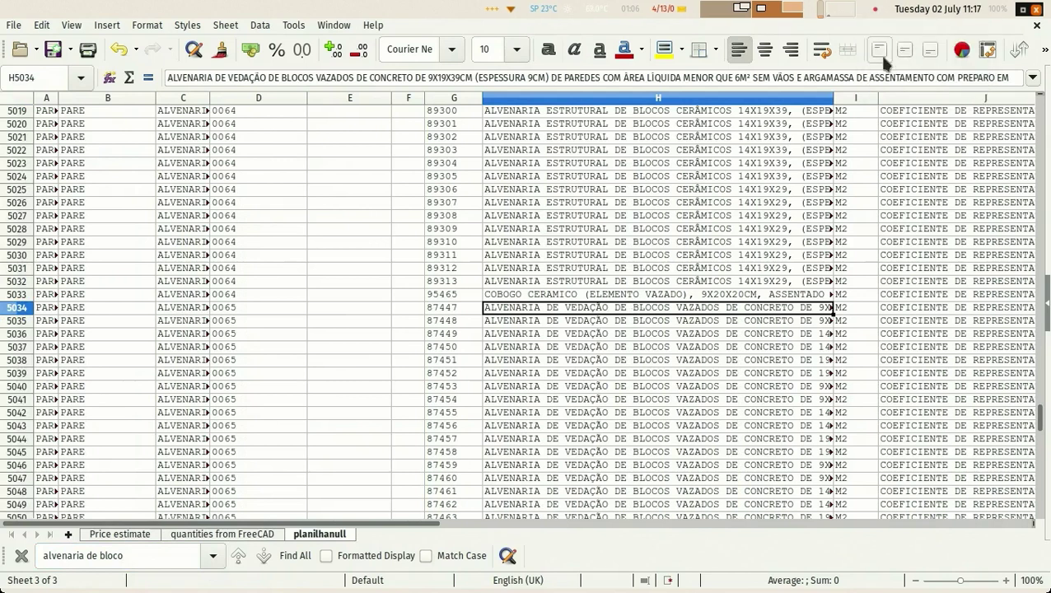
drag(834, 97, 920, 97)
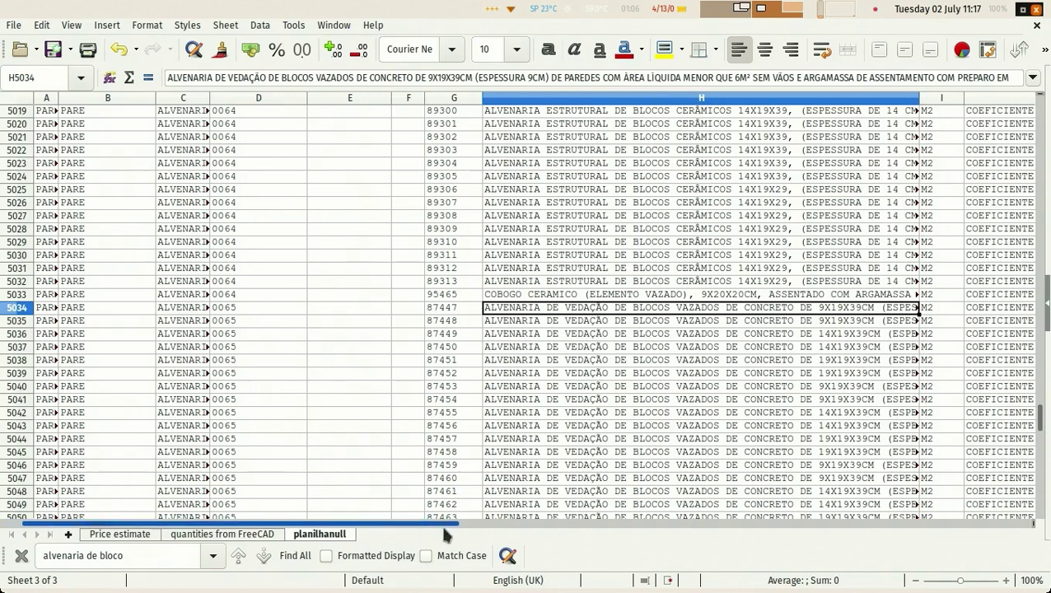
drag(461, 523, 547, 528)
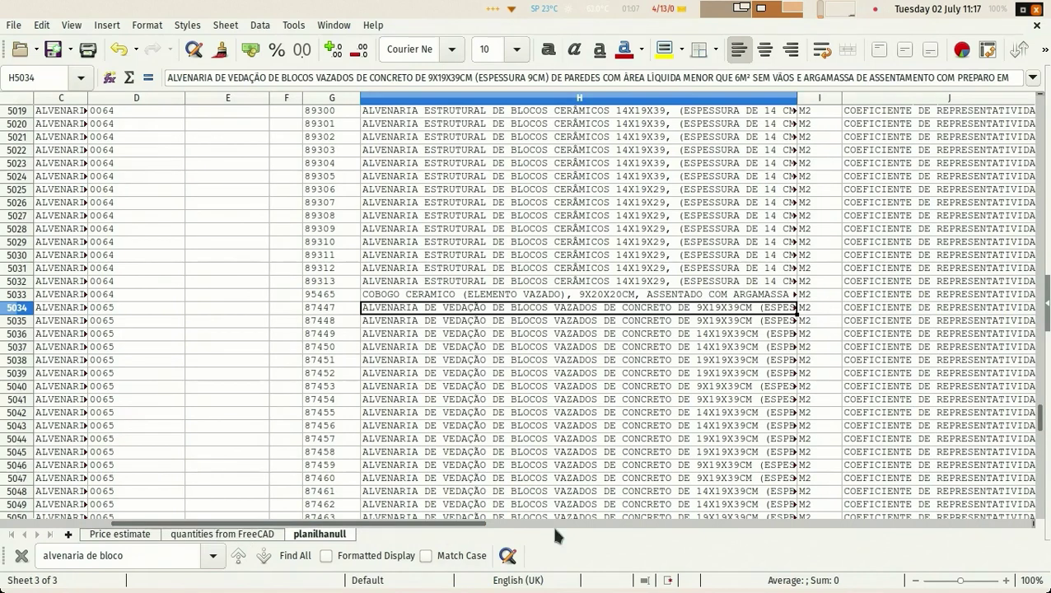
drag(424, 525, 611, 544)
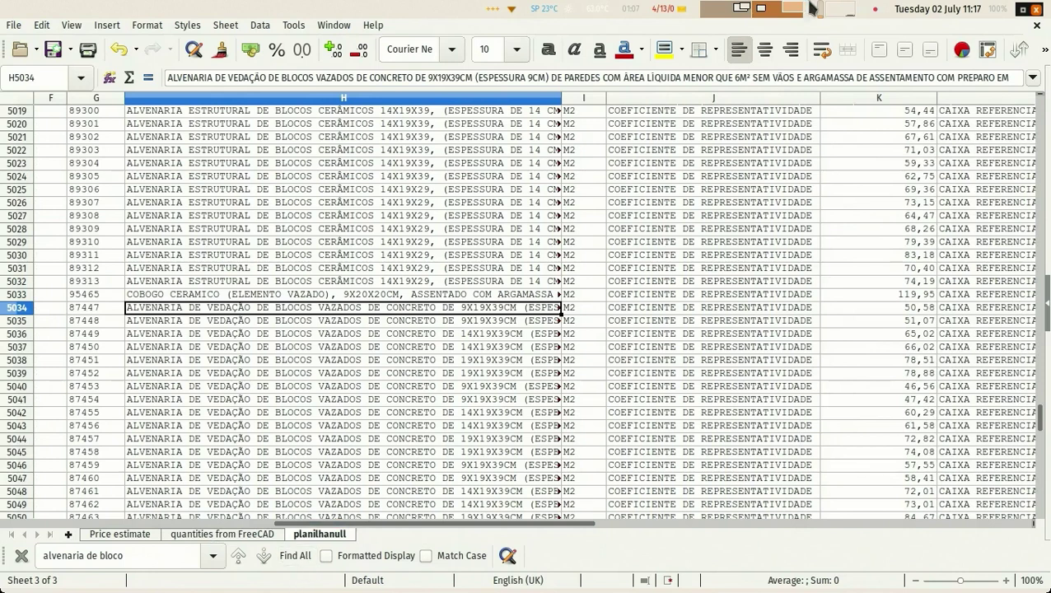
click(424, 361)
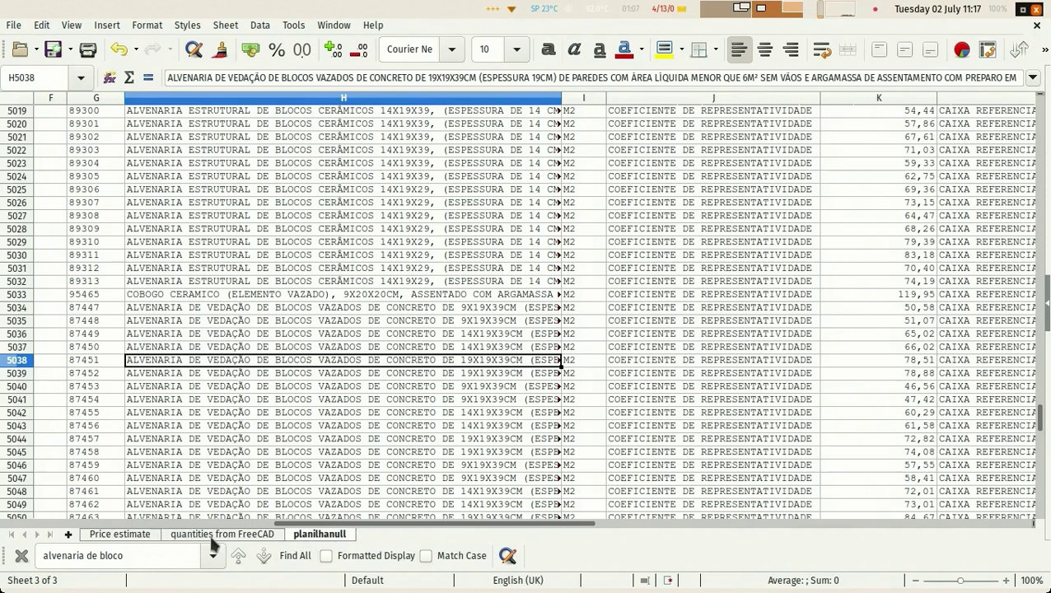
click(122, 534)
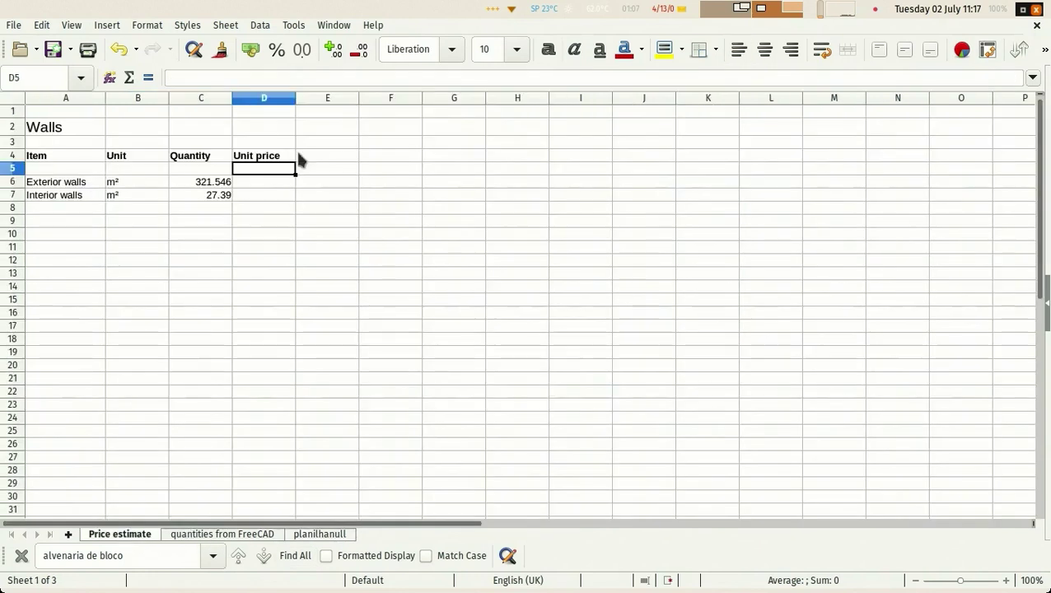
- Link cell D6 to planilhanull's K5038 so exterior walls use the 78,51 unit price
click(250, 182)
text(=)
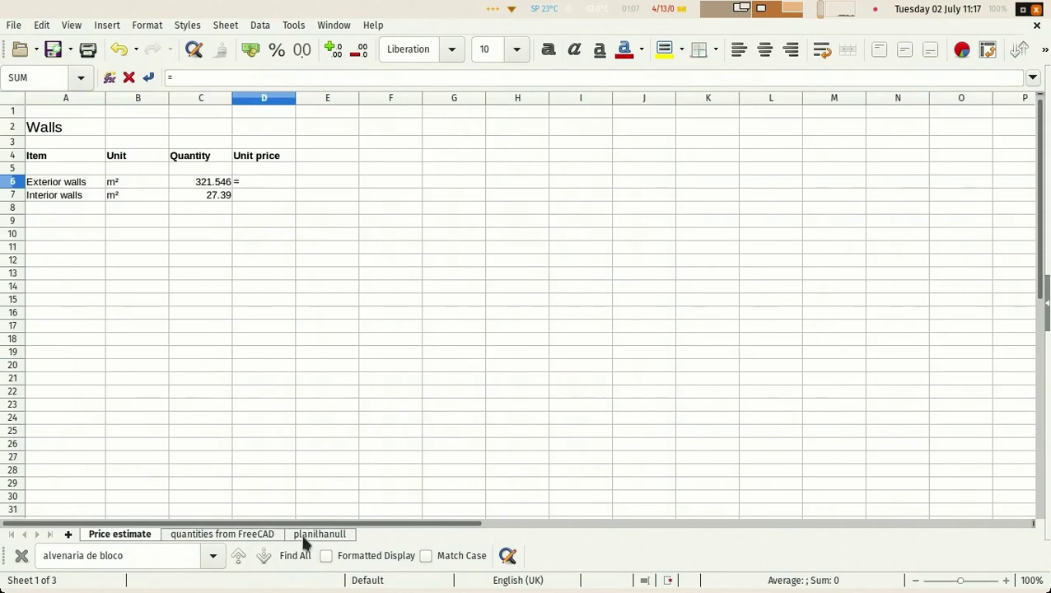
click(309, 535)
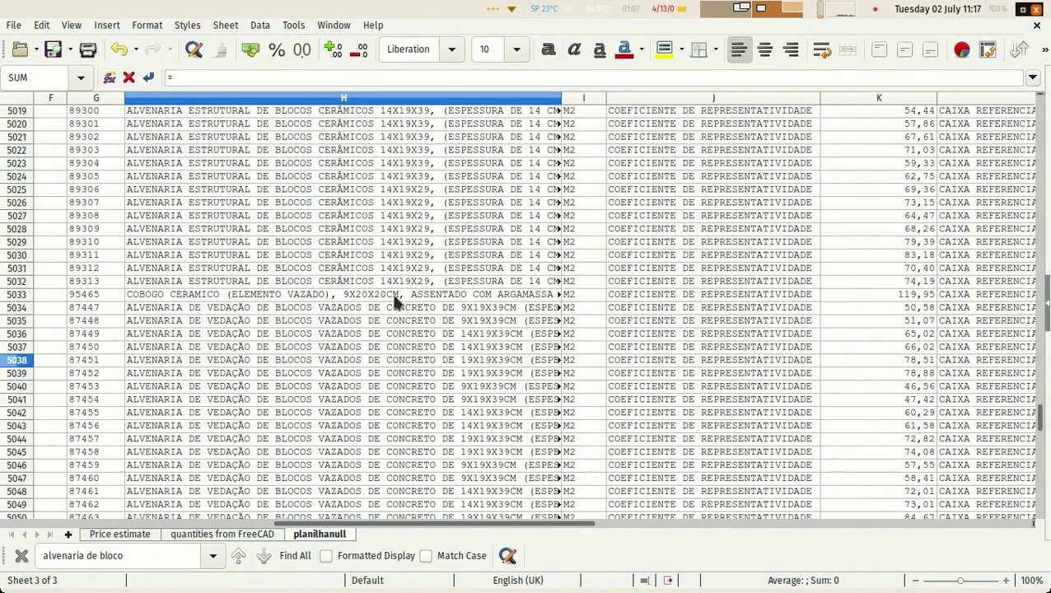
click(906, 360)
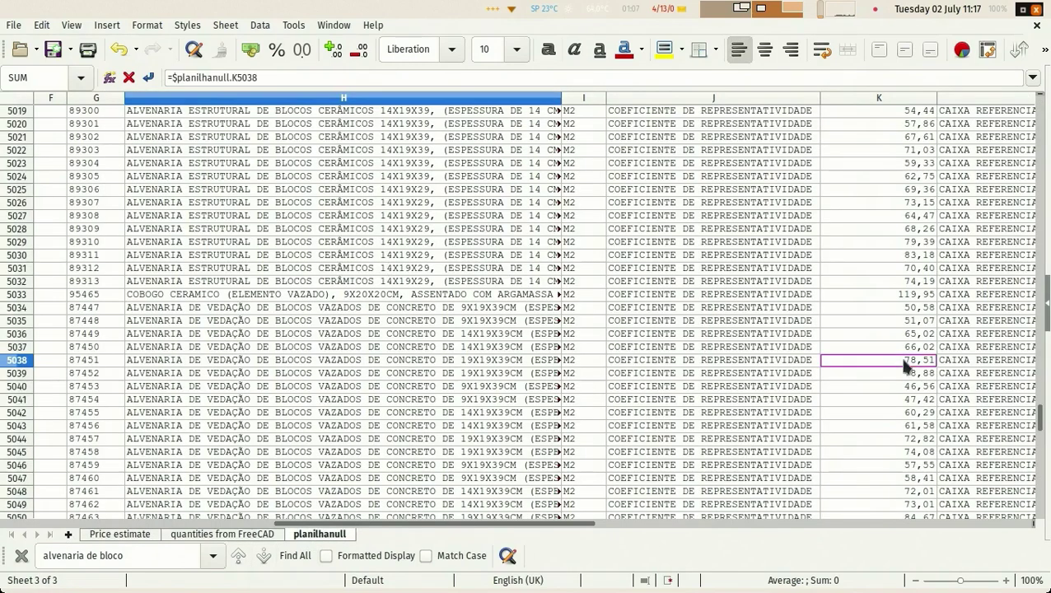
key(Return)
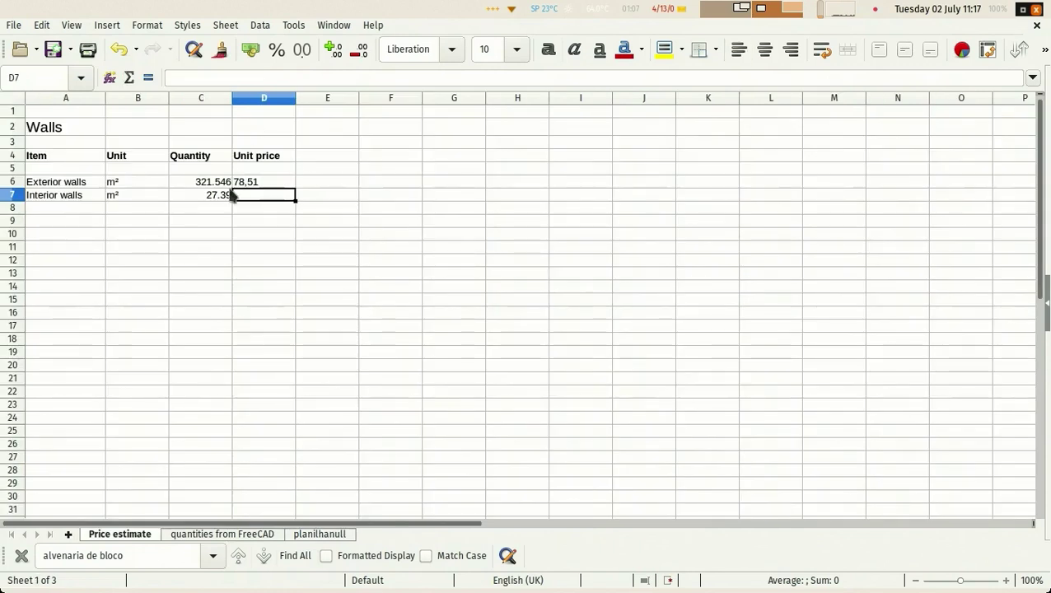
- Link cell D7 to planilhanull's K5036 so interior walls use the 65,02 unit price
text(=)
click(319, 534)
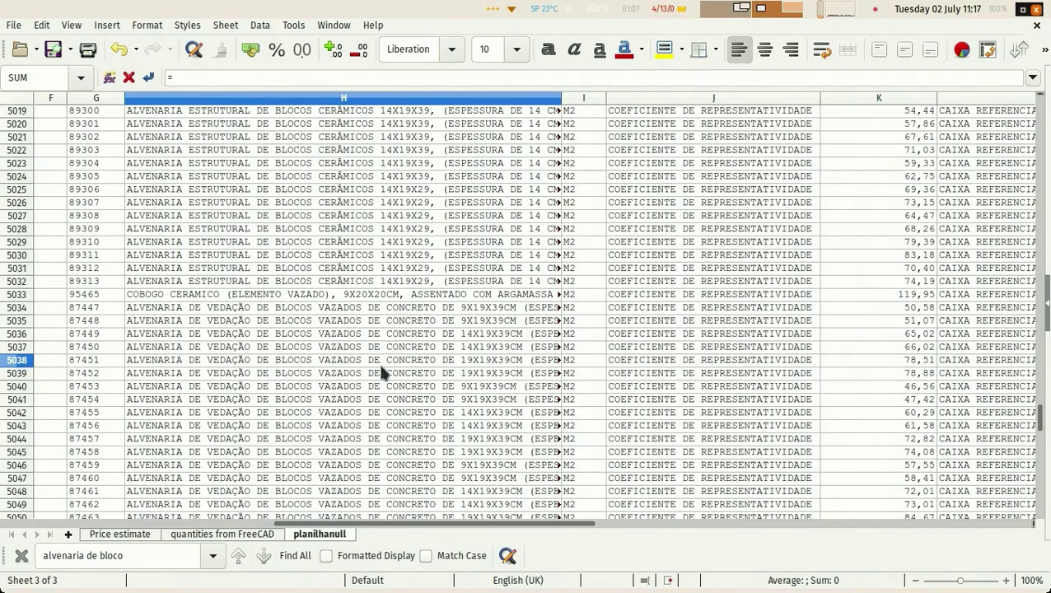
click(451, 336)
click(908, 334)
key(Return)
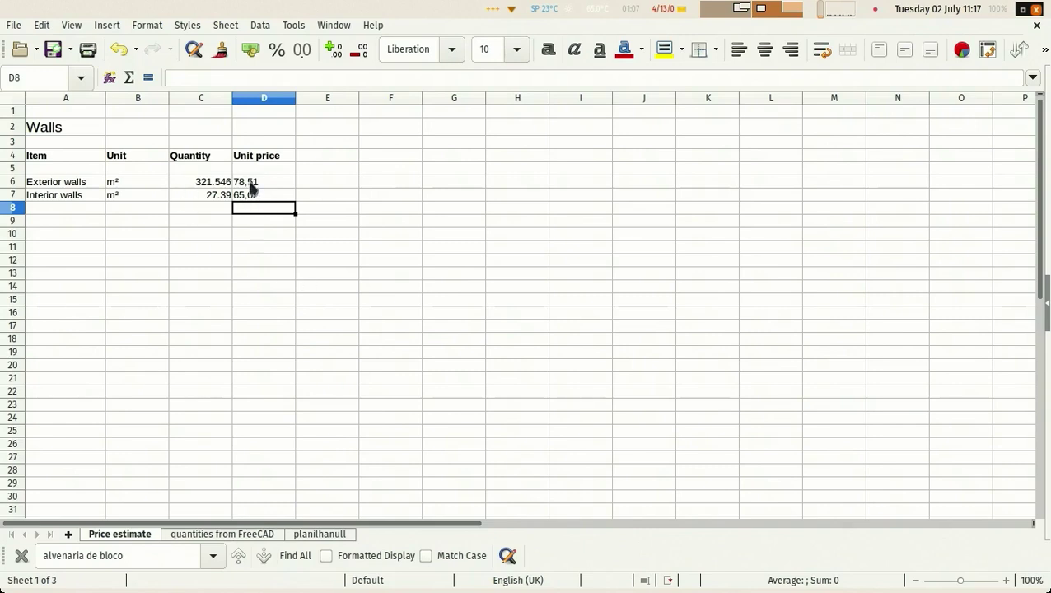
click(319, 535)
- Replace every comma with a dot in planilhanull's column K so prices read 78.51 and 65.02
click(875, 100)
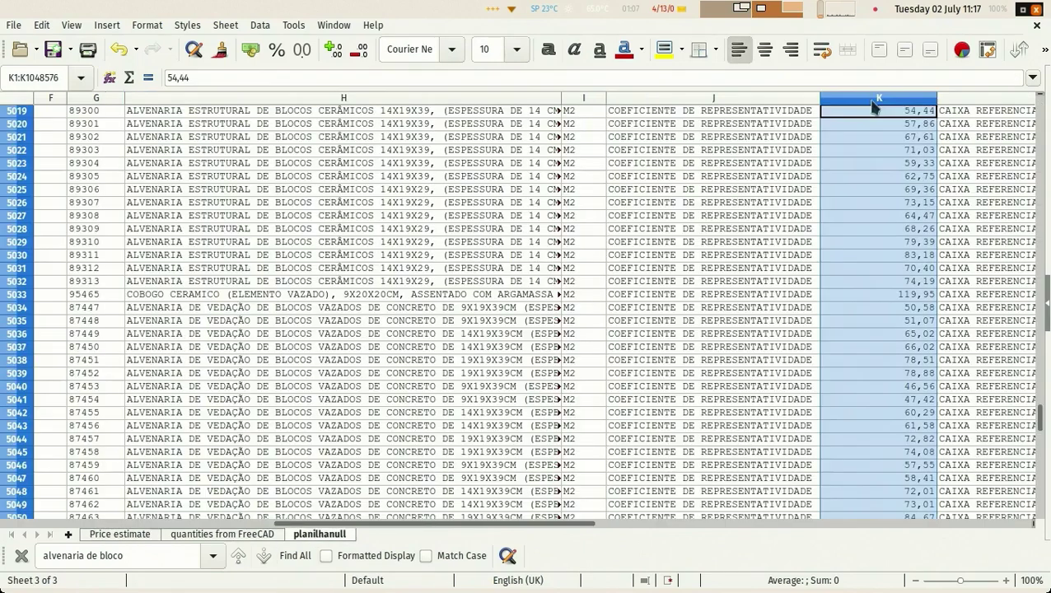
click(41, 26)
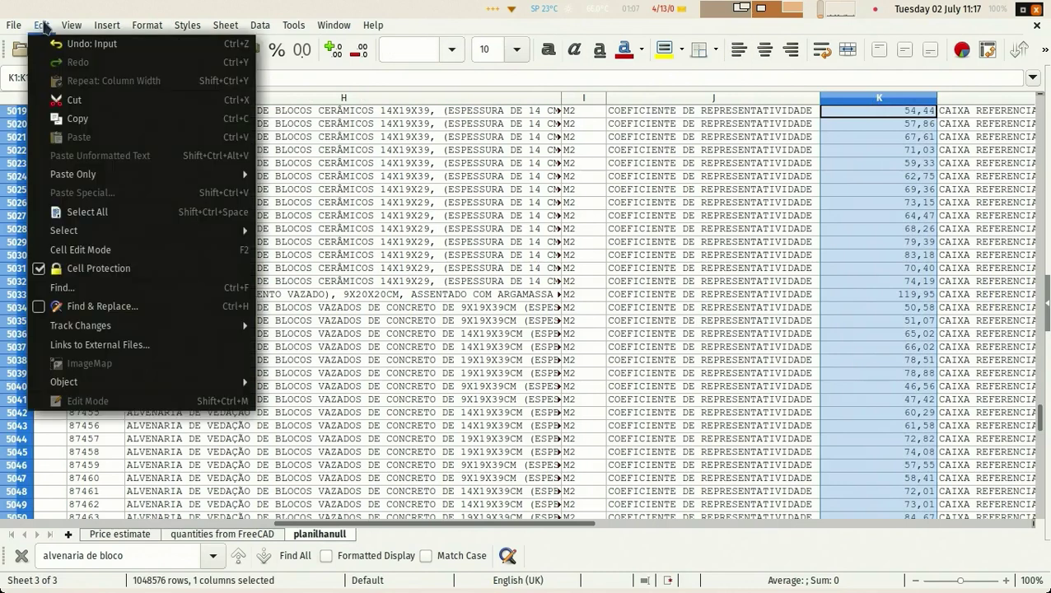
click(82, 305)
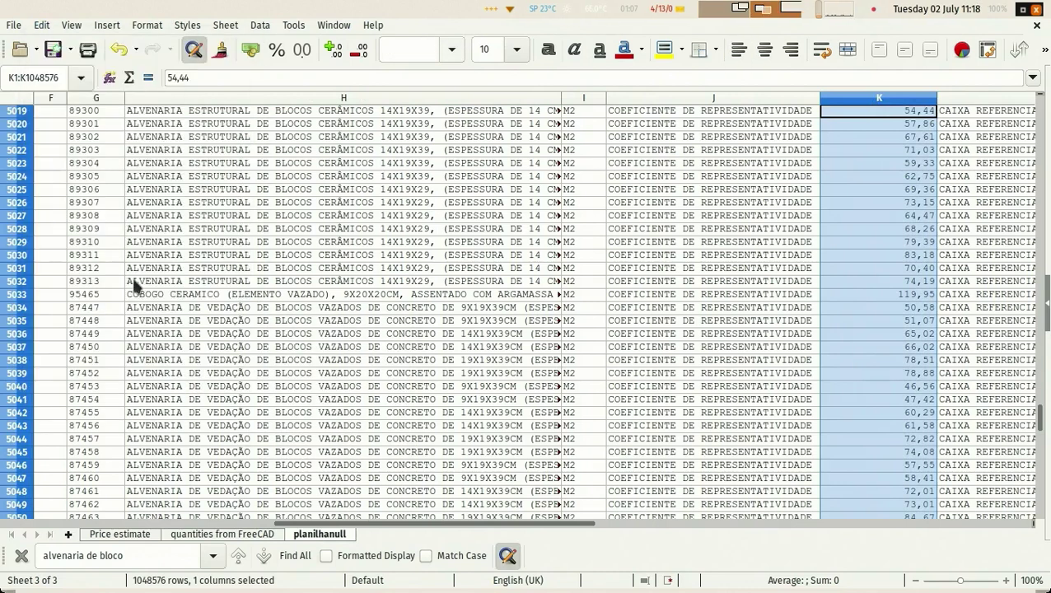
drag(528, 235, 504, 130)
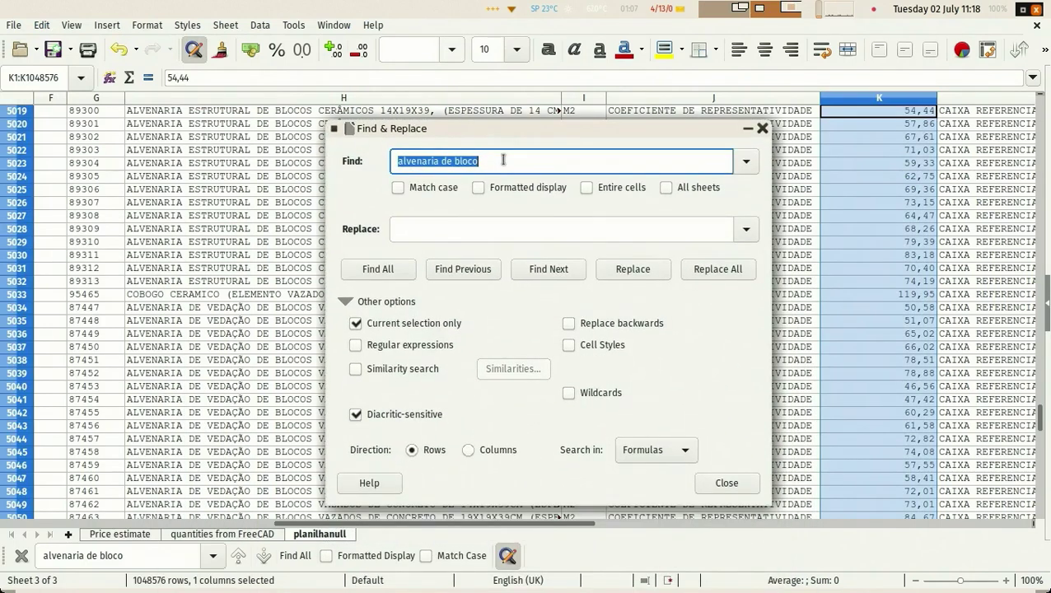
text(,)
click(445, 228)
text(.)
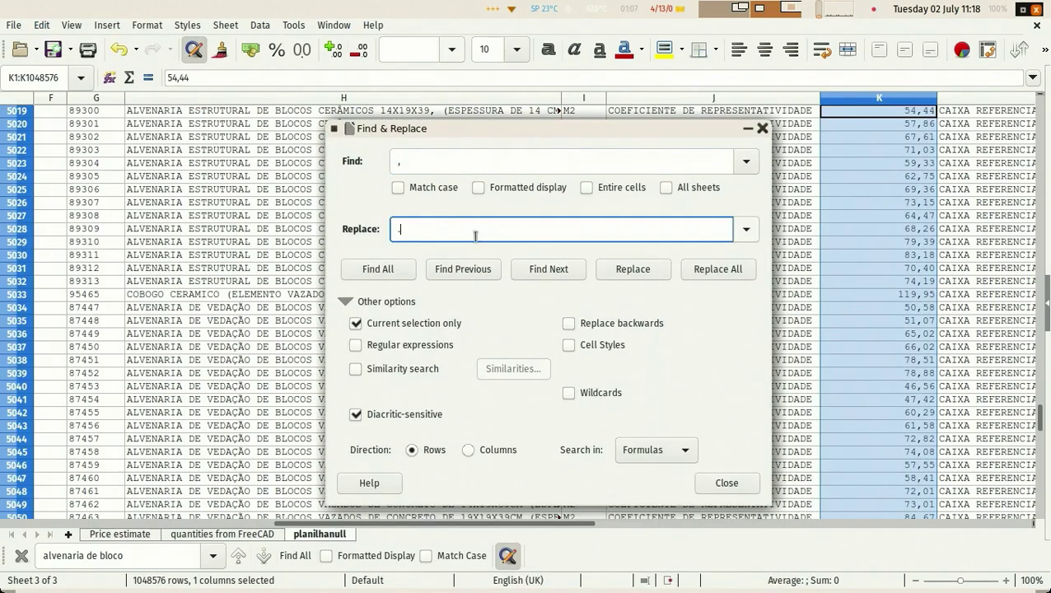
click(710, 272)
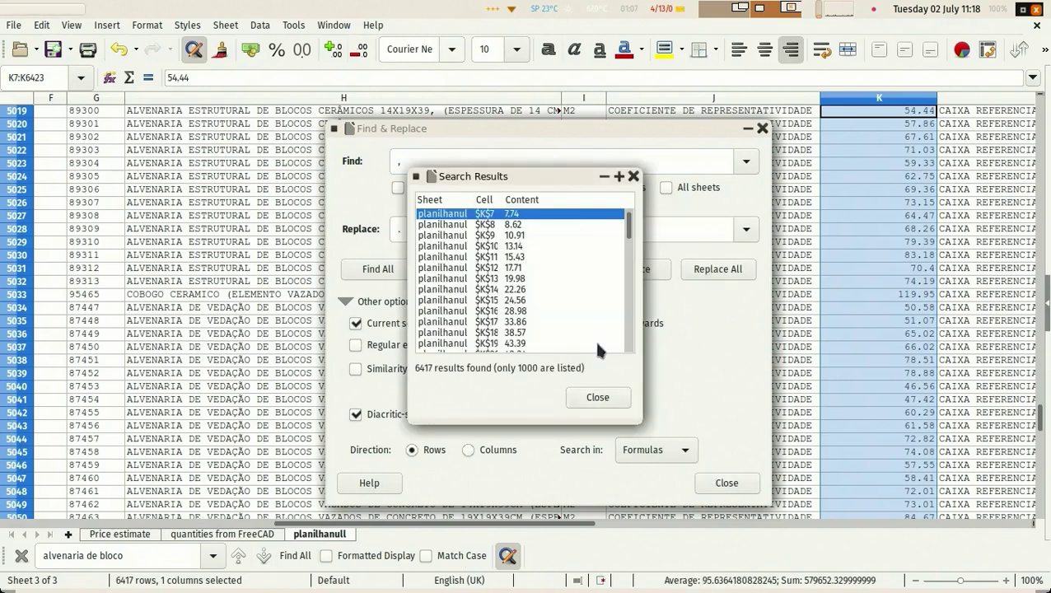
click(588, 393)
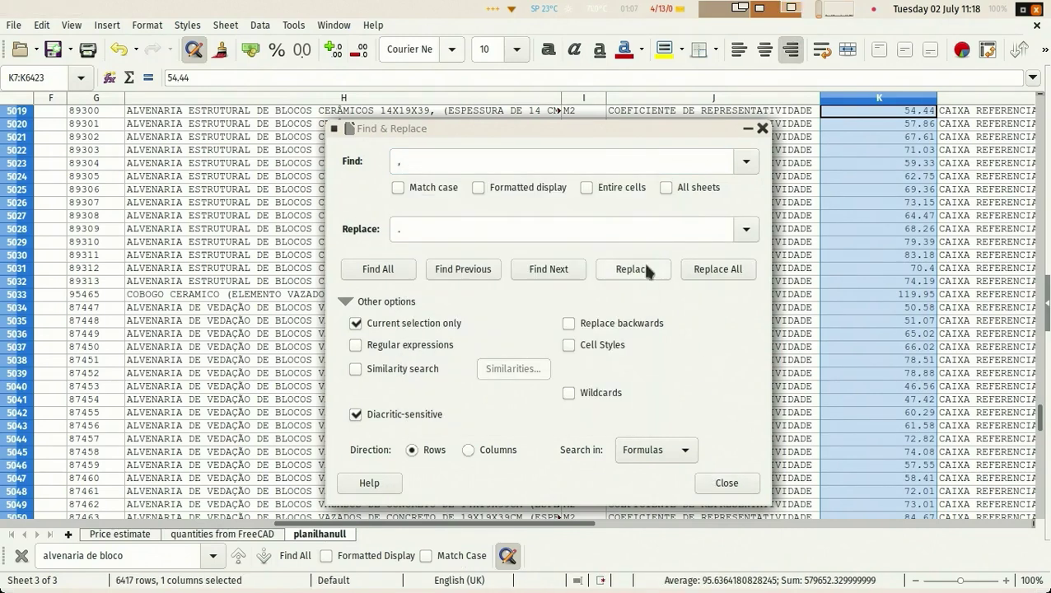
click(762, 129)
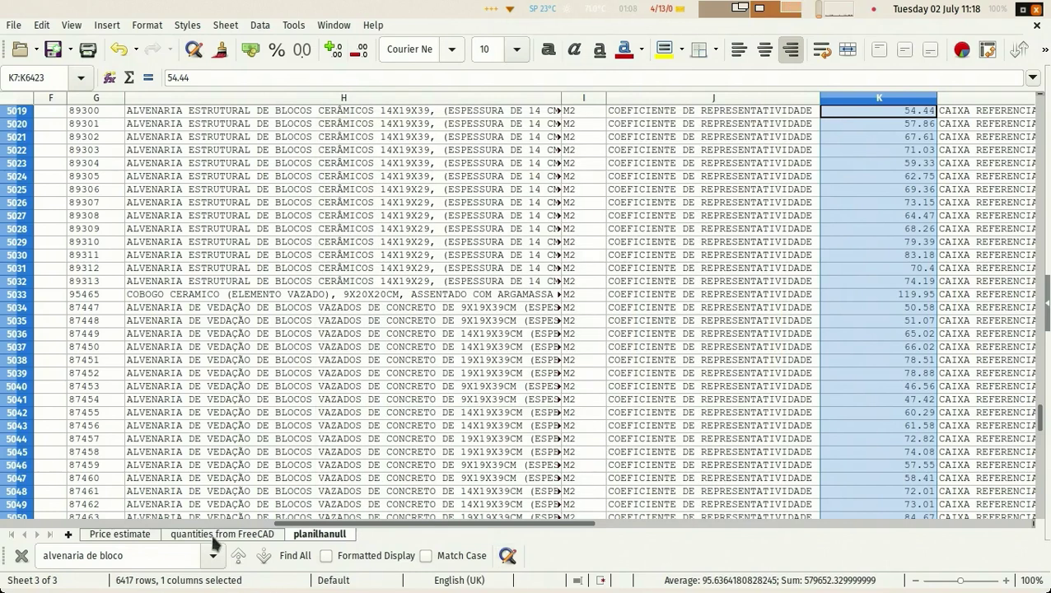
click(124, 535)
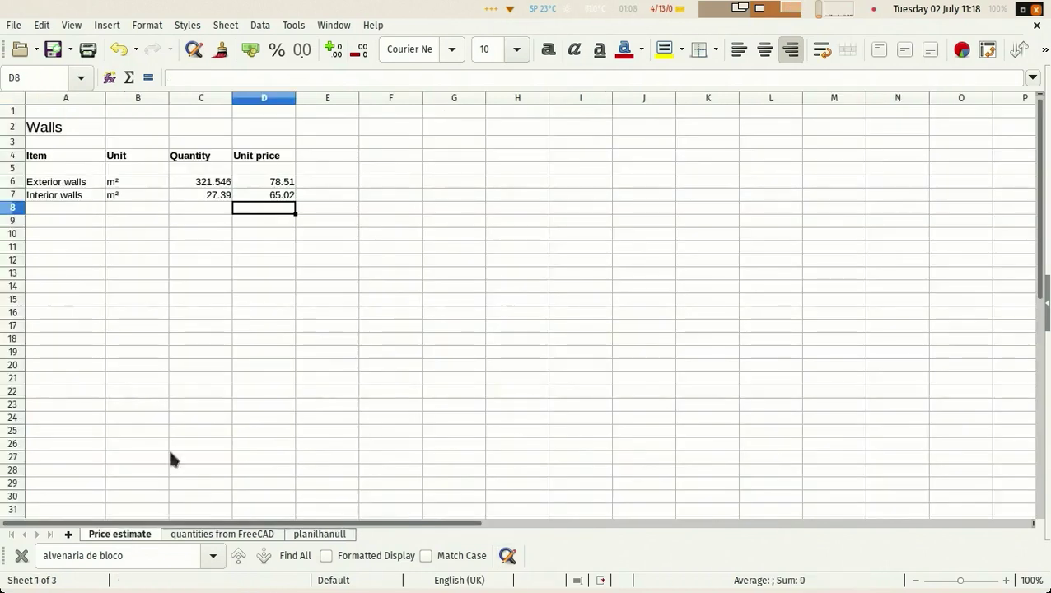
- Add a 'Total price' heading in E4 and the formula =C6*D6 in E6 for exterior walls
click(326, 156)
text(Total p)
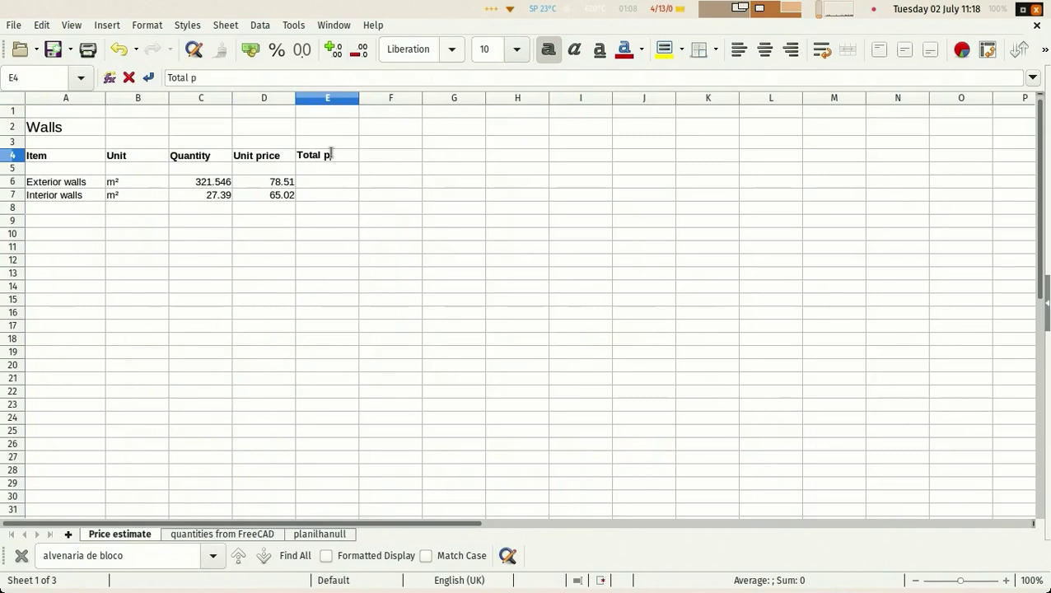
text(rice)
key(Return)
key(Return)
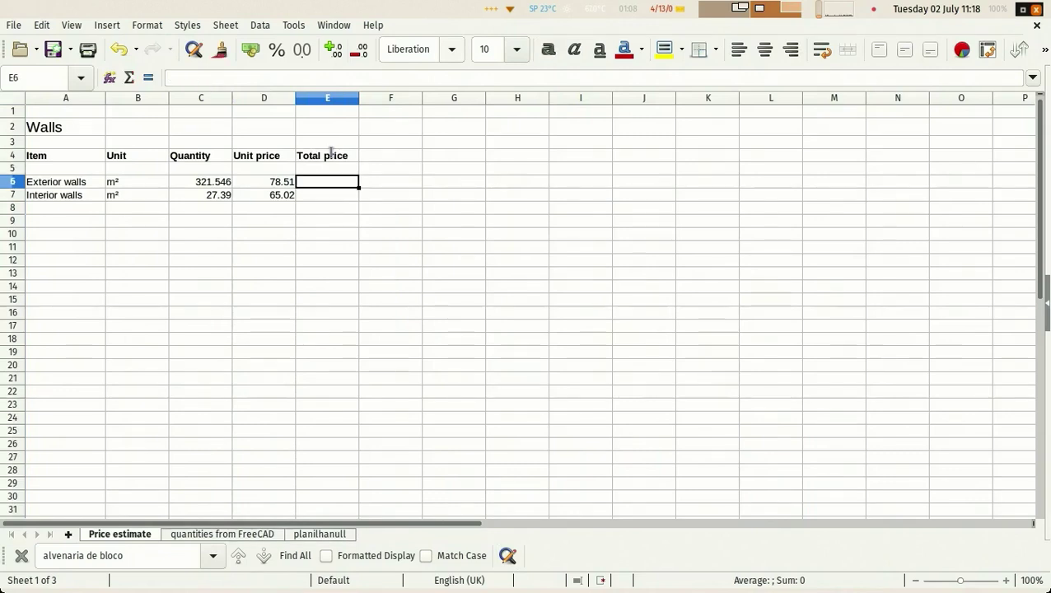
text(=)
click(214, 185)
text(*)
click(280, 183)
key(Return)
- Enter =C7*D7 in E7 to get the interior wall total of 1780.8978
text(=)
click(215, 196)
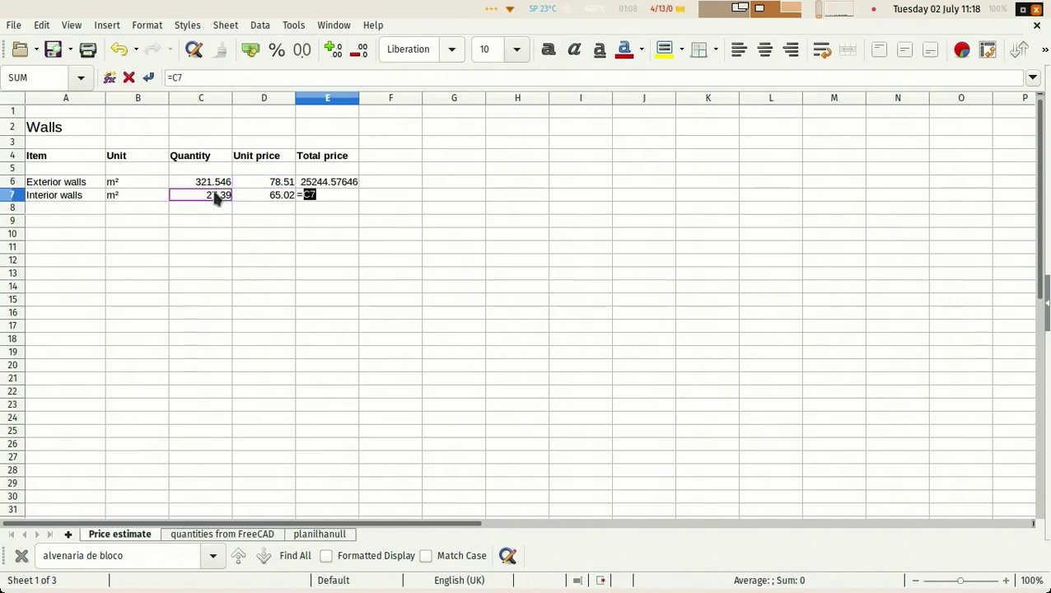
text(*)
click(279, 196)
key(Return)
click(318, 99)
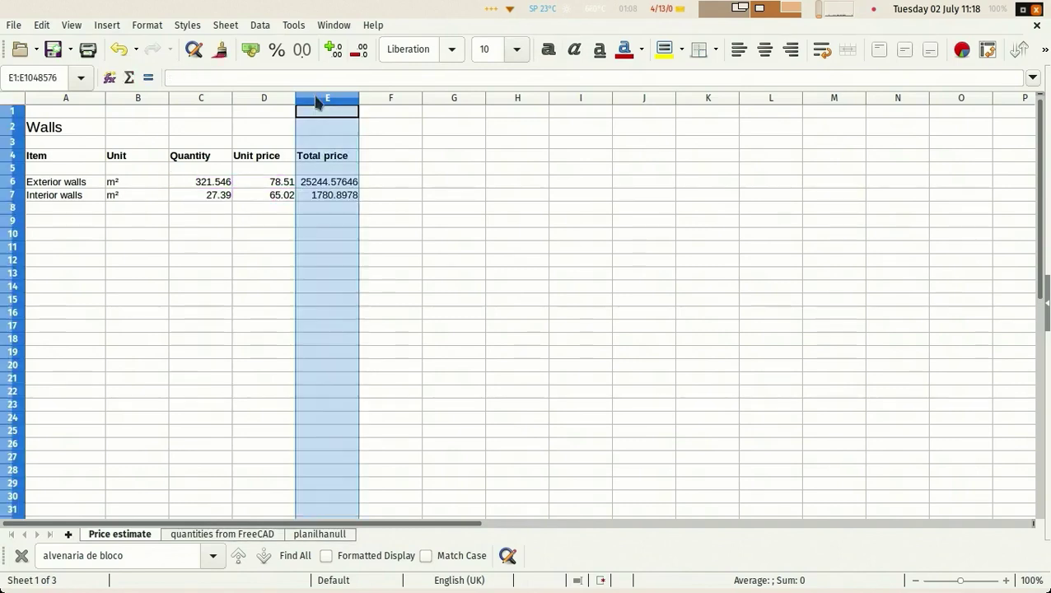
- Format column E as BRL R$ Portuguese (Brazil) currency
right_click(312, 146)
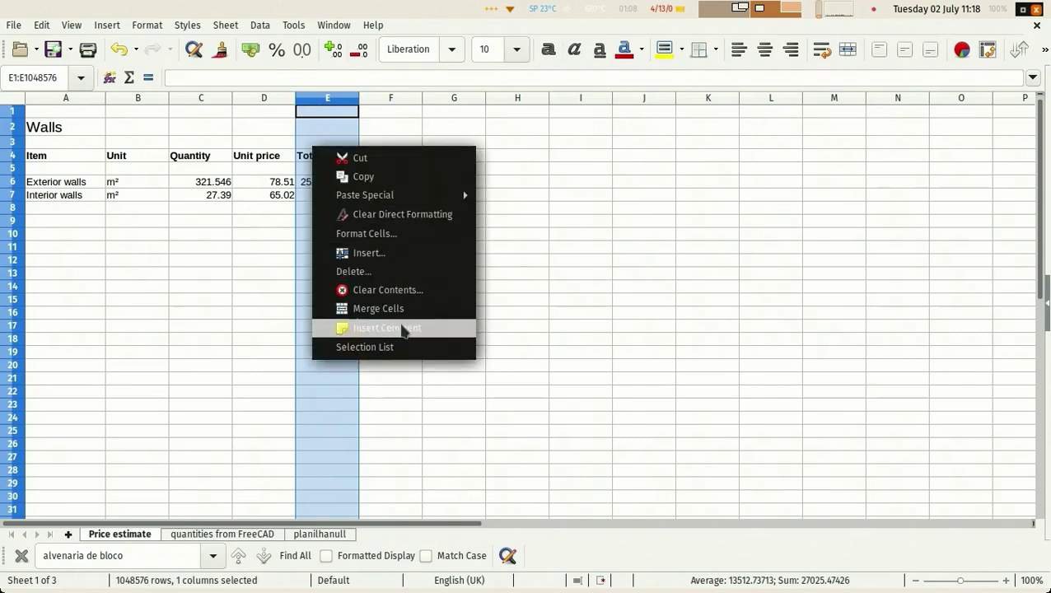
click(353, 240)
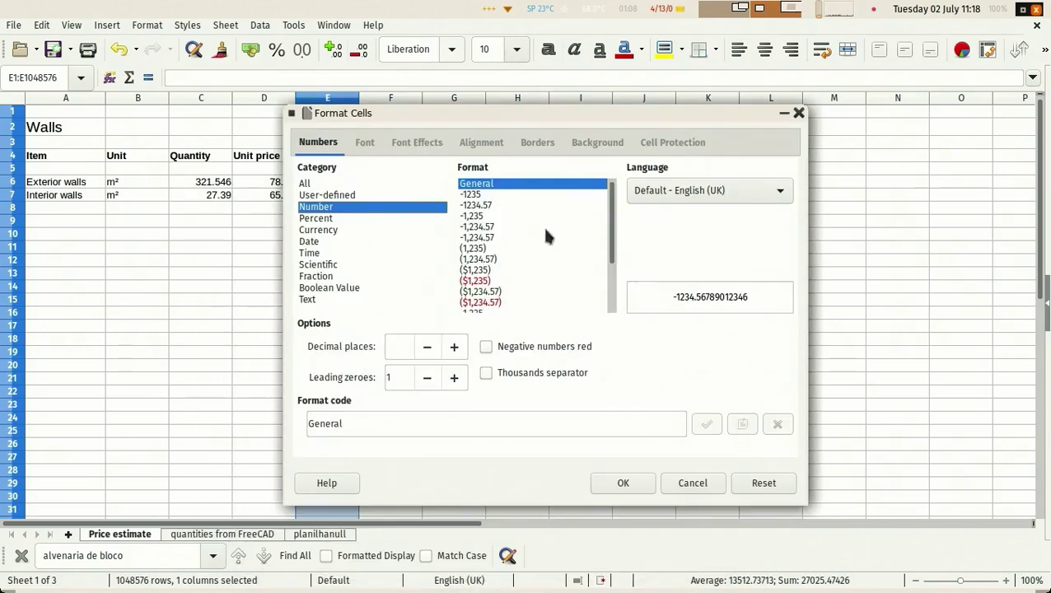
click(313, 232)
click(511, 195)
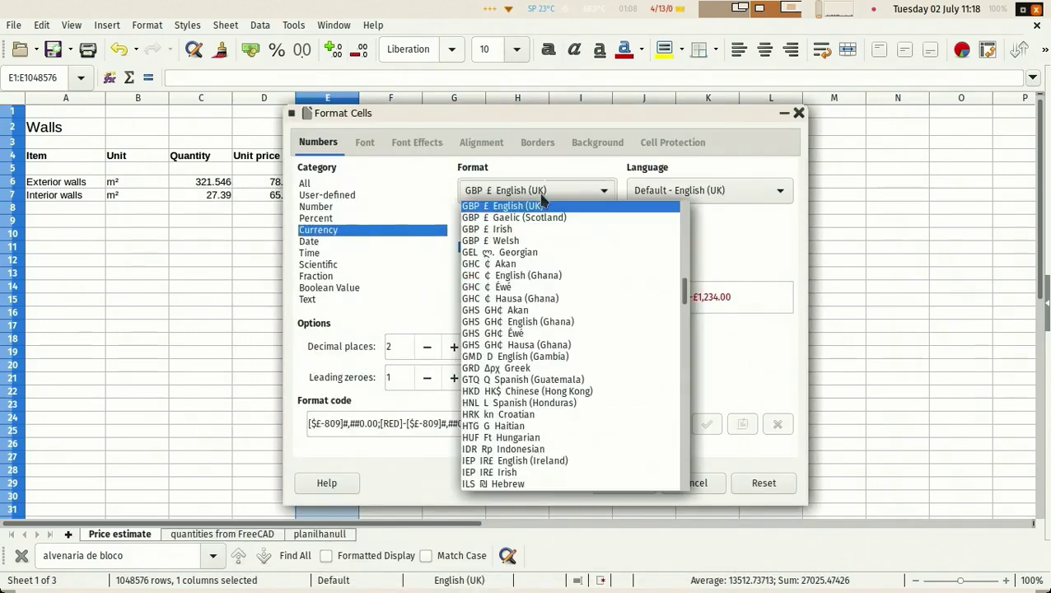
scroll(551, 301, up, 5)
scroll(549, 305, up, 10)
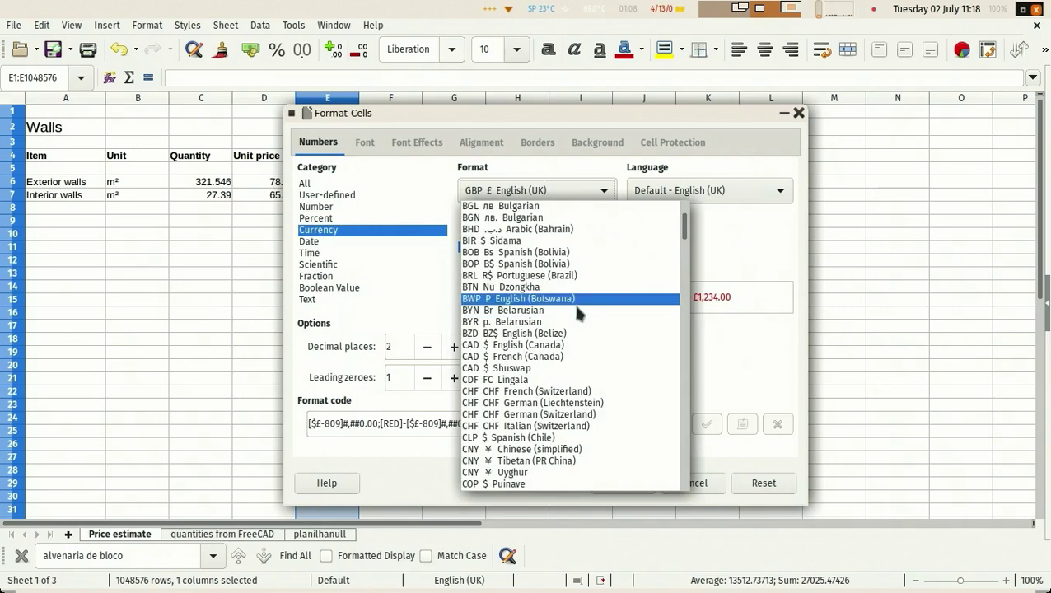
click(544, 275)
click(619, 480)
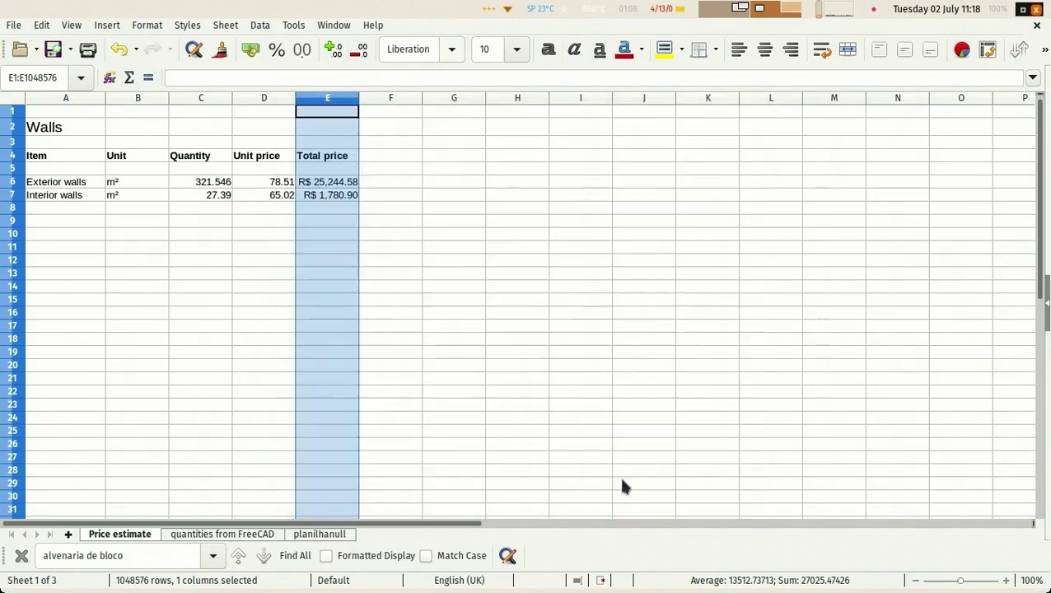
- Widen column E to fit the R$ 25,244.58 and R$ 1,780.90 totals, then return to FreeCAD
click(440, 183)
drag(360, 96, 380, 97)
click(338, 328)
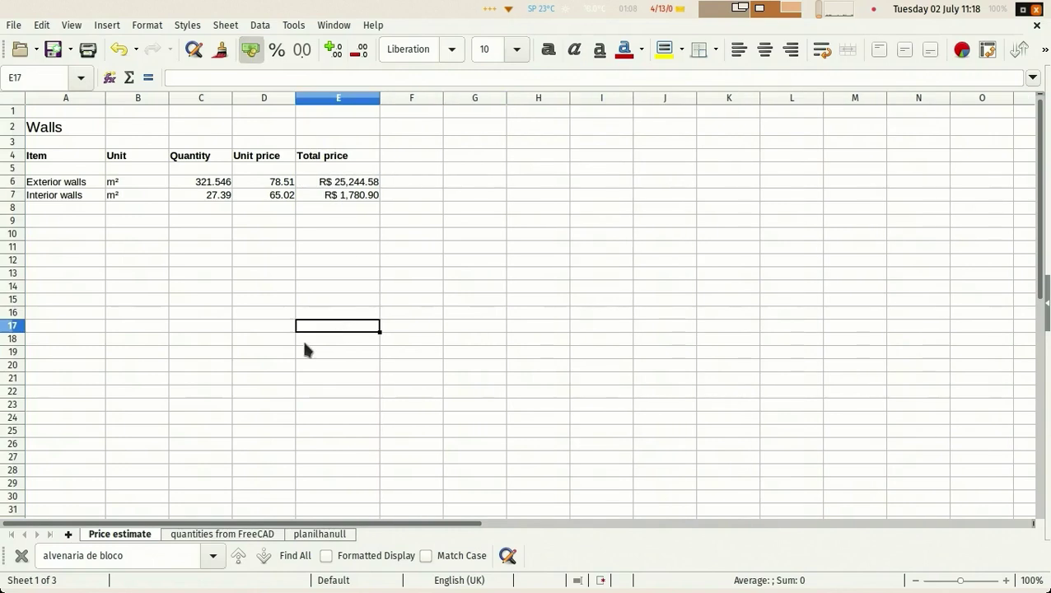
click(152, 352)
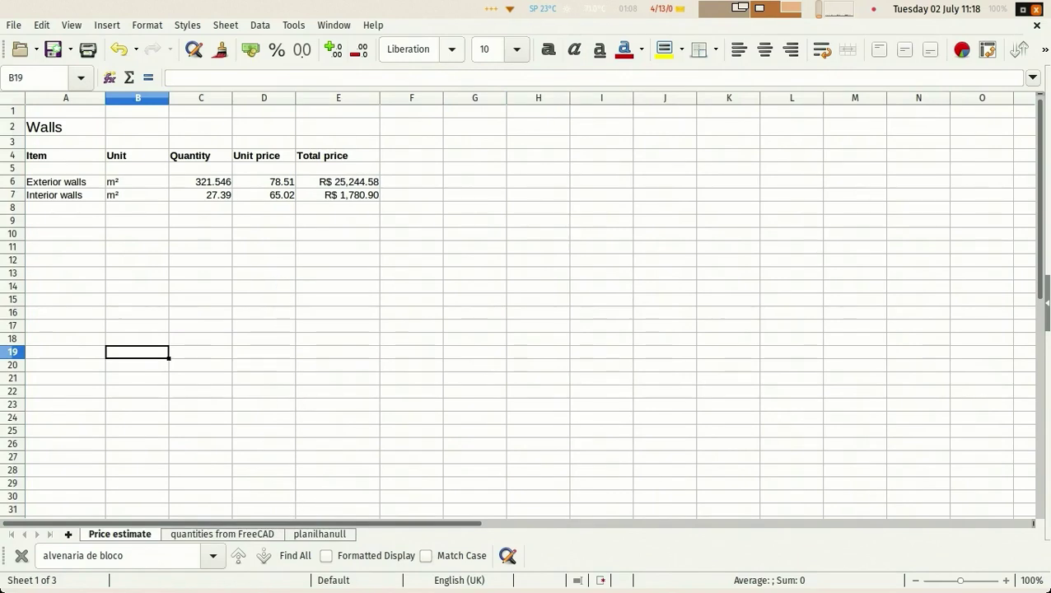
key(alt+Tab)
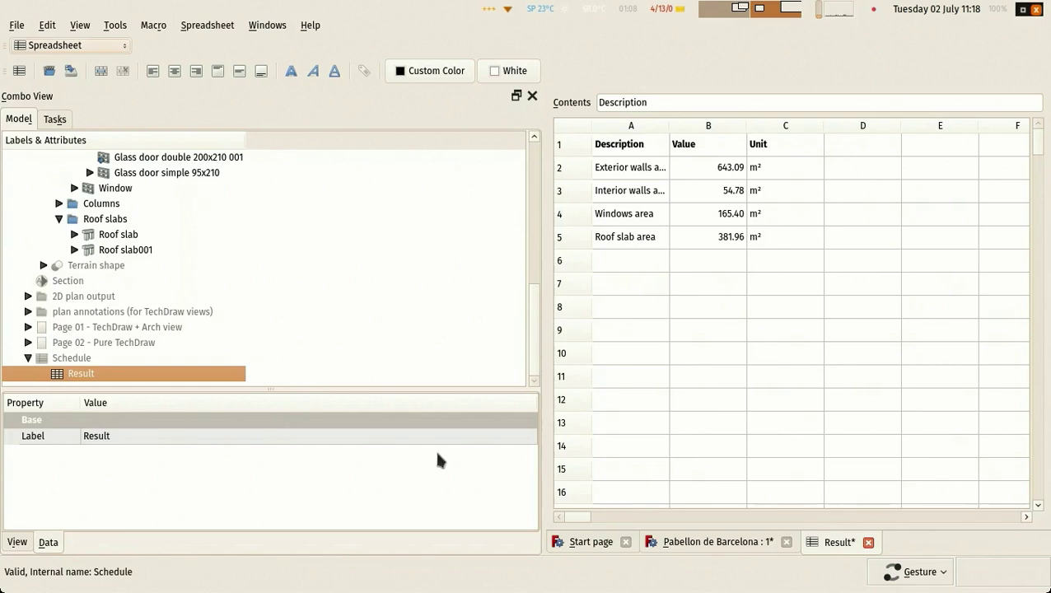
- Close the Start page and Result tabs, enlarge the 3D view, collapse Schedule, and save the project
click(601, 544)
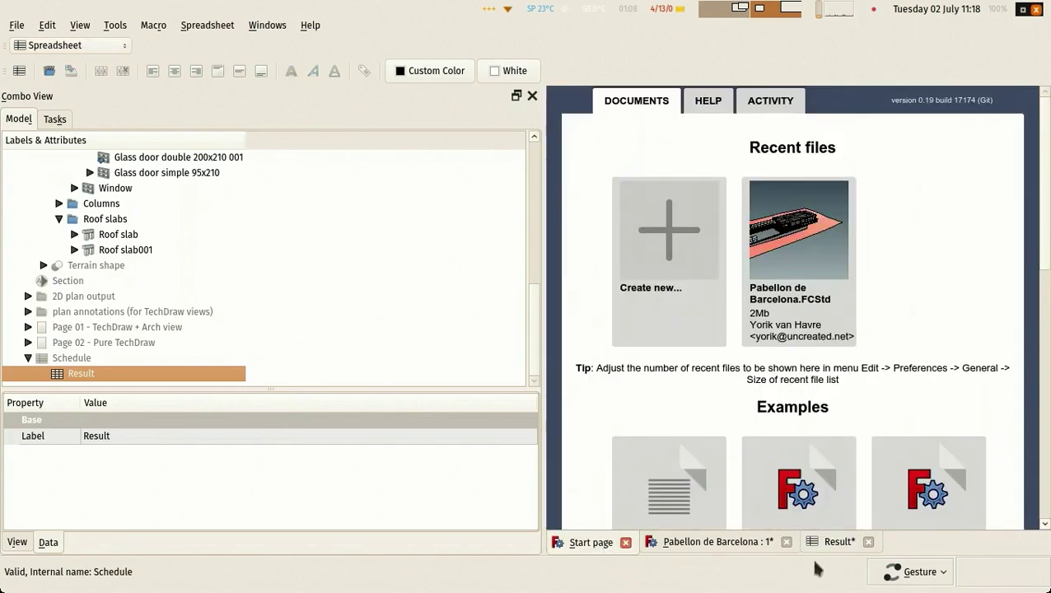
click(877, 546)
click(624, 543)
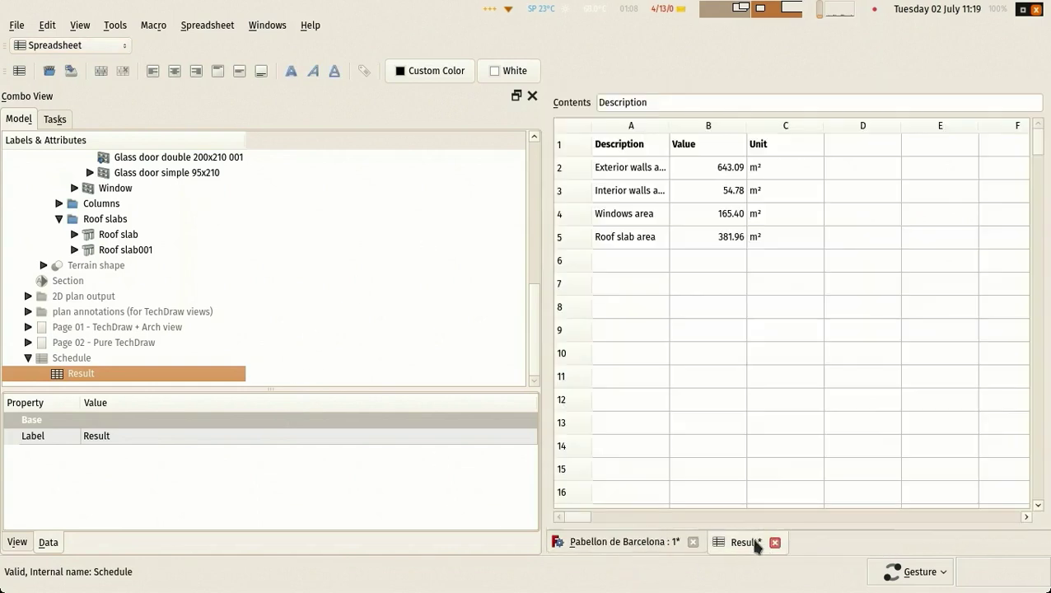
click(775, 543)
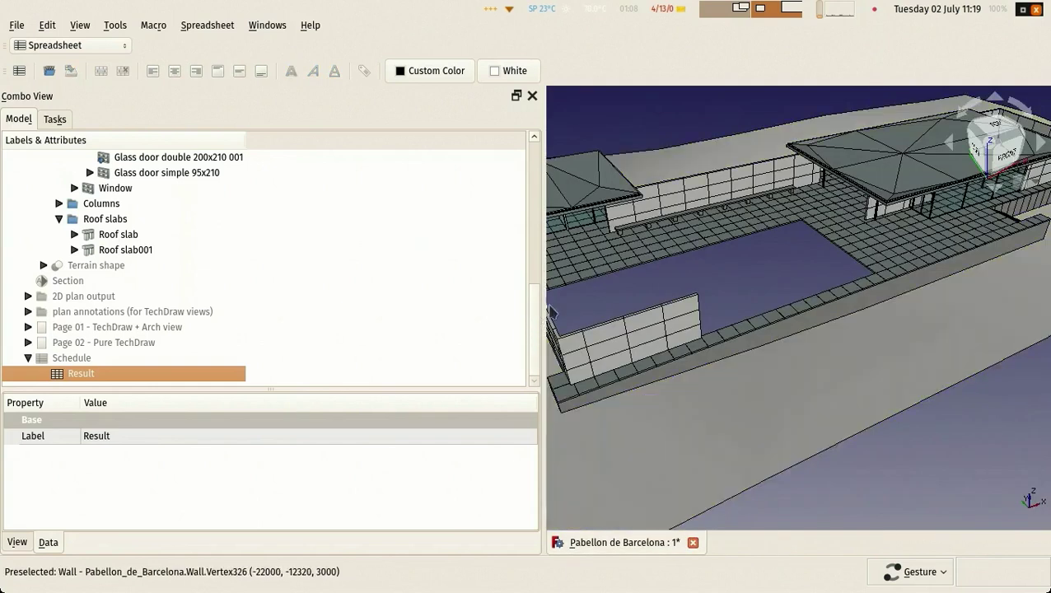
drag(536, 307, 223, 275)
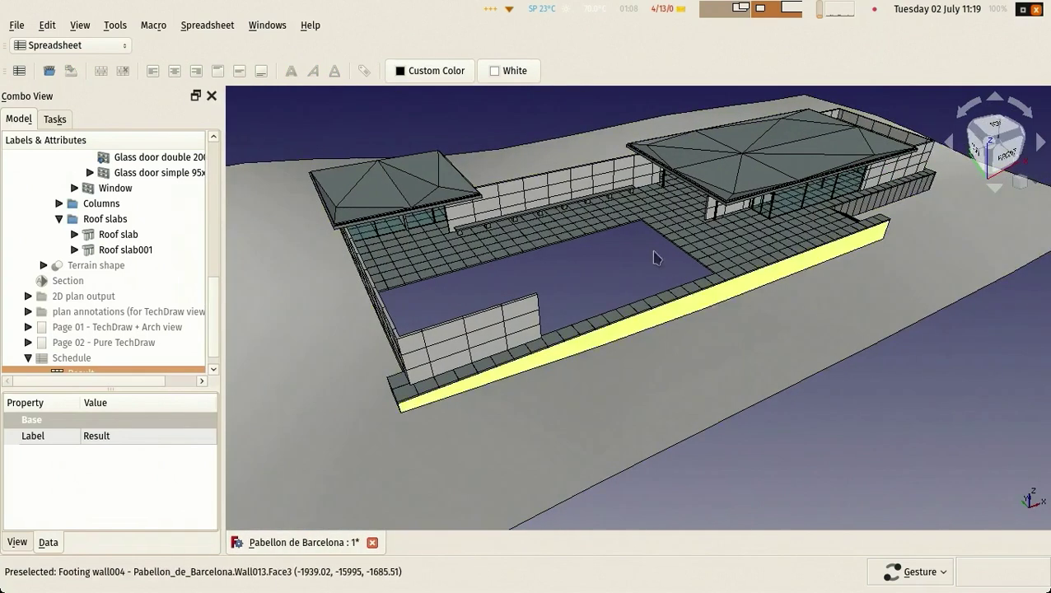
scroll(105, 298, down, 1)
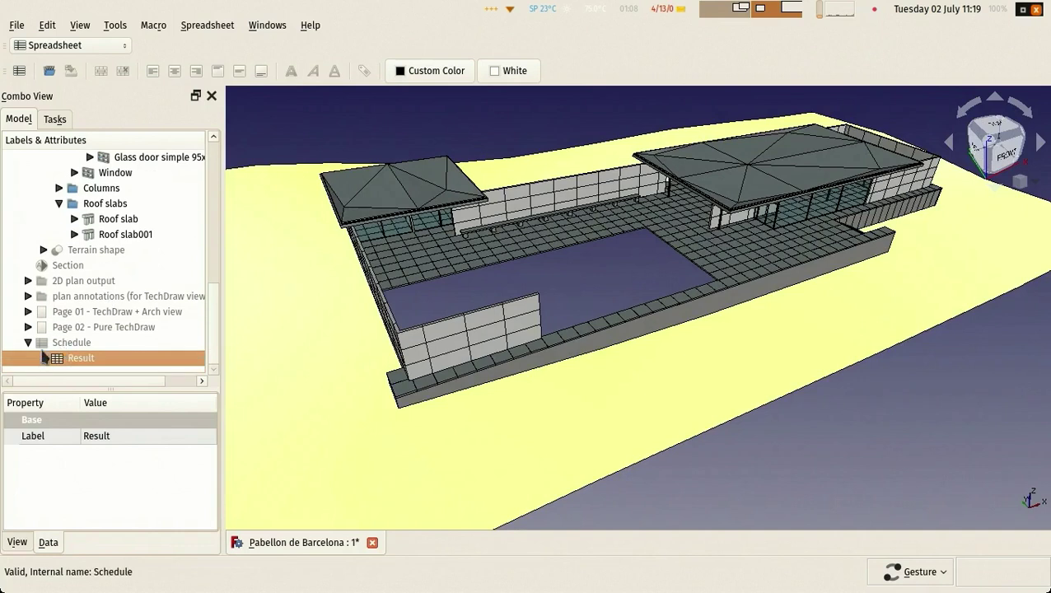
click(28, 342)
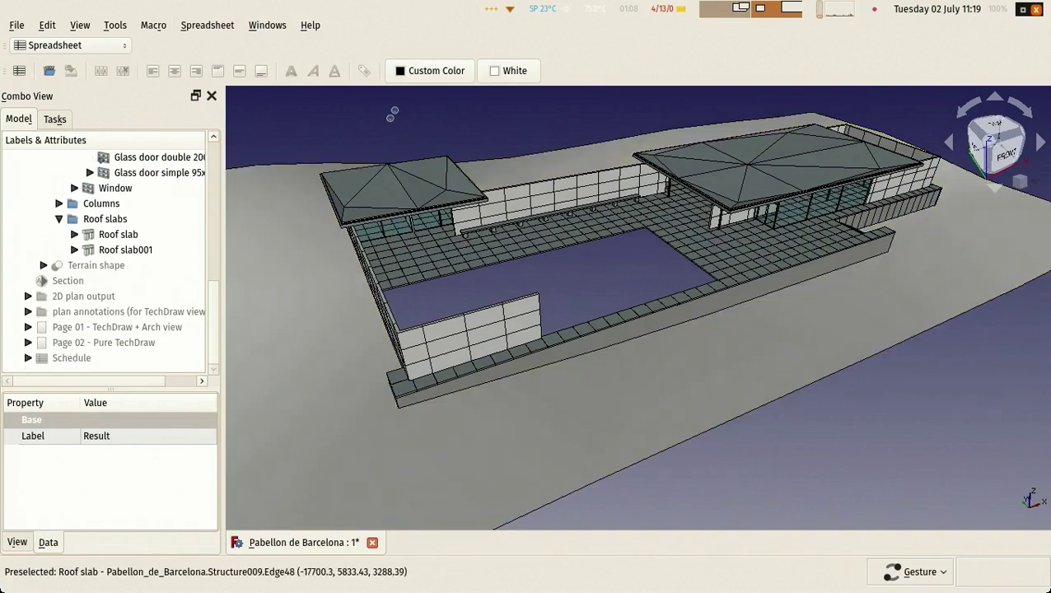
key(ctrl+s)
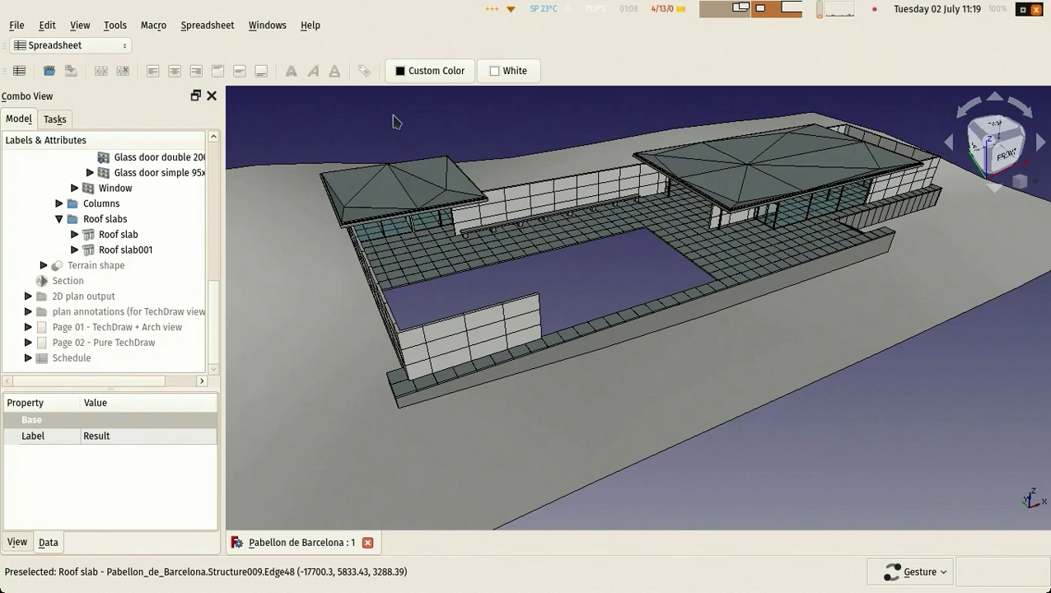
- Activate the Reporting workbench and orbit the pavilion model slightly
click(103, 46)
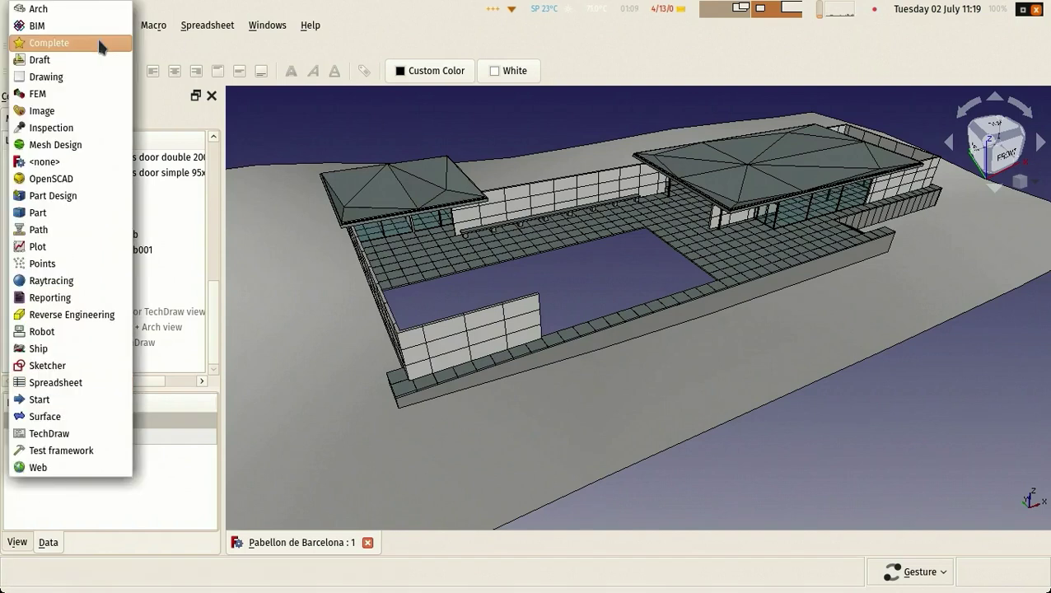
click(118, 297)
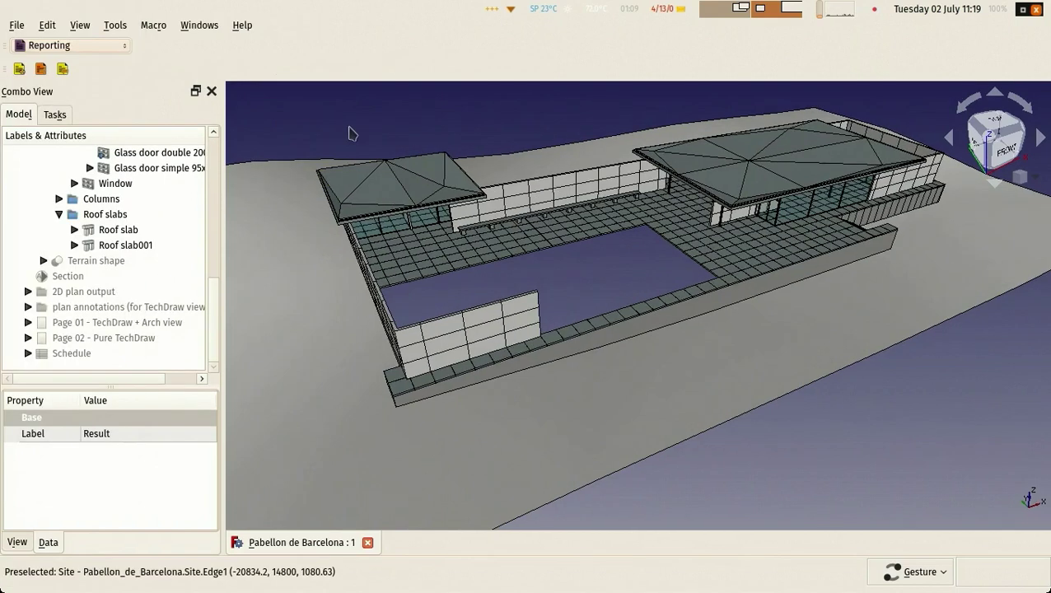
drag(352, 129, 354, 108)
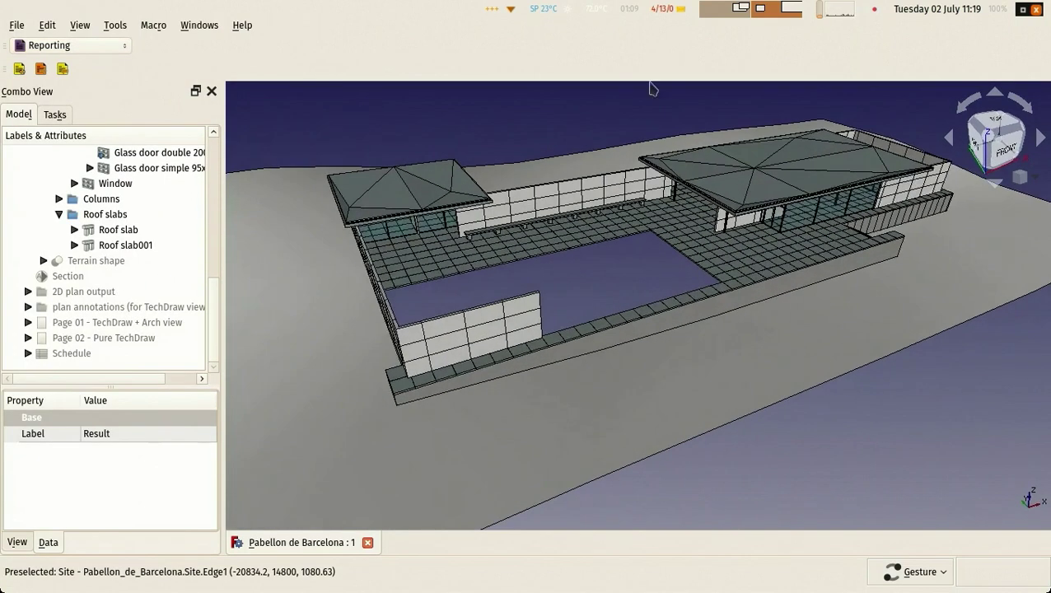
mouse_move(655, 110)
mouse_down()
mouse_move(645, 87)
mouse_move(651, 97)
mouse_up()
drag(528, 130, 548, 115)
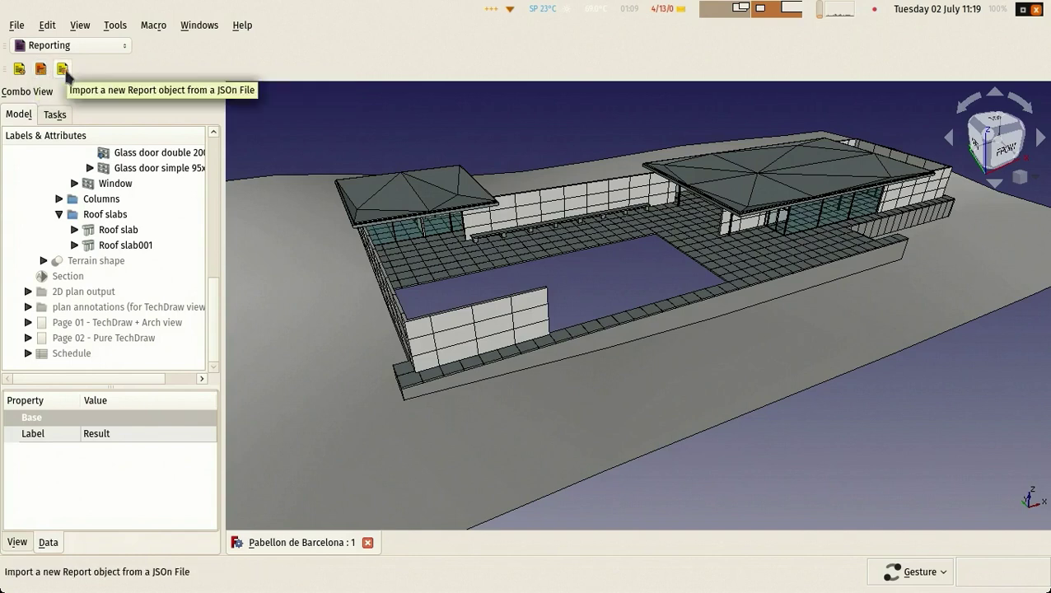
- Create a Report, add one blank statement in its configuration, and bring up the browser tutorial
click(19, 69)
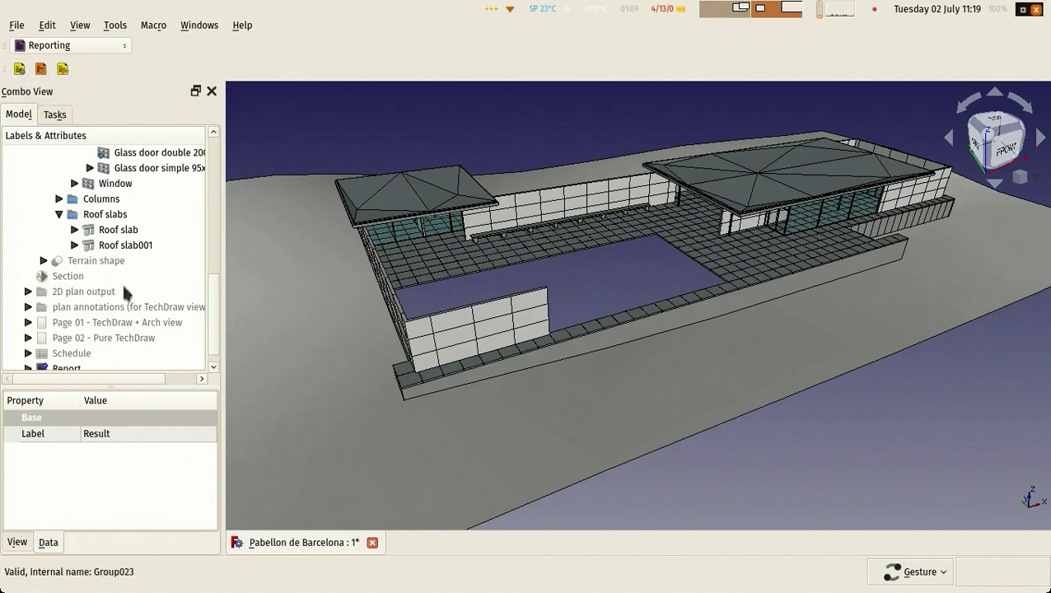
scroll(214, 326, down, 1)
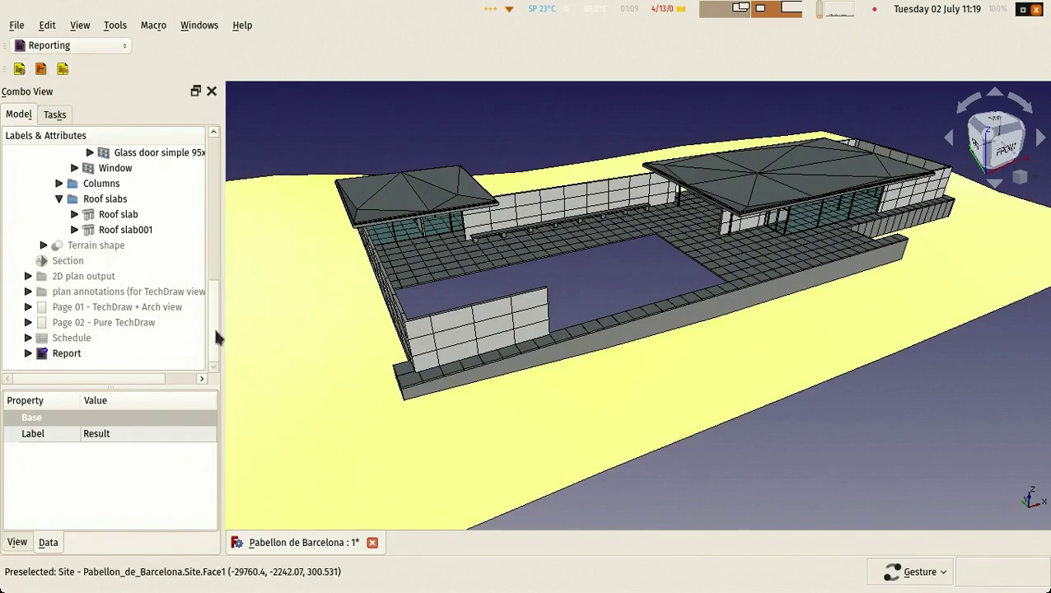
double_click(60, 354)
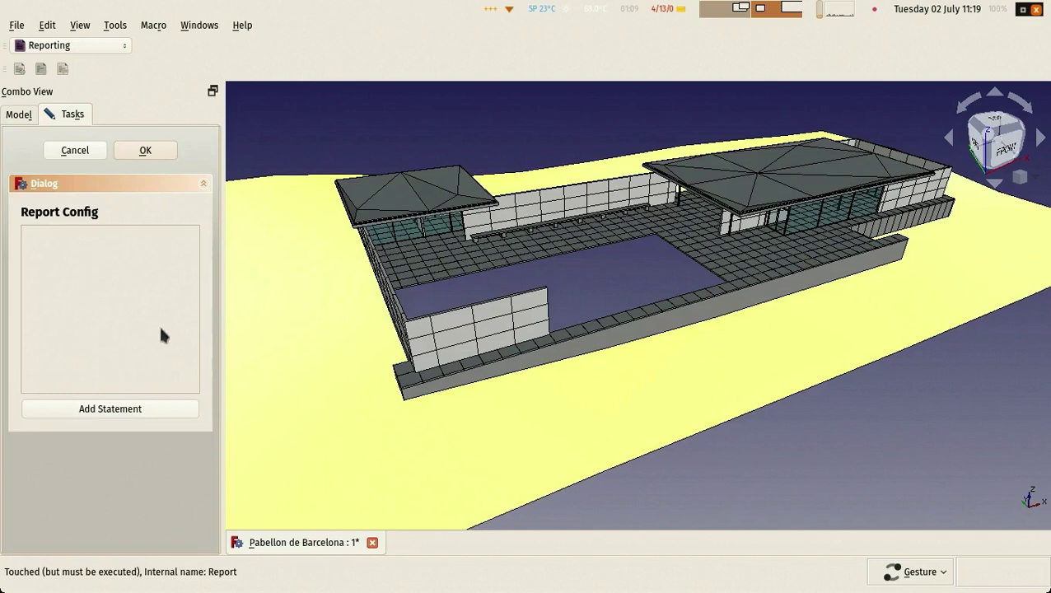
click(105, 410)
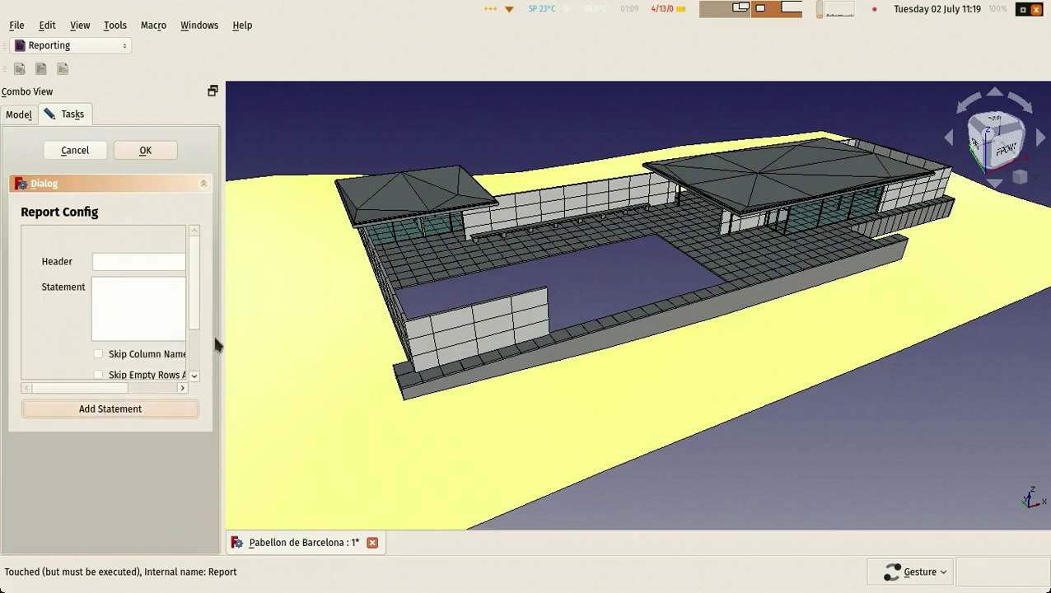
drag(220, 334, 368, 336)
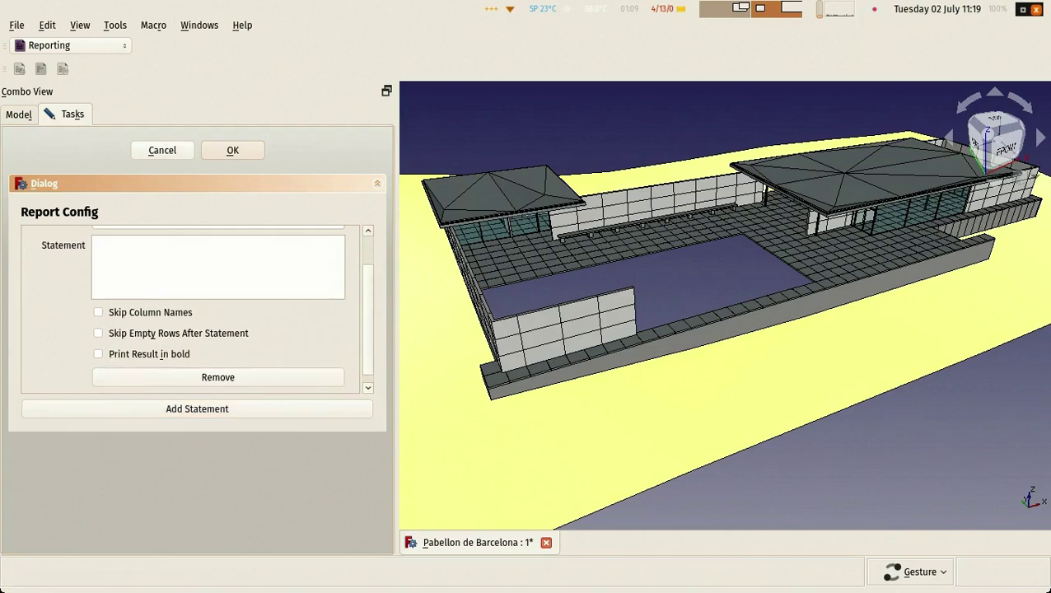
key(alt+Tab)
- Scroll the FreeCAD-Reporting README to its Getting started section and steps 3–4
scroll(89, 255, up, 15)
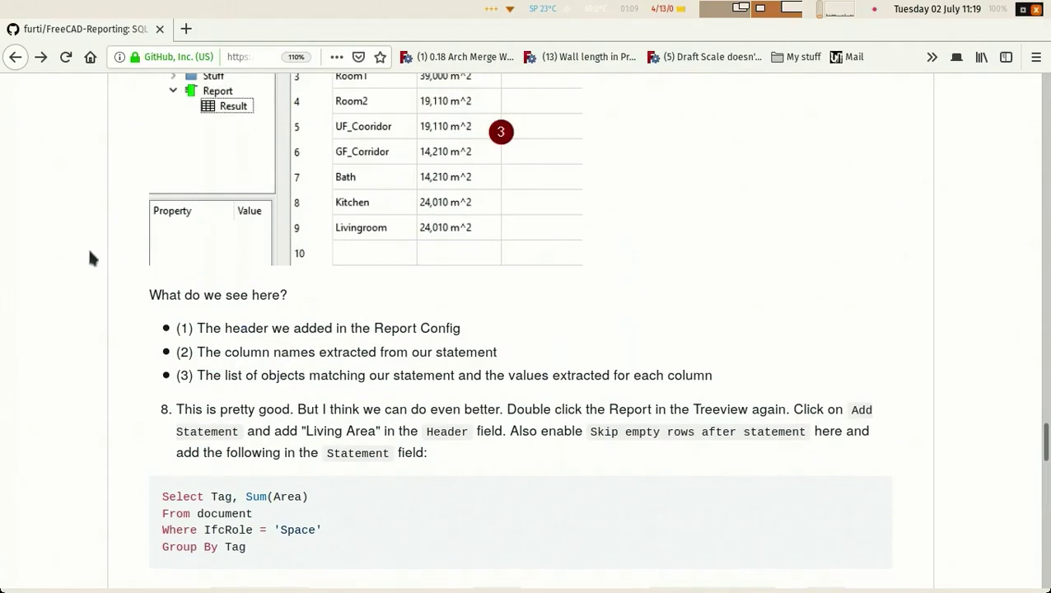
scroll(88, 246, up, 10)
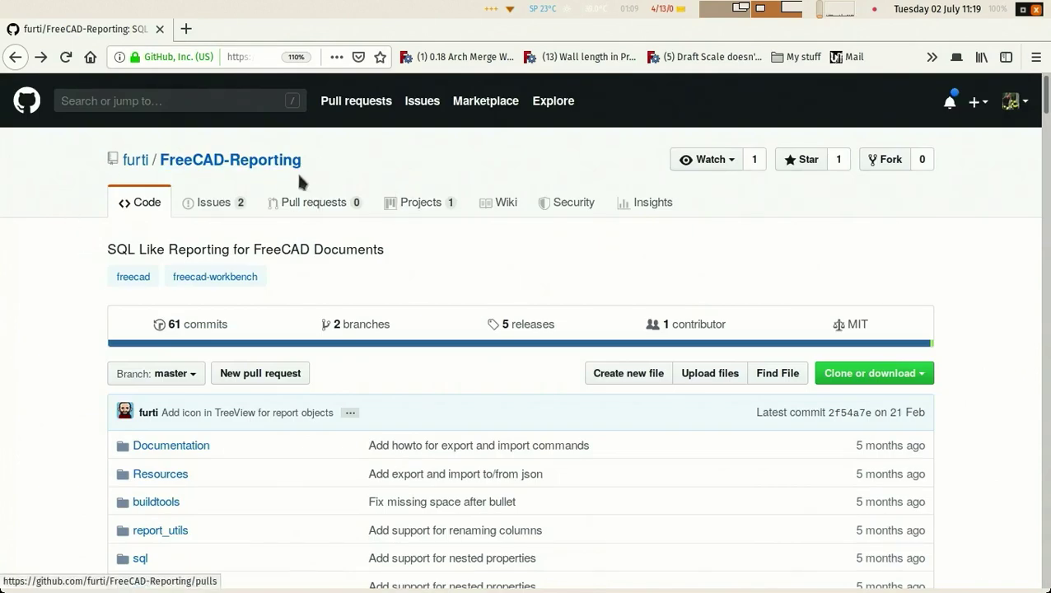
scroll(60, 257, down, 10)
scroll(68, 262, down, 10)
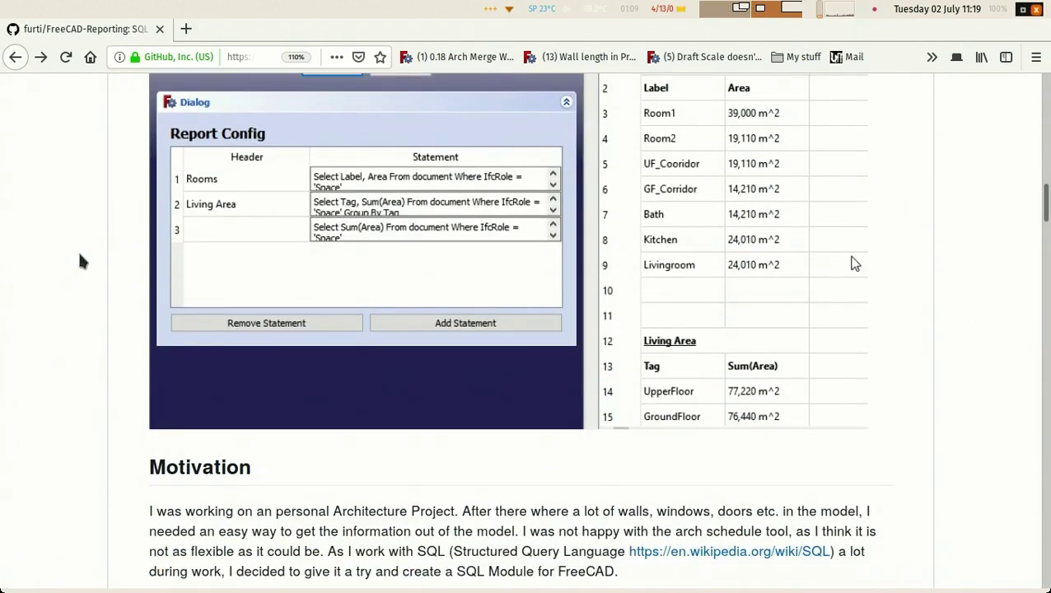
scroll(116, 235, down, 8)
scroll(100, 235, down, 3)
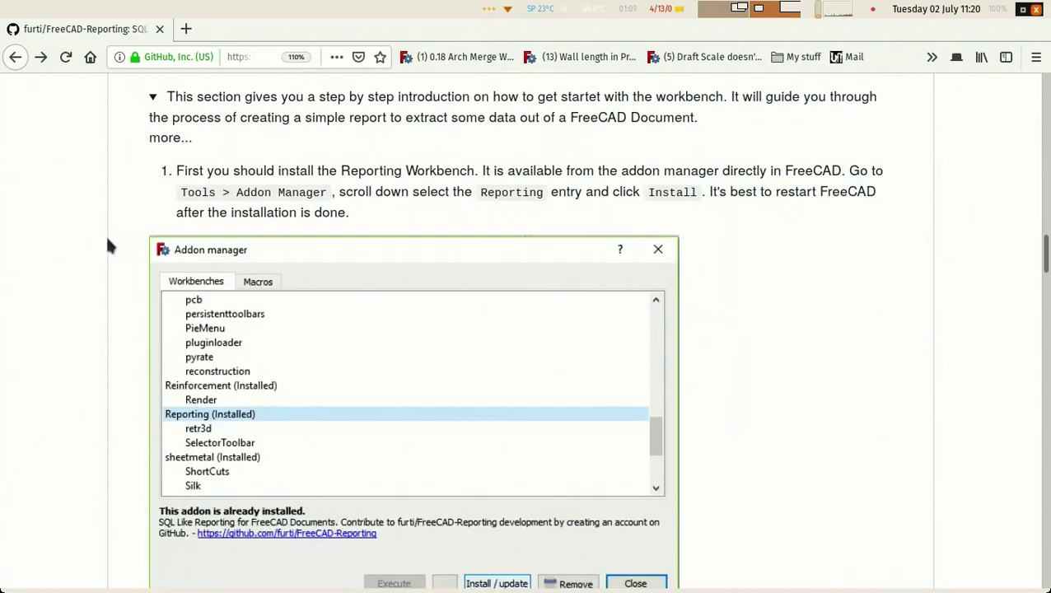
scroll(87, 225, up, 1)
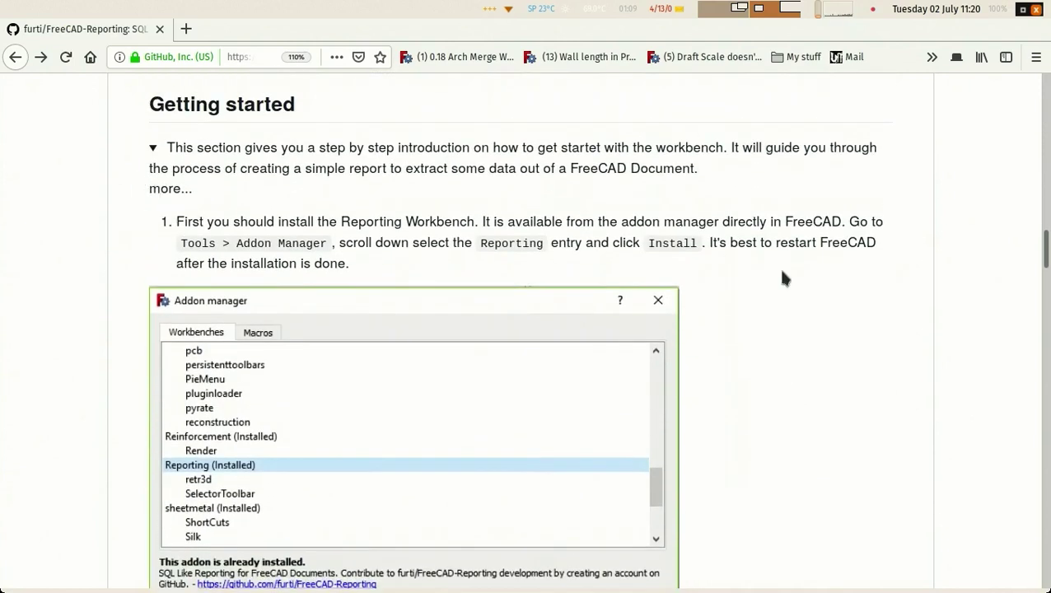
scroll(127, 239, down, 10)
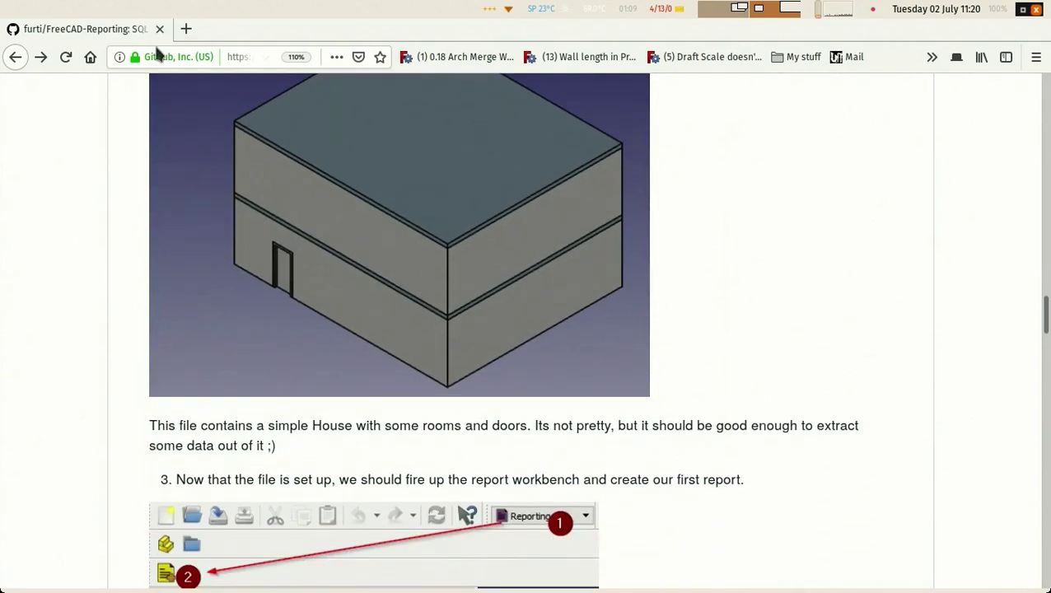
scroll(80, 240, down, 3)
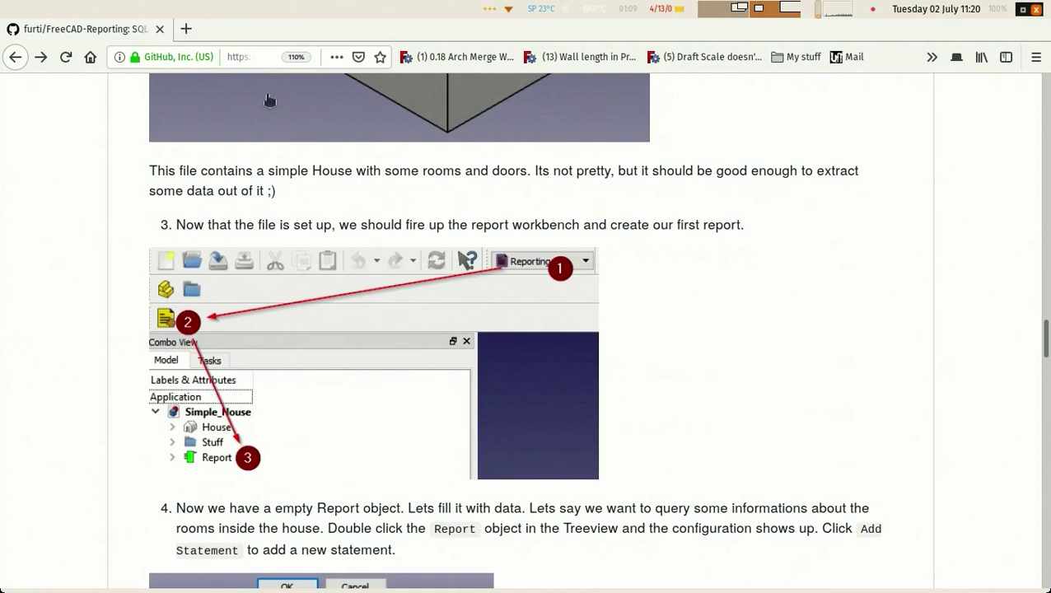
- Write the Vertical walls statement Select Label,VerticalArea From document Where IfcType='Wall' and apply it
key(alt+Tab)
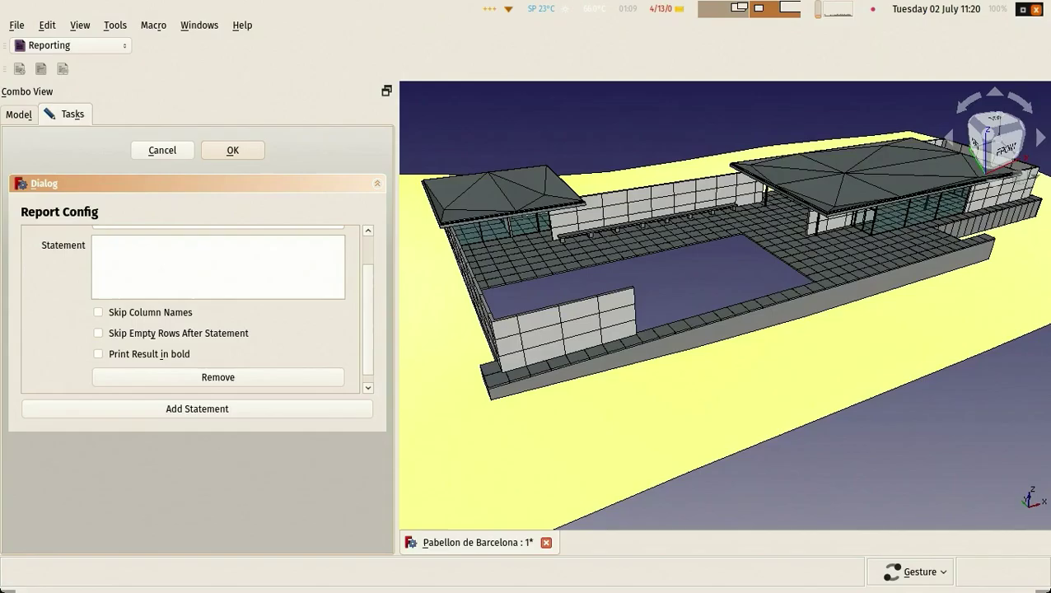
click(109, 26)
click(343, 89)
scroll(218, 311, up, 1)
click(153, 262)
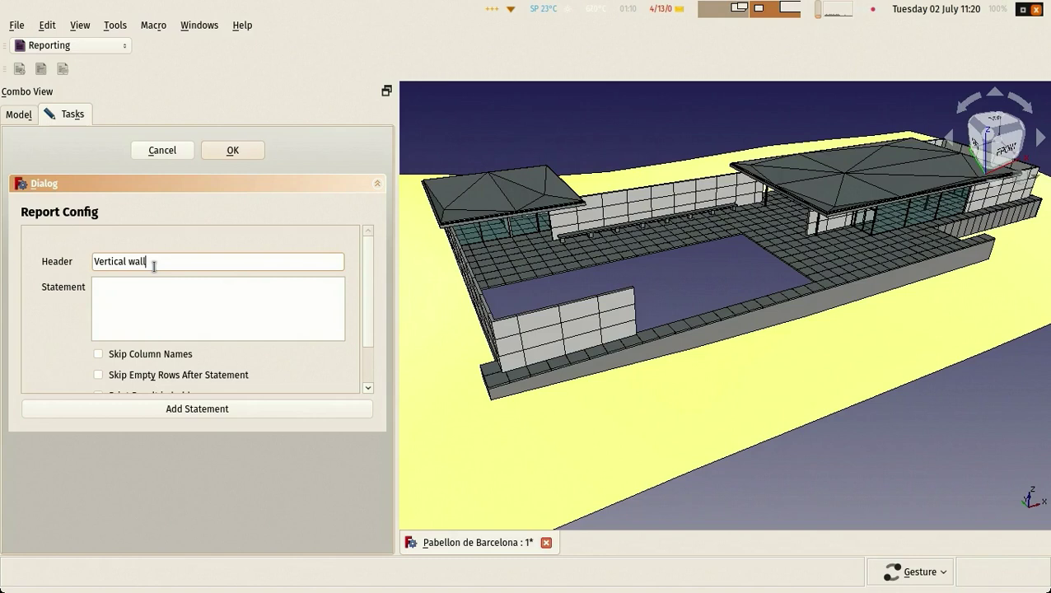
click(145, 302)
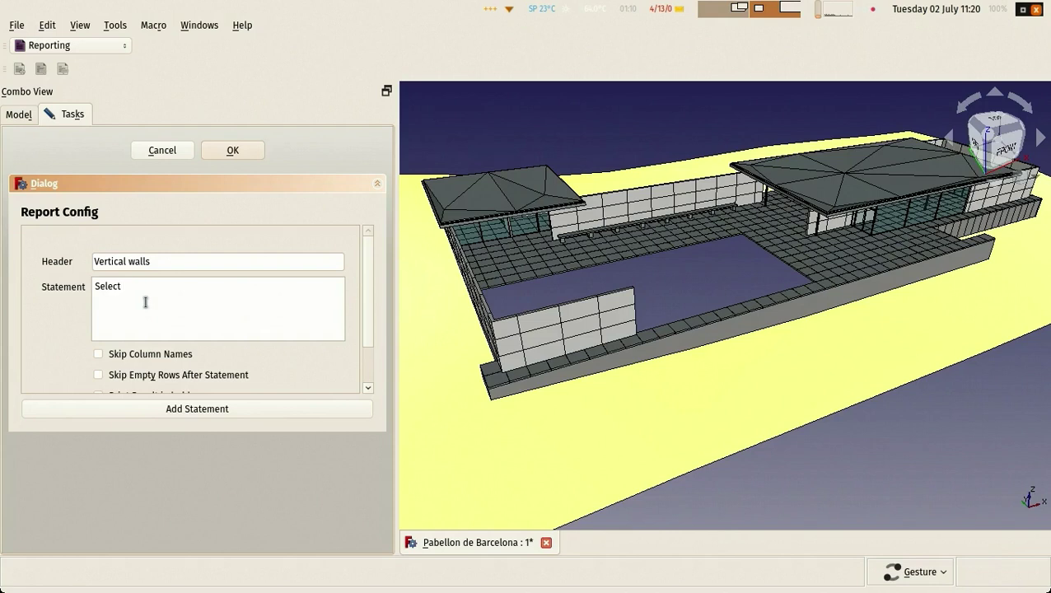
text(Select Label,VerticalArea)
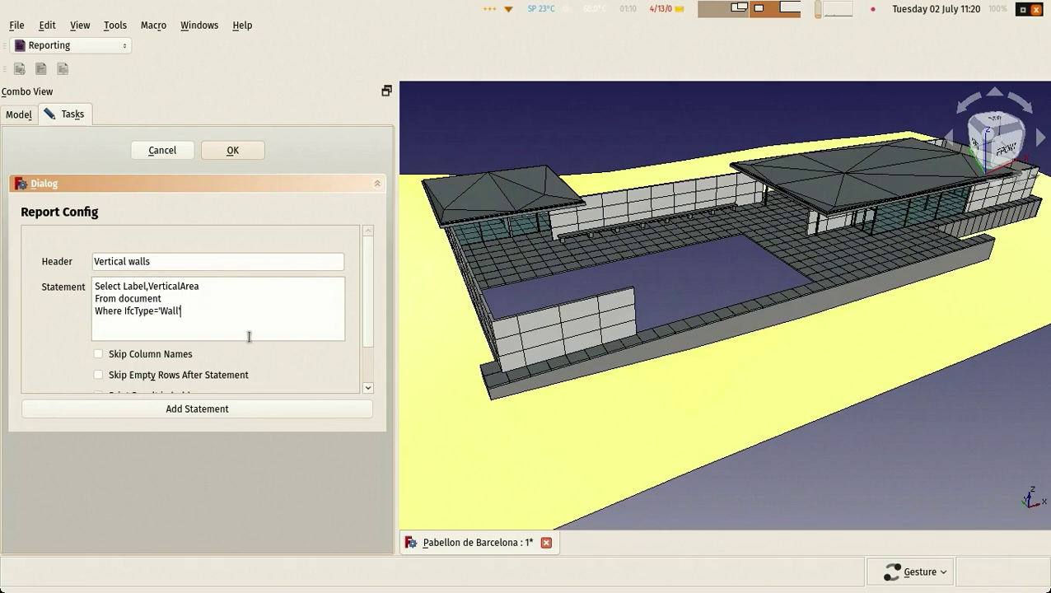
scroll(251, 329, down, 1)
click(231, 152)
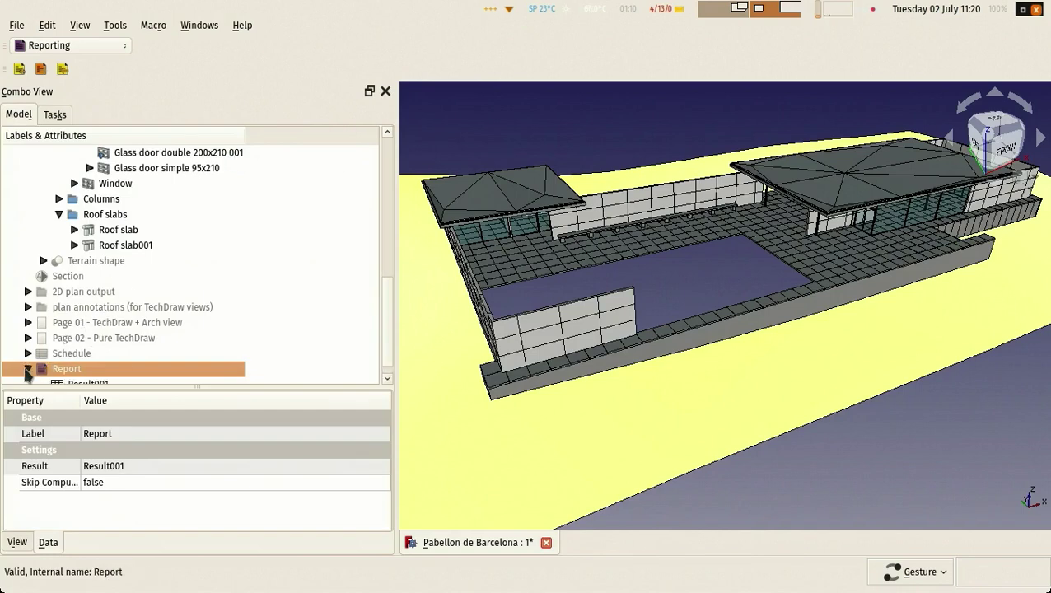
- Open Result001 under the Report and widen column B to show the full VerticalArea values
click(28, 369)
click(84, 370)
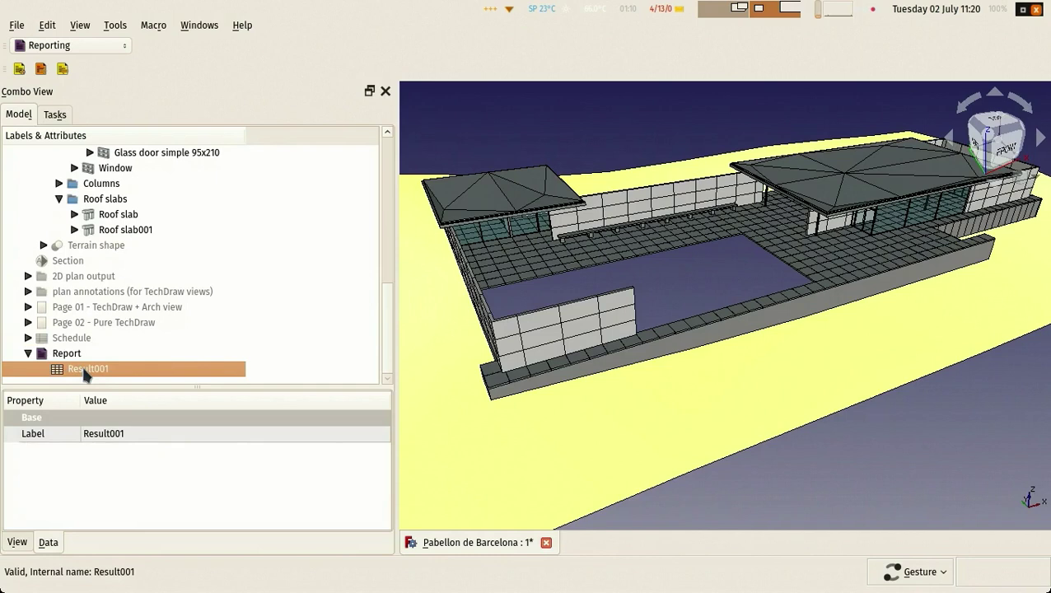
double_click(84, 369)
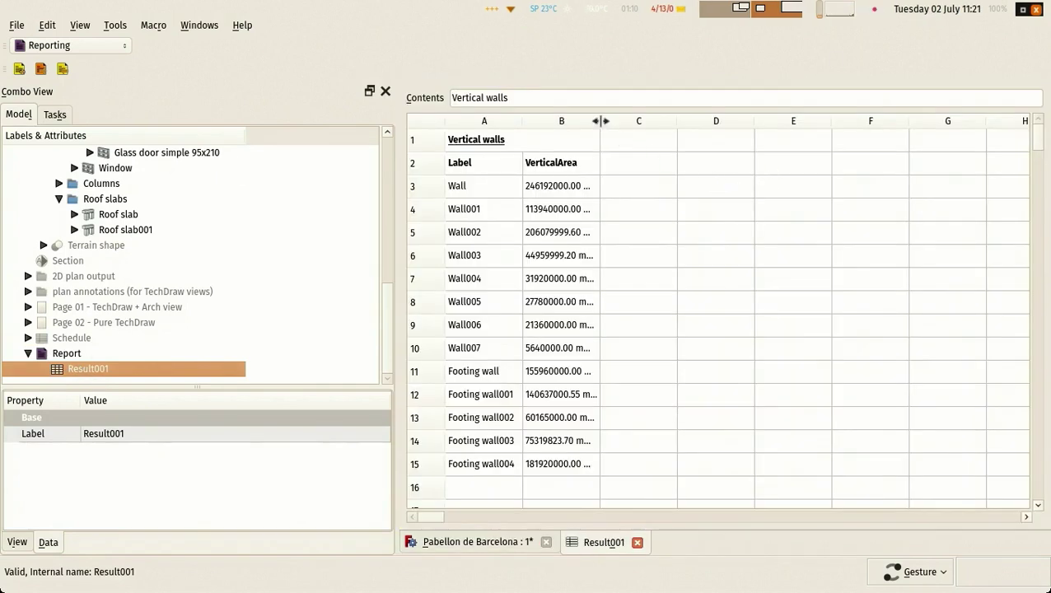
drag(601, 120, 657, 131)
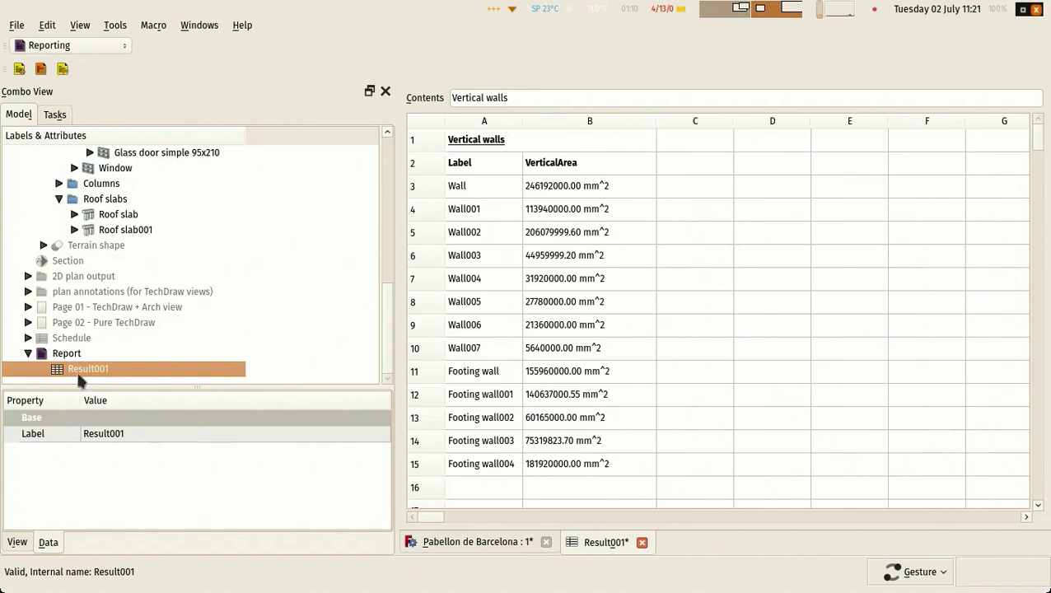
- Add a second report statement headed 'Total vertical walls area'
double_click(64, 355)
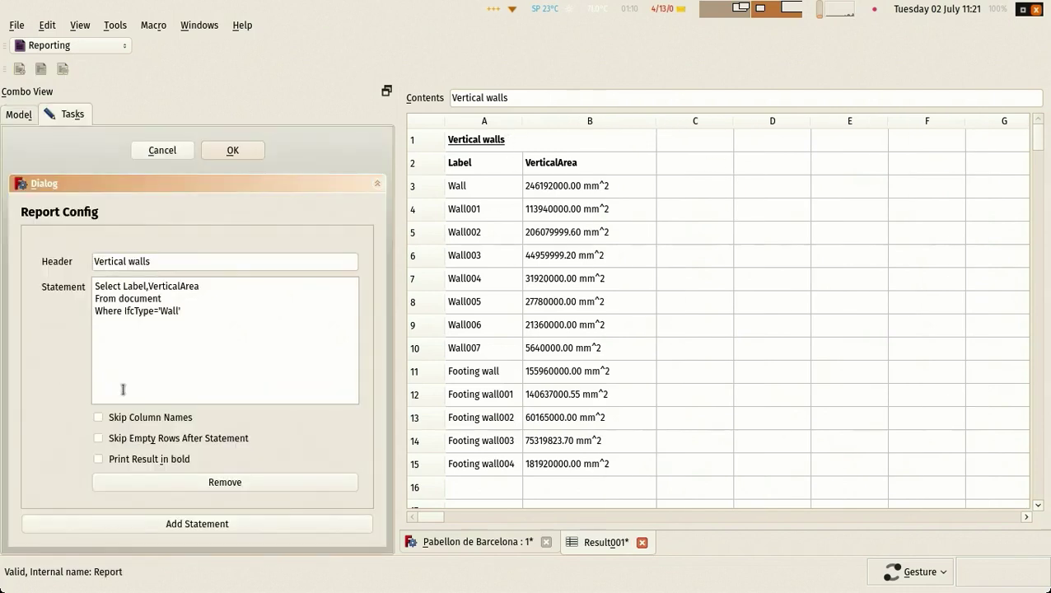
click(202, 525)
scroll(204, 297, down, 2)
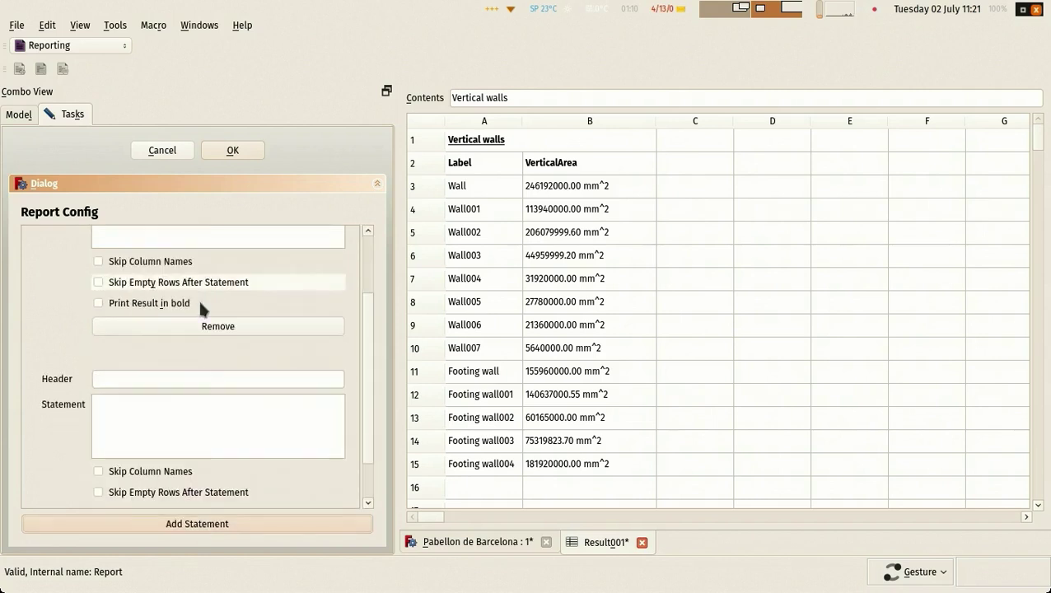
click(136, 380)
scroll(192, 398, up, 1)
text(Total vertical walls area)
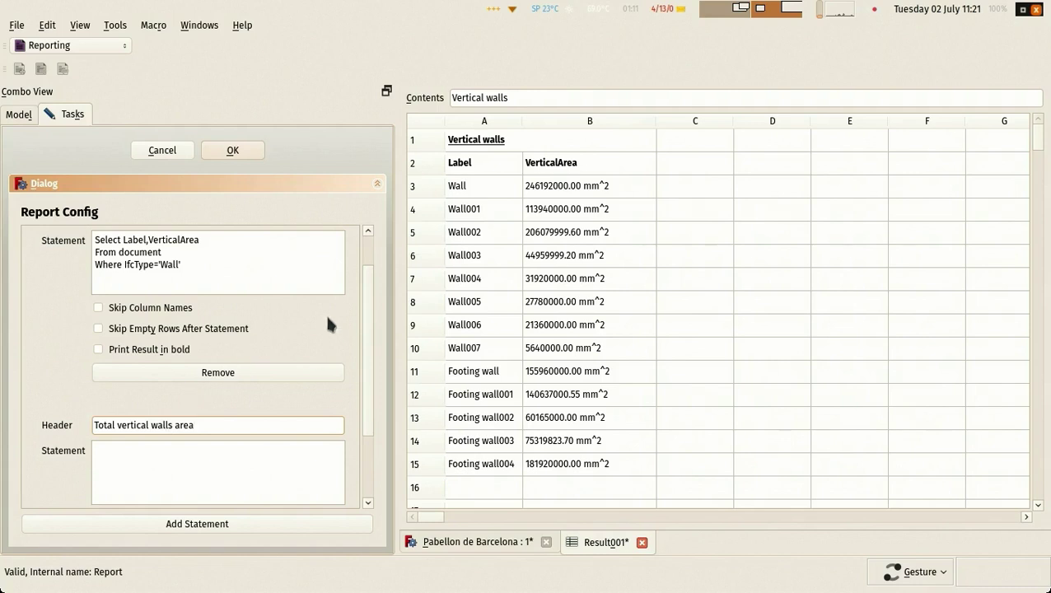
- Rename the first header to 'Vertical walls area' and enter the Select Sum(VerticalArea) From document query
scroll(192, 398, up, 1)
click(176, 259)
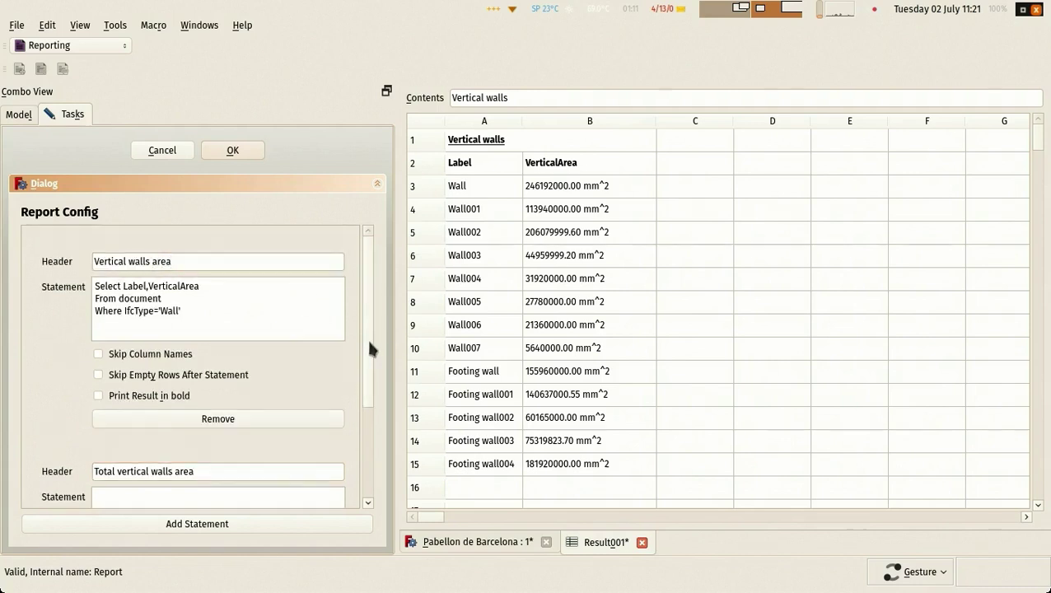
scroll(370, 355, down, 3)
scroll(178, 355, up, 1)
click(159, 405)
text(Select Sum(Vertical)
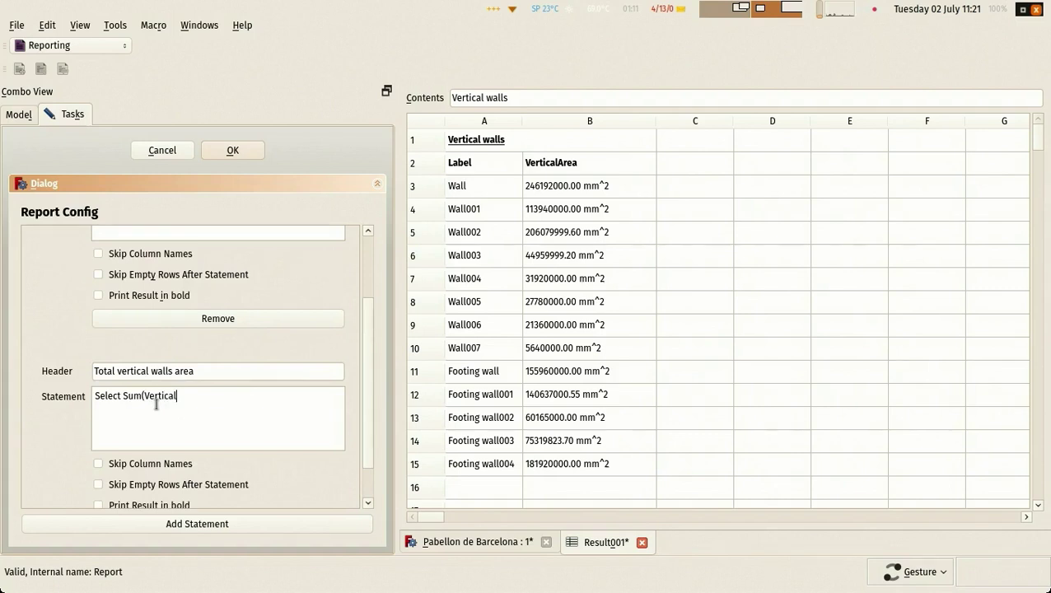
text(Area) )
text(From document )
text(Where IfcType='Wall)
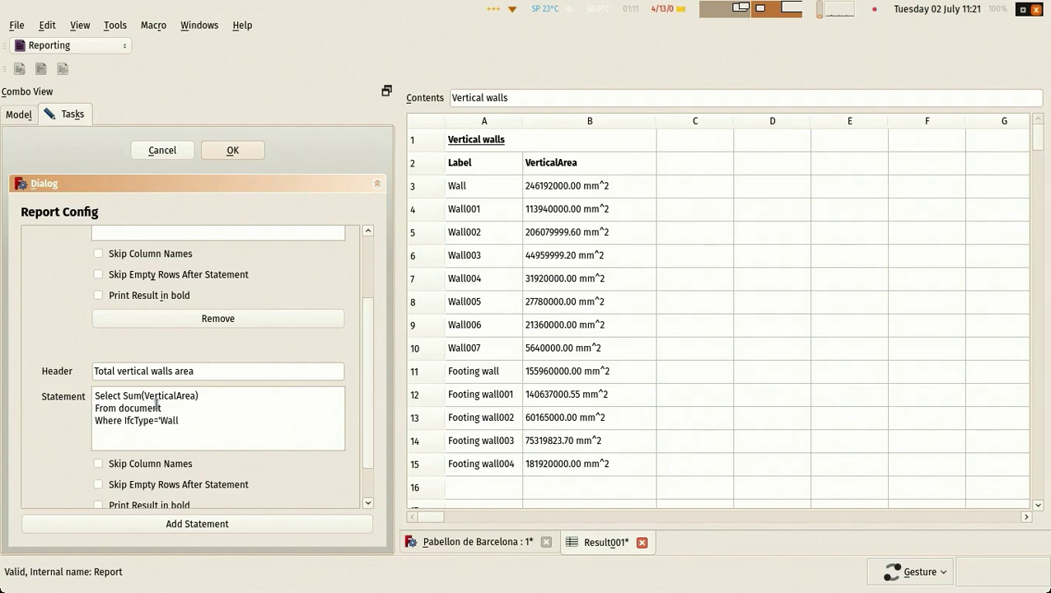
- Print the total in bold, apply the report, and widen column A of Result001
scroll(157, 403, down, 1)
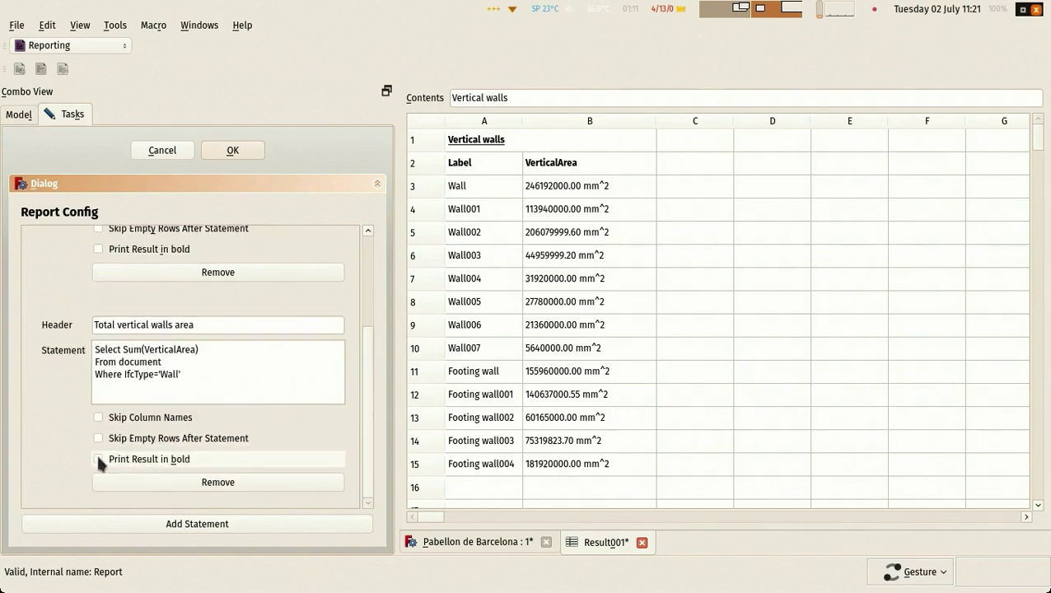
click(98, 459)
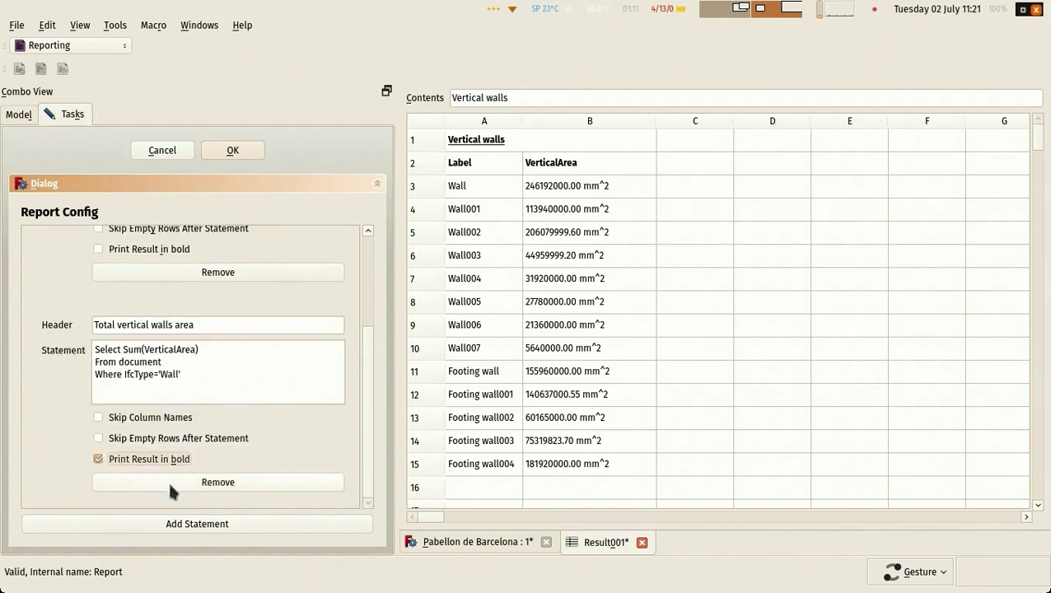
click(229, 151)
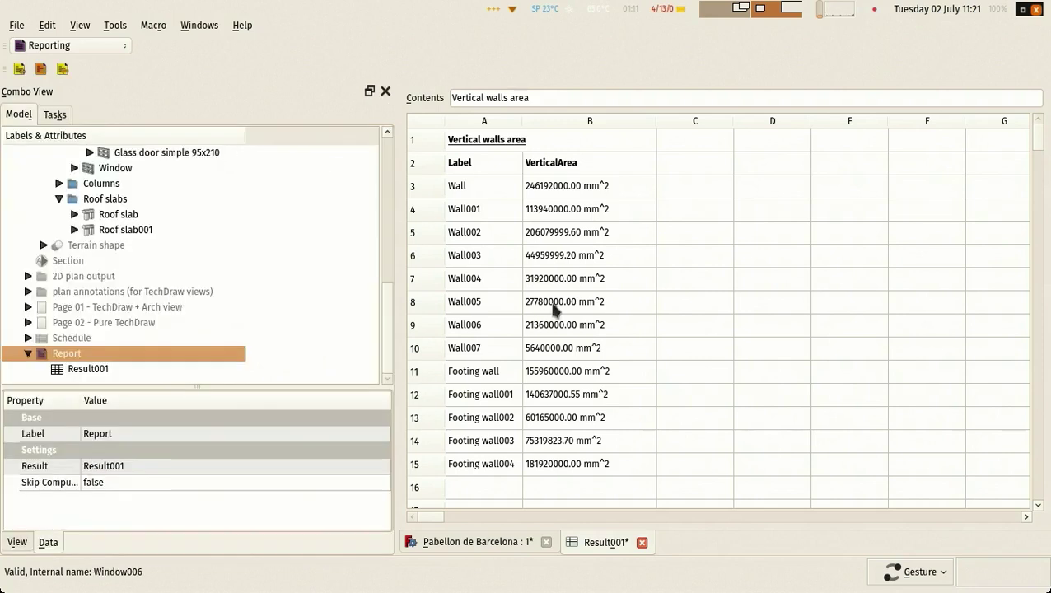
scroll(565, 305, down, 3)
drag(523, 117, 568, 121)
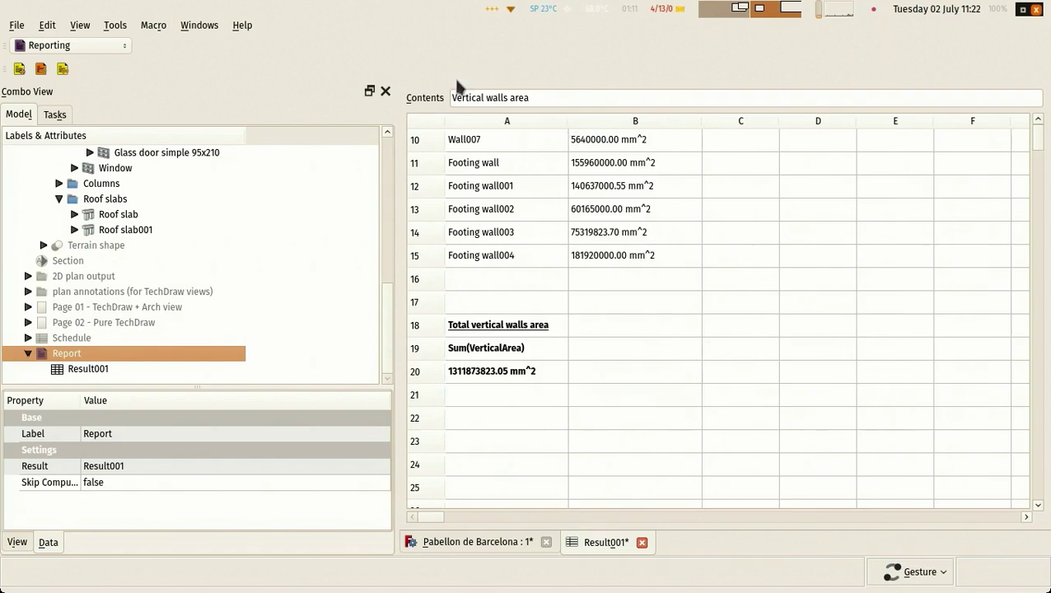
scroll(669, 265, up, 3)
scroll(669, 265, down, 4)
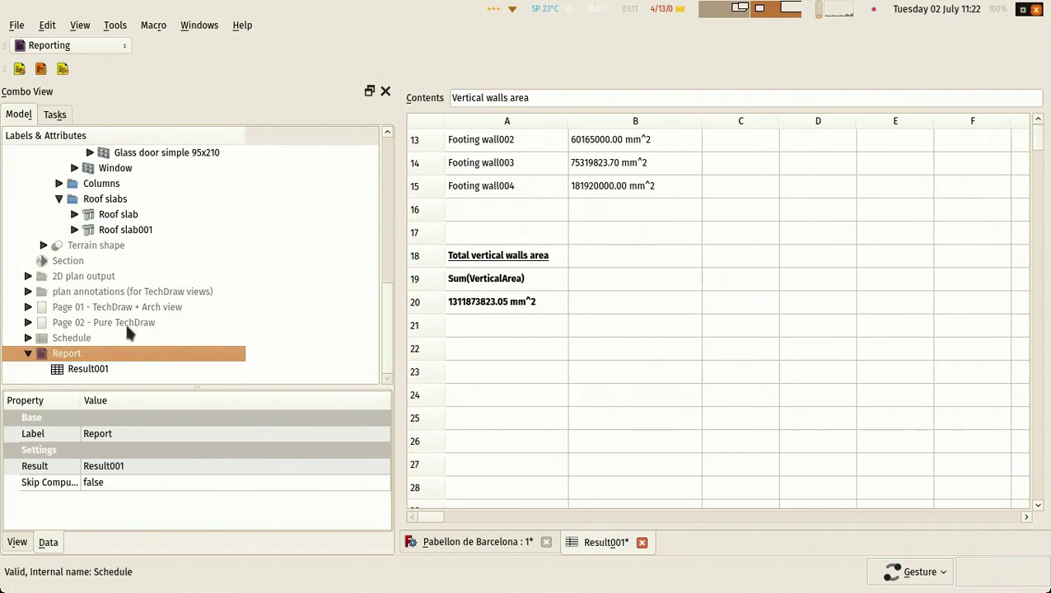
- Add a third report statement headed 'Windows area'
double_click(71, 354)
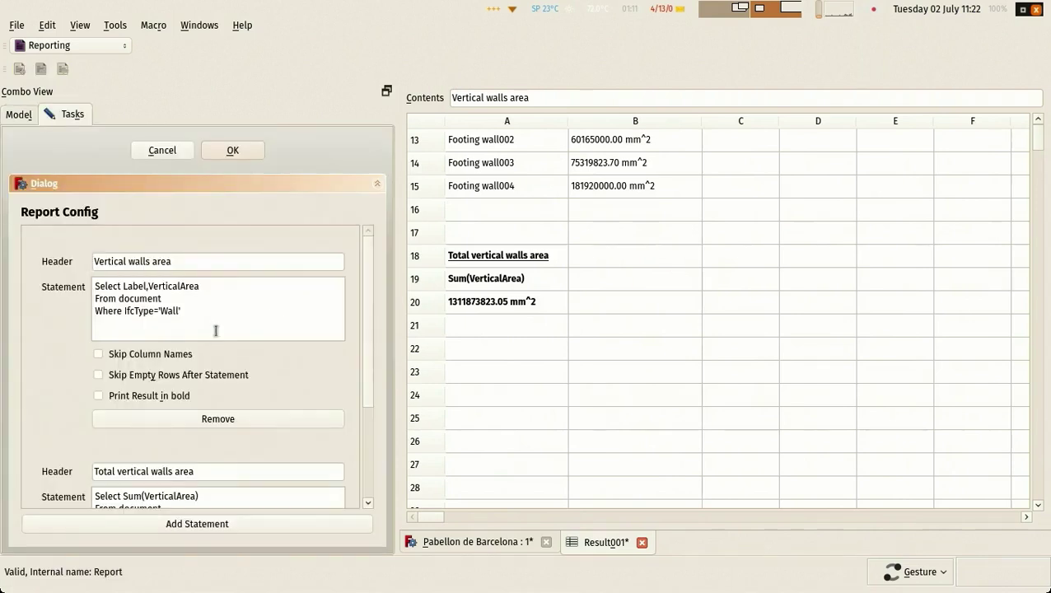
drag(368, 320, 389, 432)
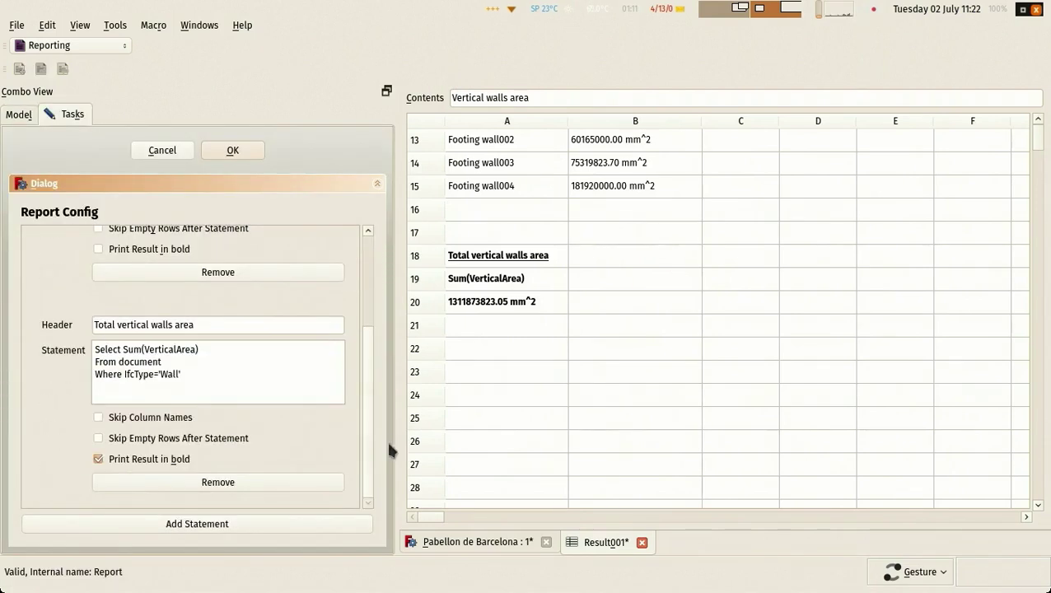
click(223, 525)
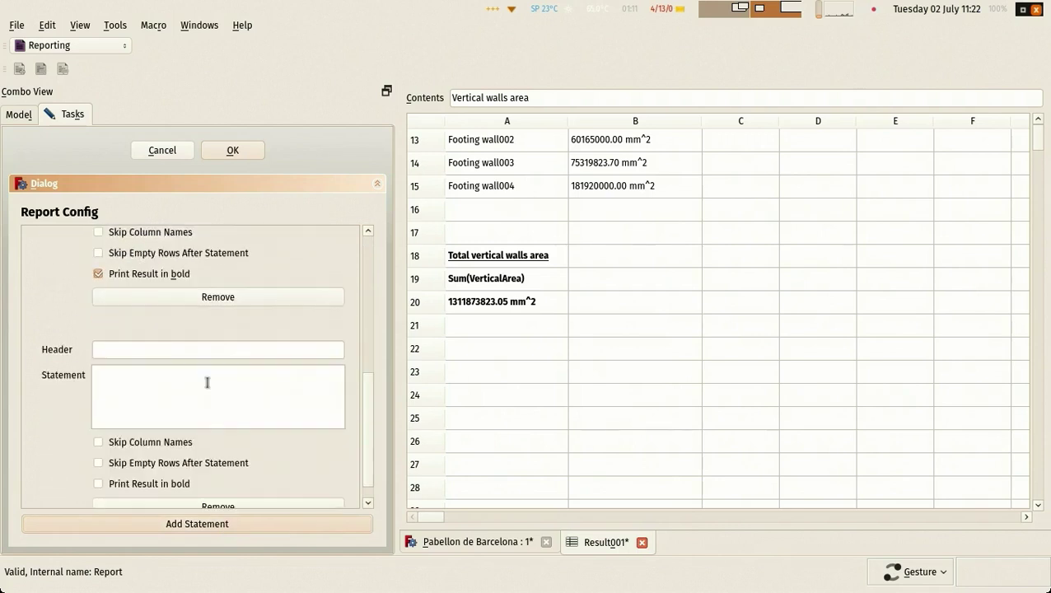
click(133, 348)
text(Windows area)
- Give it the query Select Label,Area From document Where IfcType='Window' and add a blank fourth statement
click(126, 387)
text(Select)
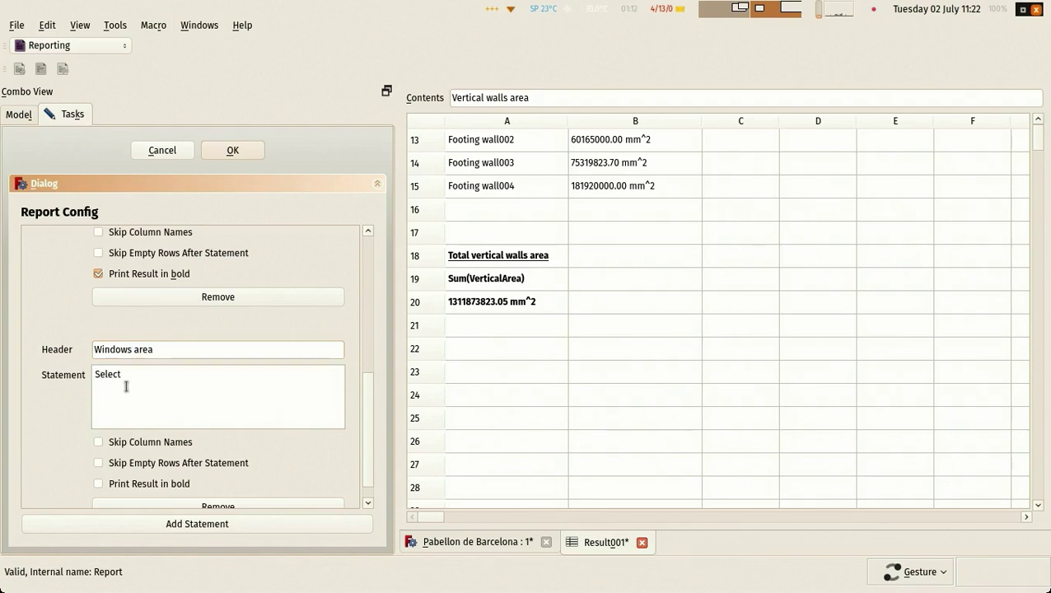
text( Label)
text(,Area)
text( From document)
key(Return)
text(Where IfcType)
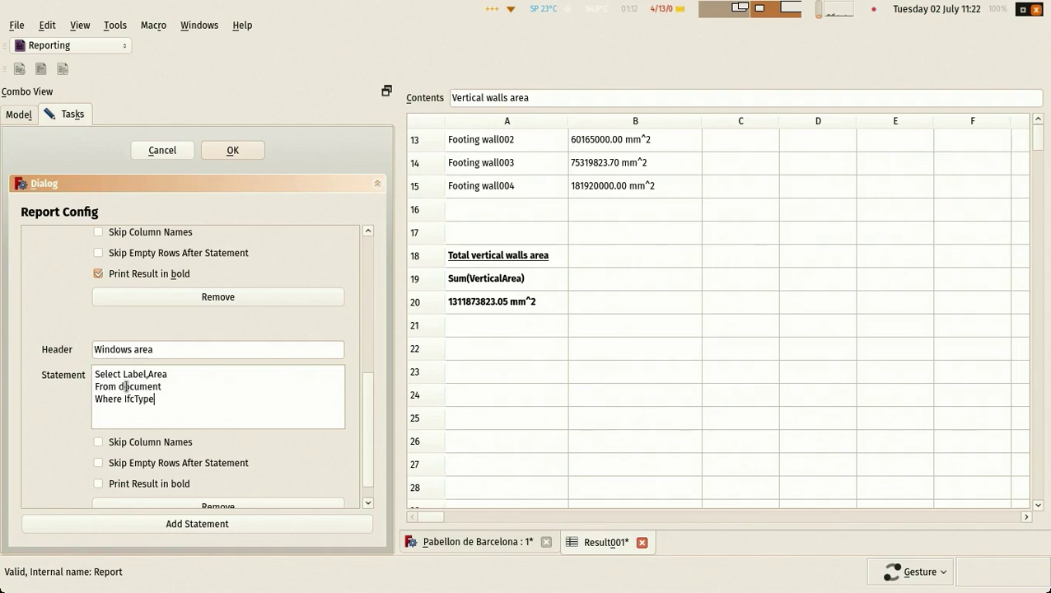
text(='Window)
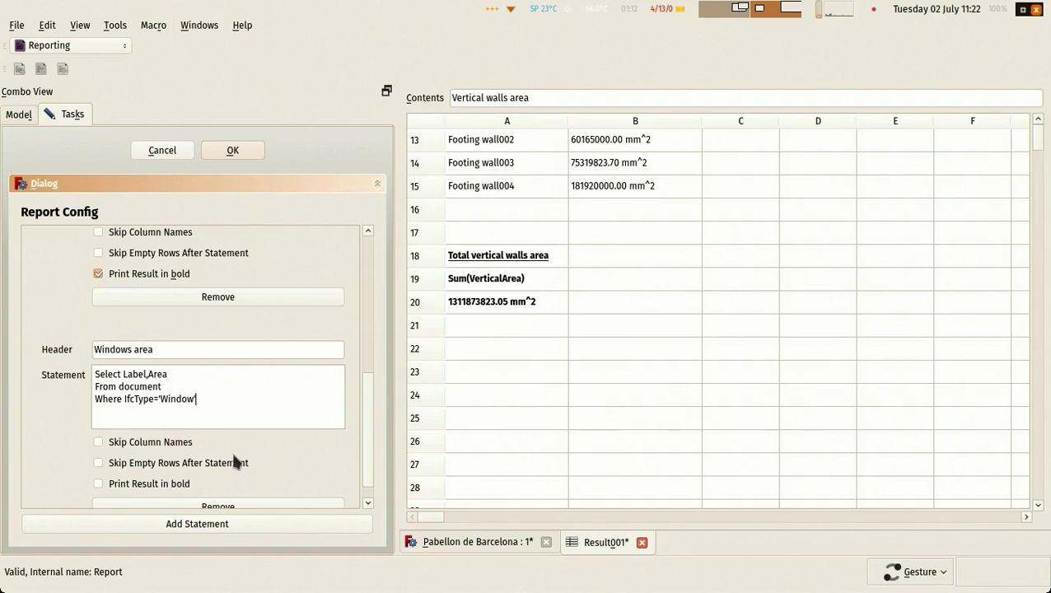
scroll(234, 461, down, 1)
click(200, 522)
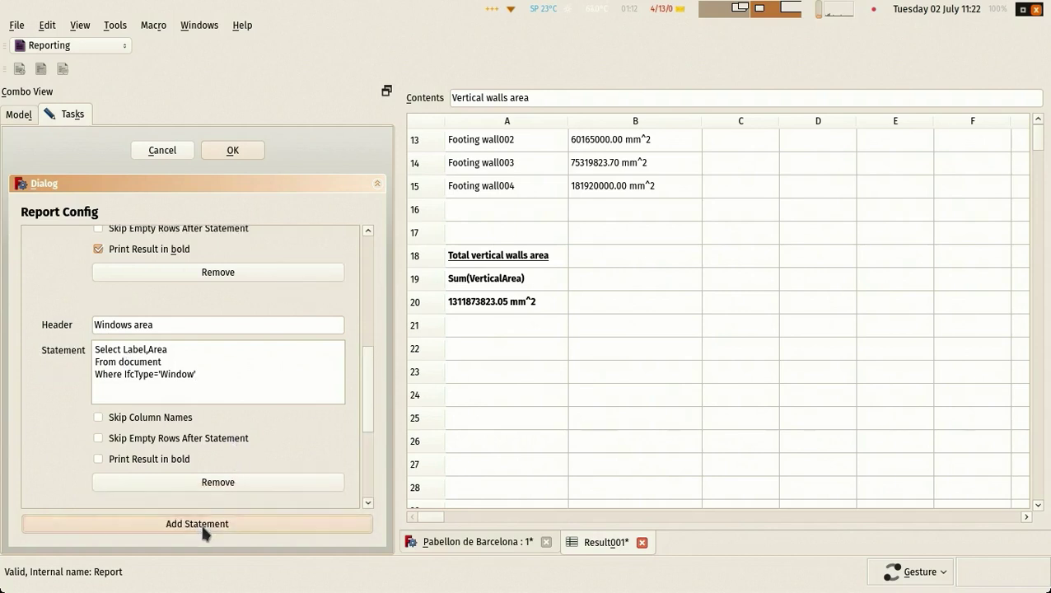
scroll(166, 466, down, 2)
- Head the fourth statement 'Total window area', correcting the typed 'windows'
click(141, 495)
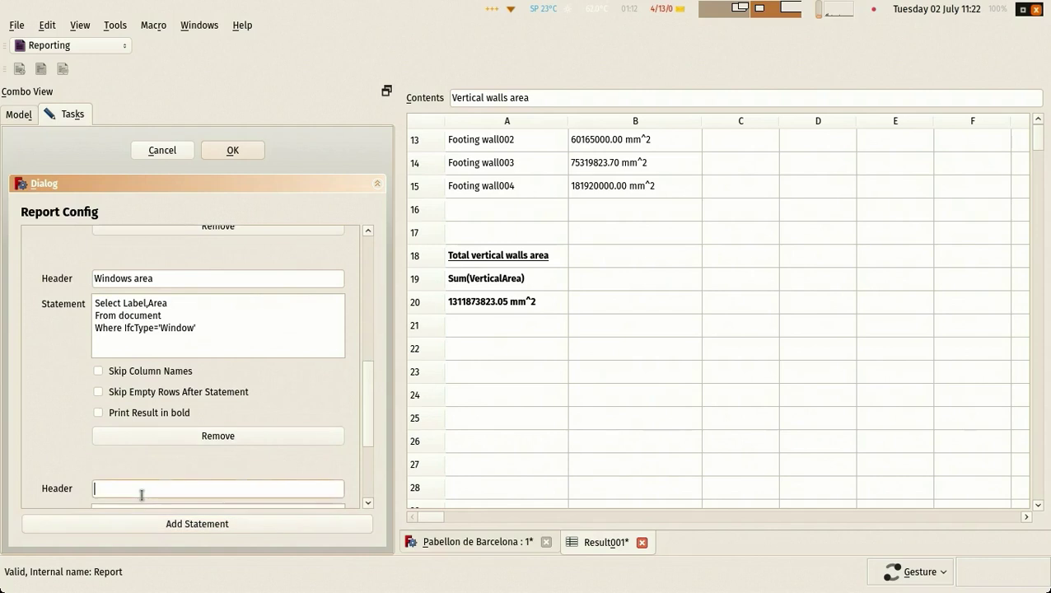
text(Total windows area)
scroll(33, 370, down, 4)
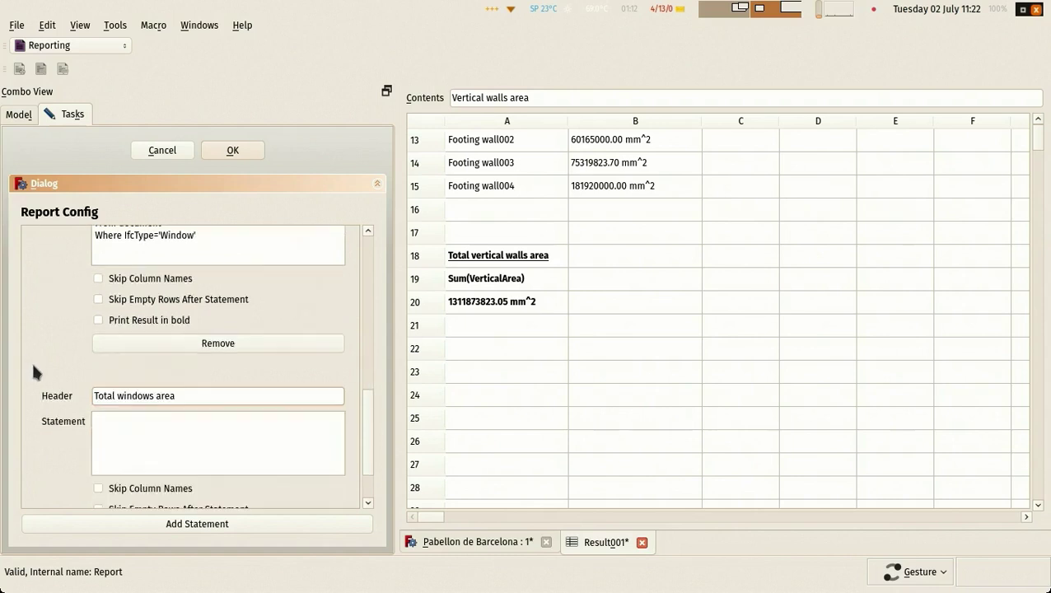
click(153, 397)
key(BackSpace)
scroll(91, 375, up, 4)
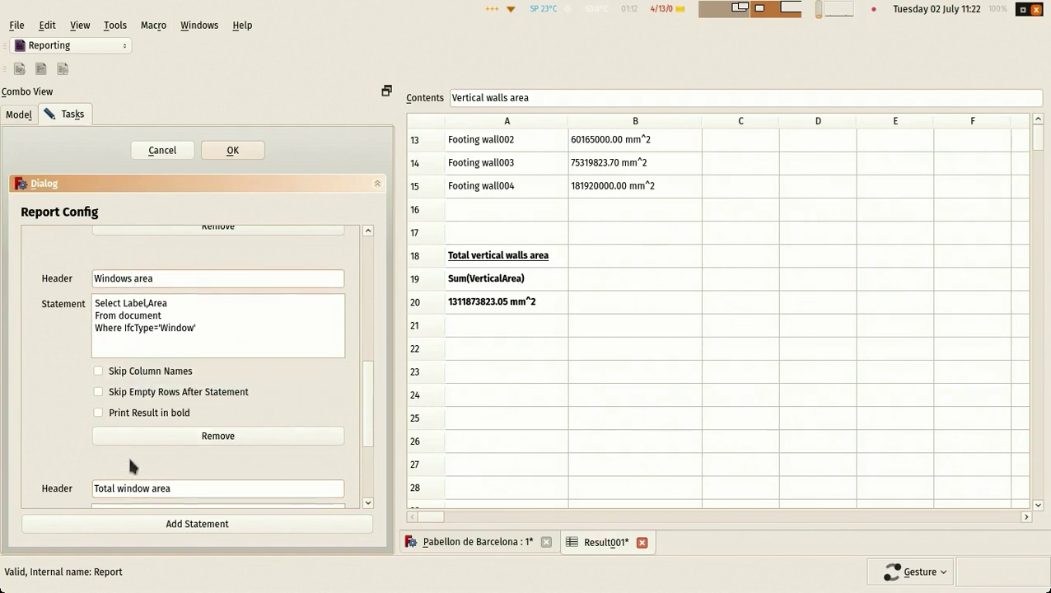
- Write its query as Select Sum(Area) From document Where IfcType='Window'
scroll(139, 451, down, 4)
click(128, 425)
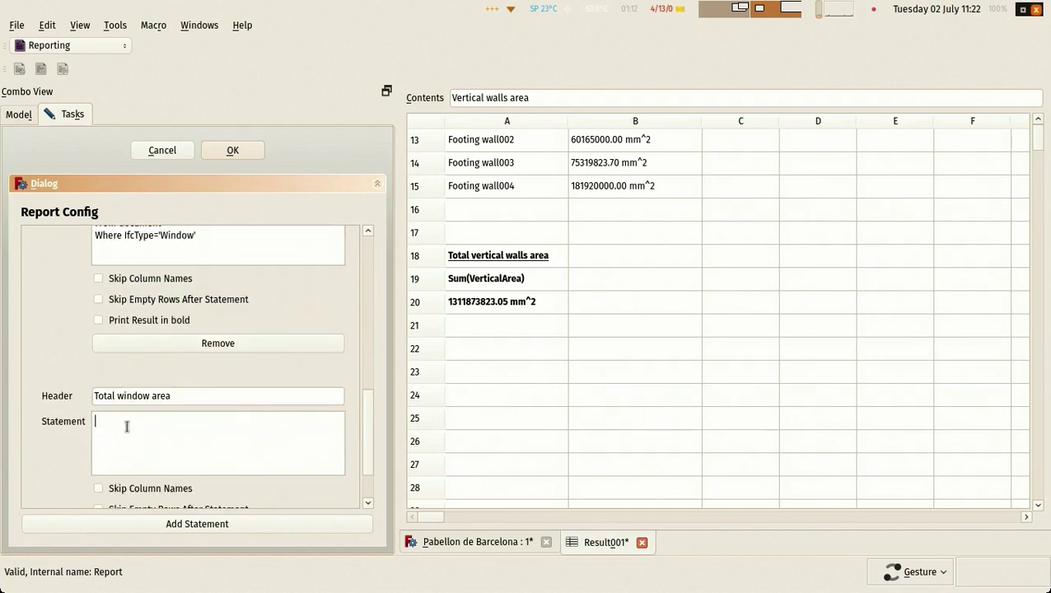
text(Select Sum(Area)
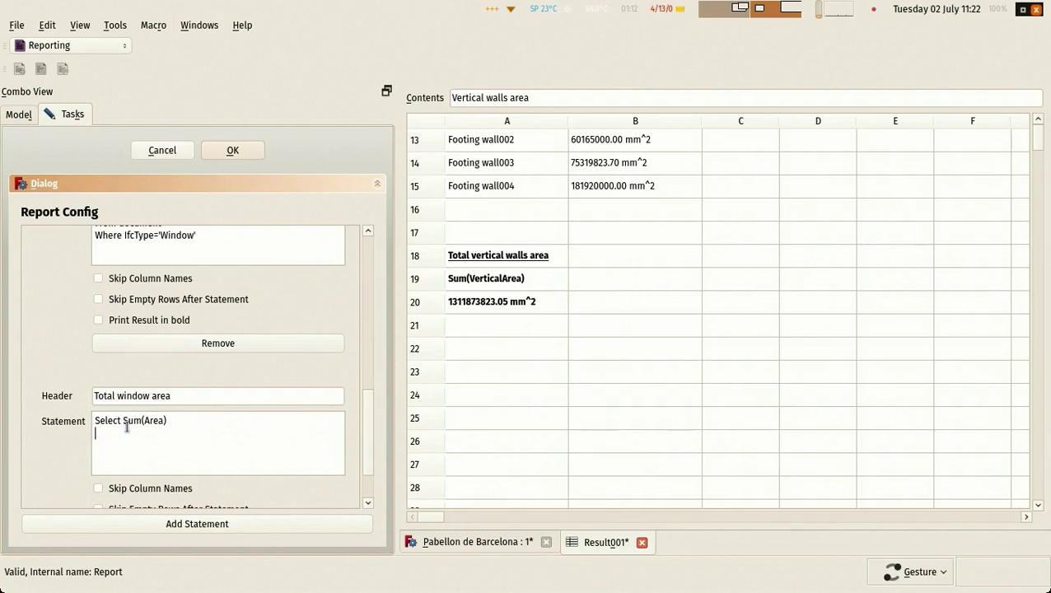
text())
key(Return)
text(From document)
key(Return)
text(Where)
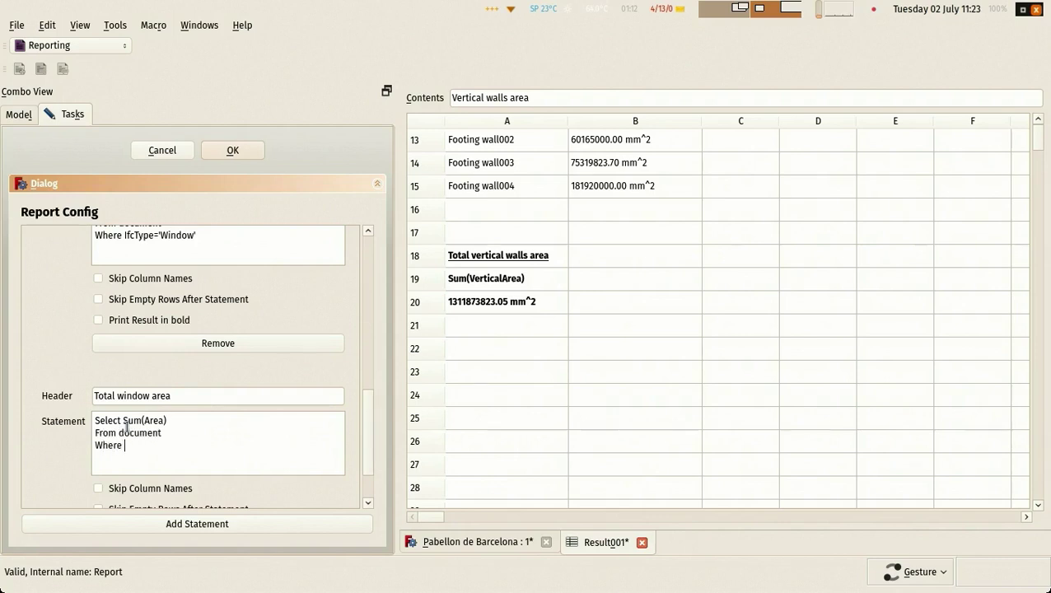
text( IfcType='Window)
- Confirm the report settings, select Result001, and switch to the Spreadsheet workbench
click(231, 150)
scroll(759, 266, down, 16)
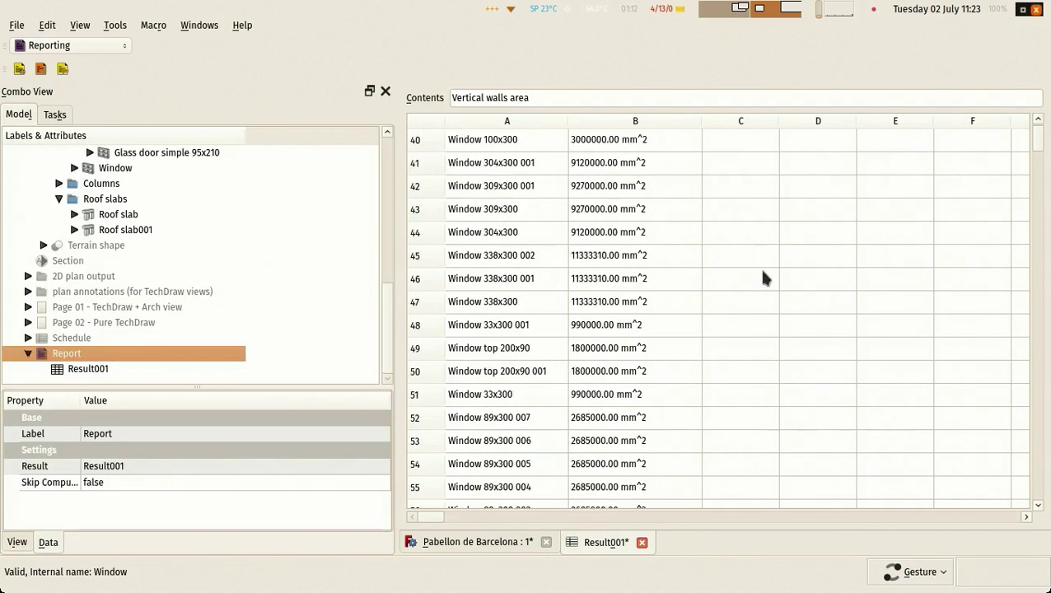
scroll(762, 278, up, 20)
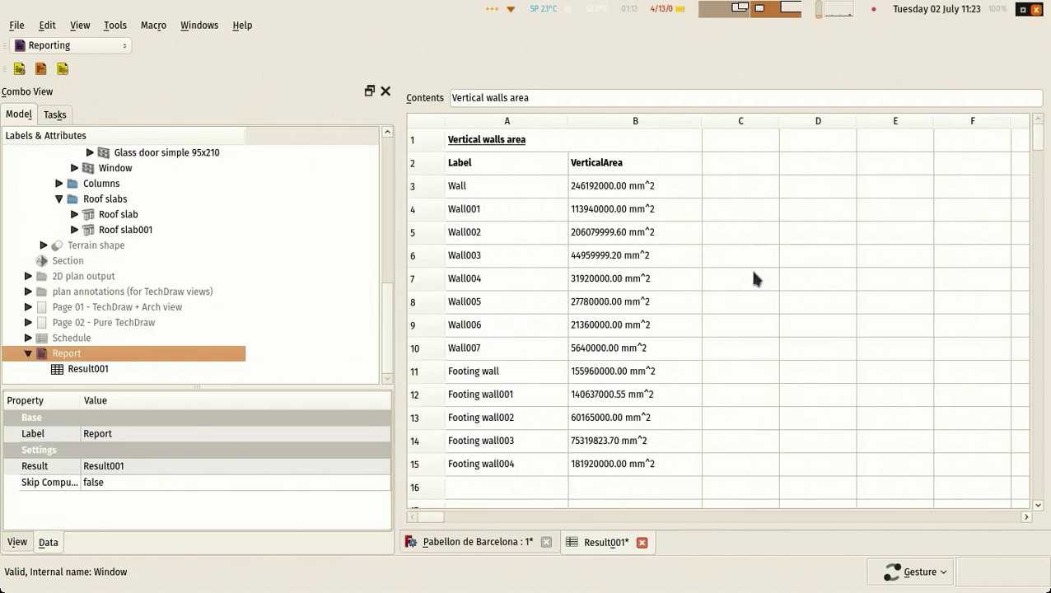
click(88, 369)
click(106, 44)
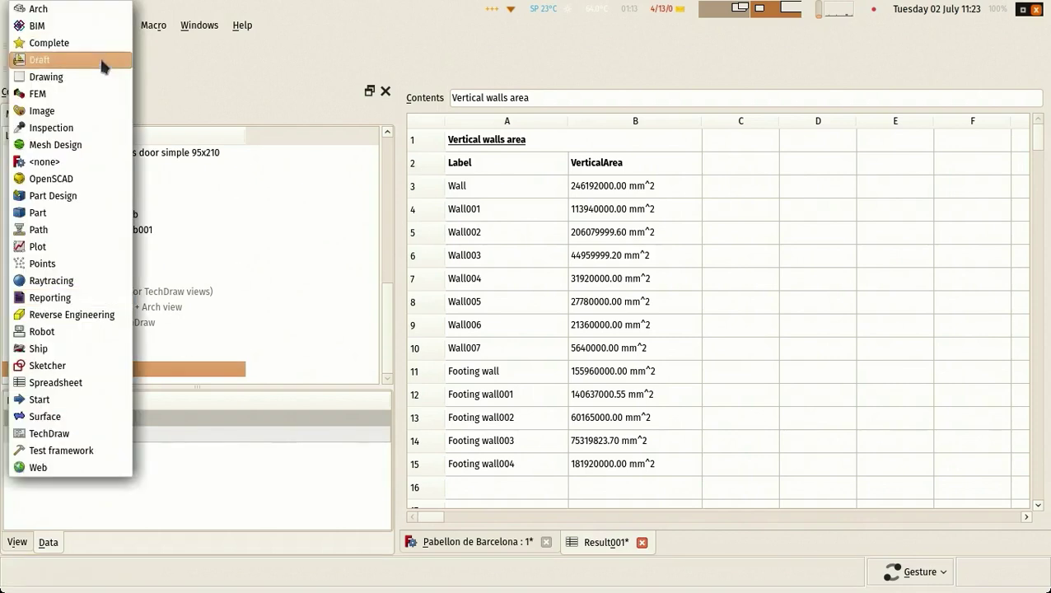
click(94, 383)
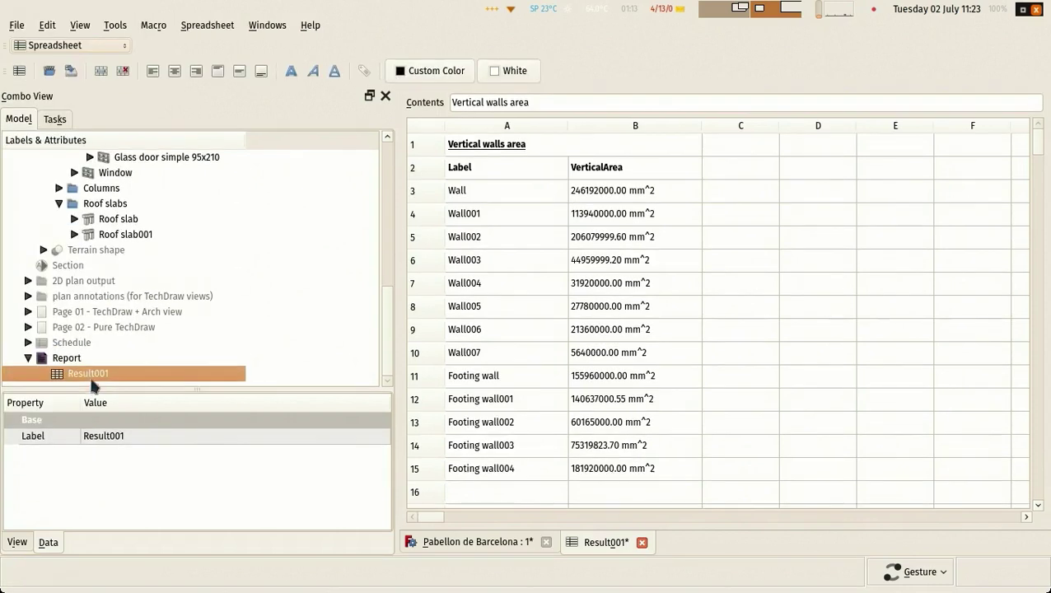
- Export Result001 to CSV as 'quantities from reporting.csv'
click(71, 72)
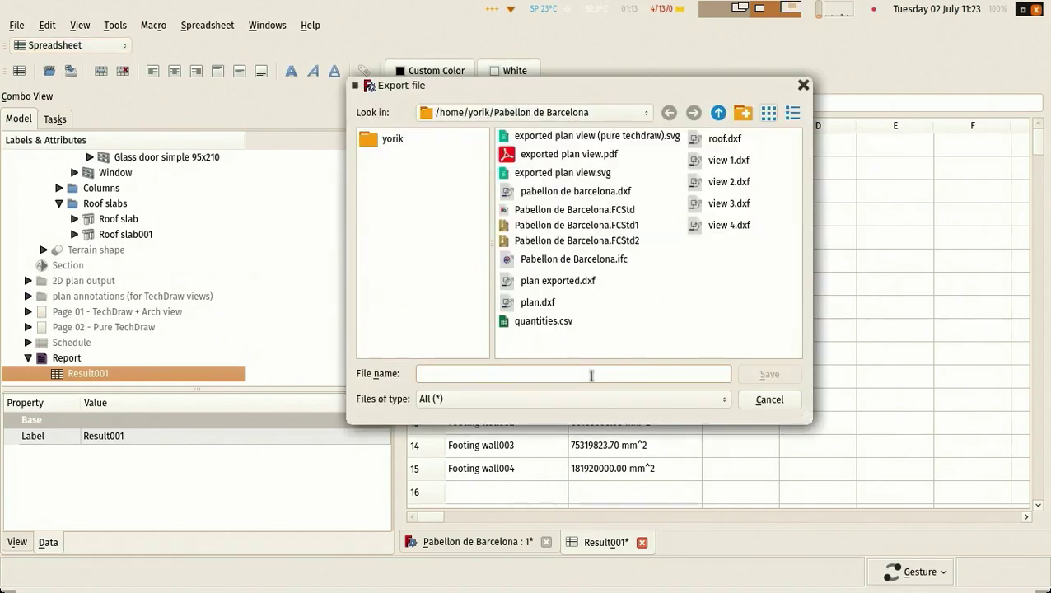
text(quantities)
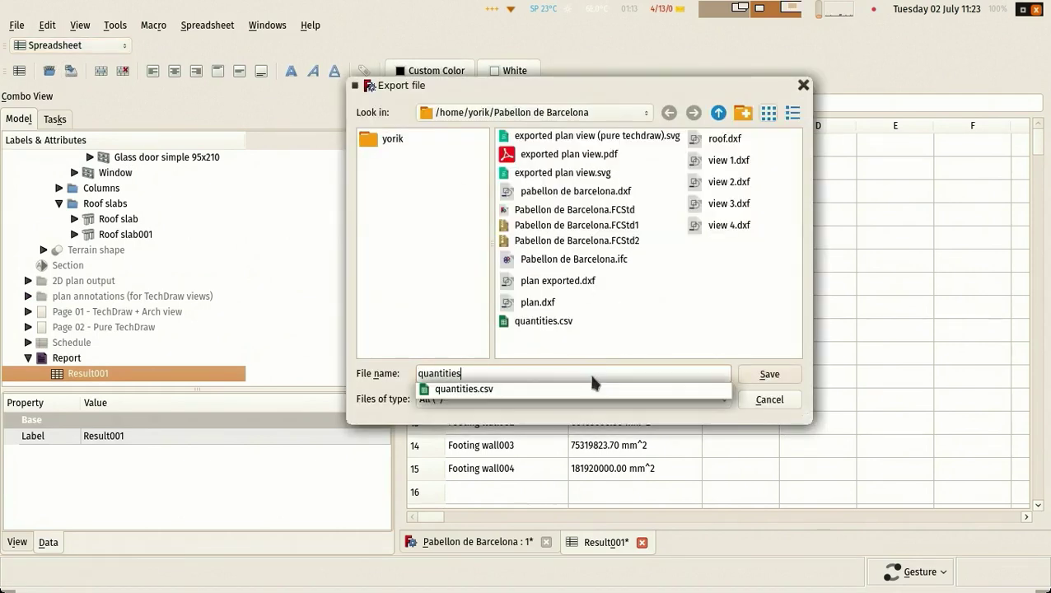
text( from reporting.csv)
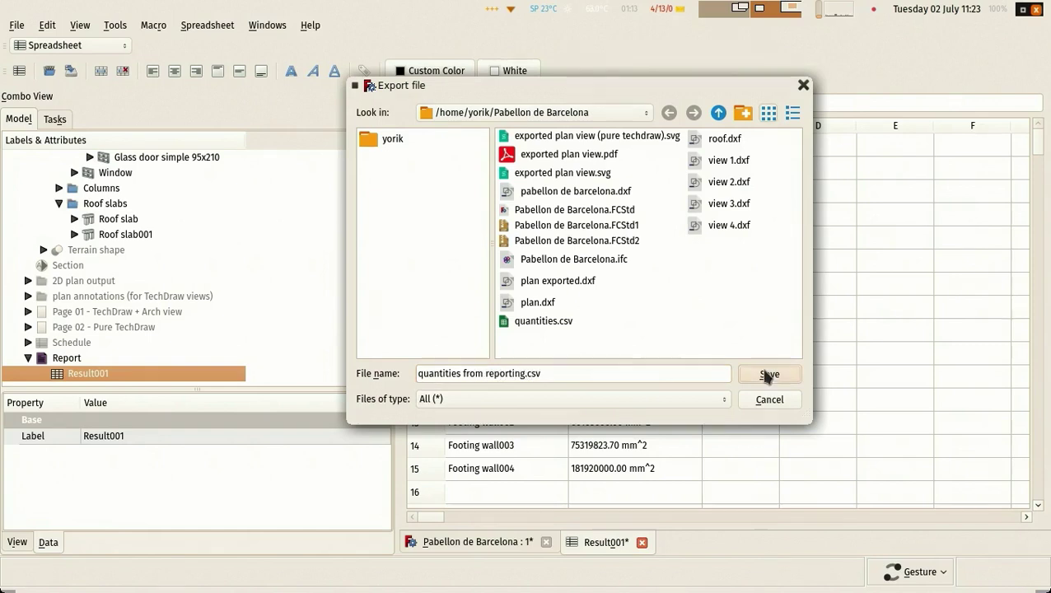
click(763, 373)
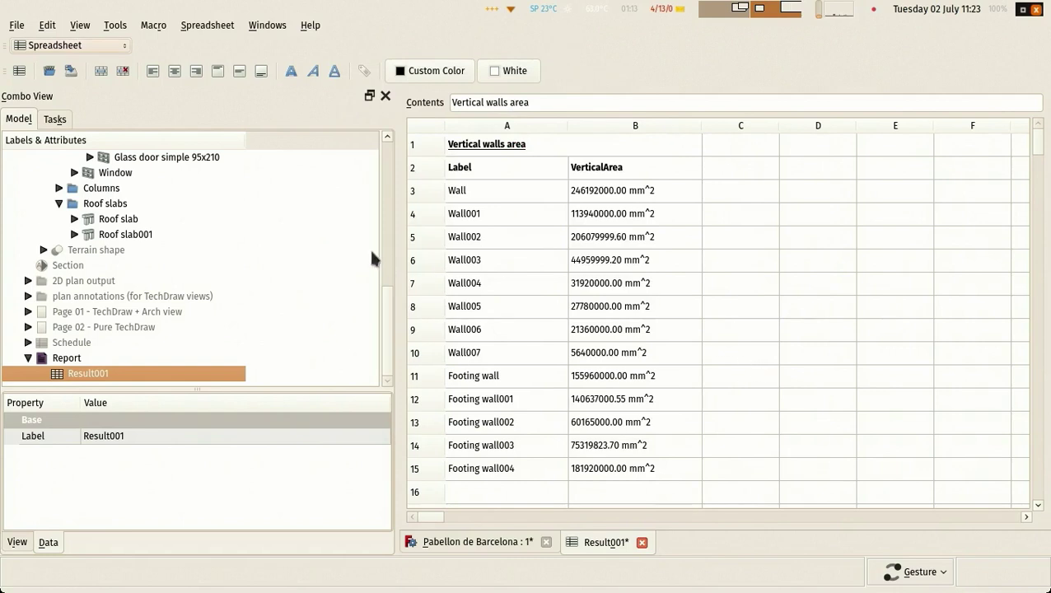
- In Calc, open 'quantities from reporting.csv' from the Pabellon de Barcelona folder with default import settings
key(alt+Tab)
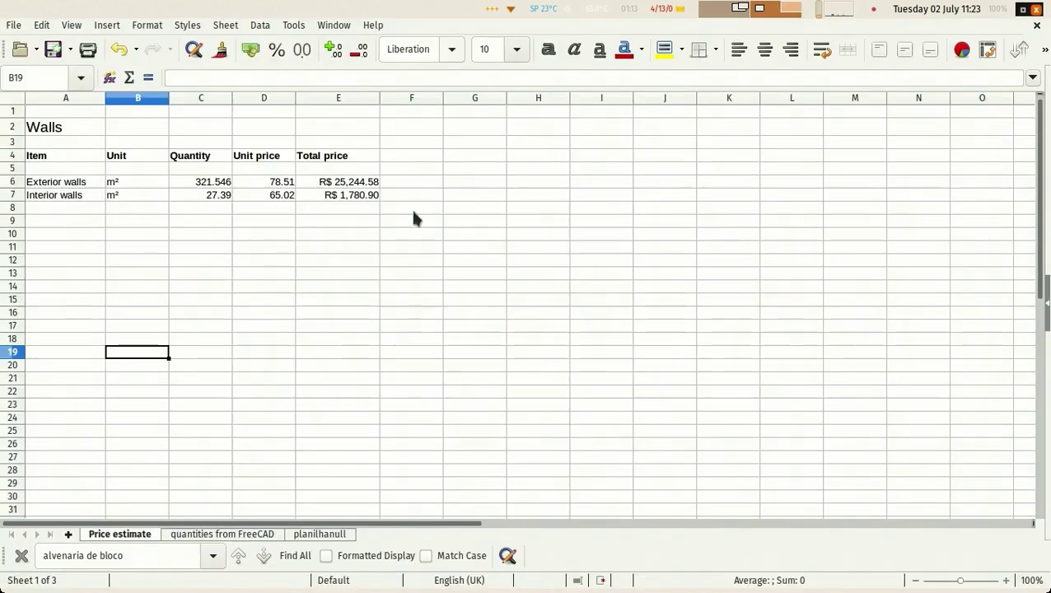
key(ctrl+o)
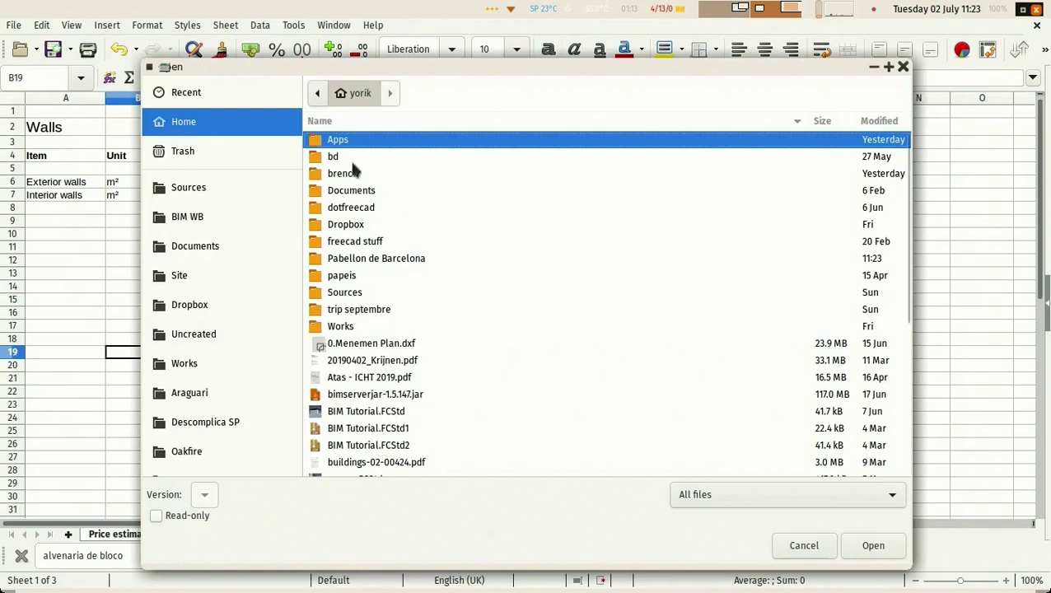
double_click(354, 257)
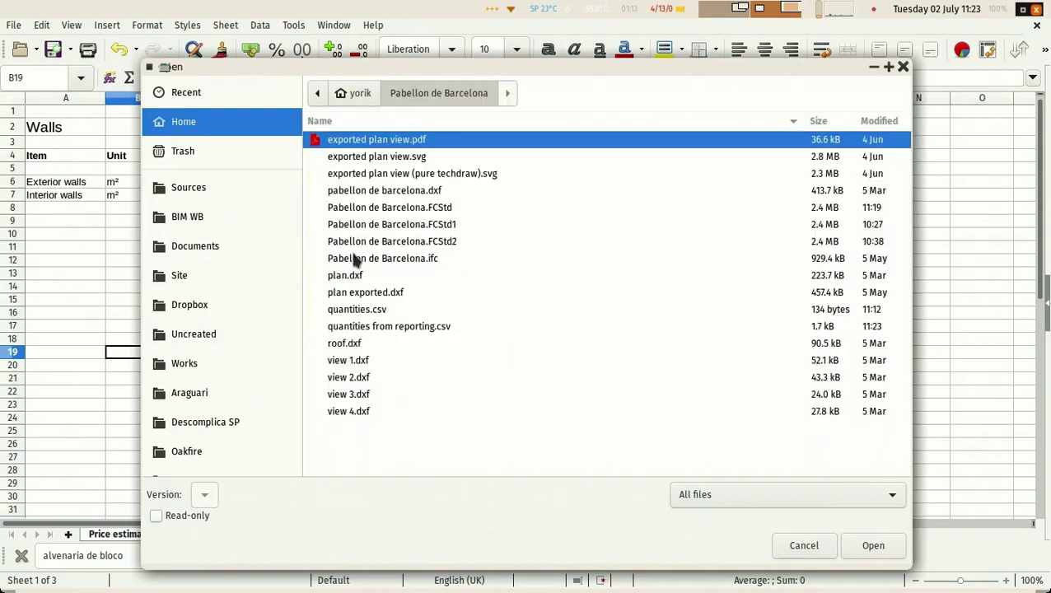
click(453, 330)
click(870, 546)
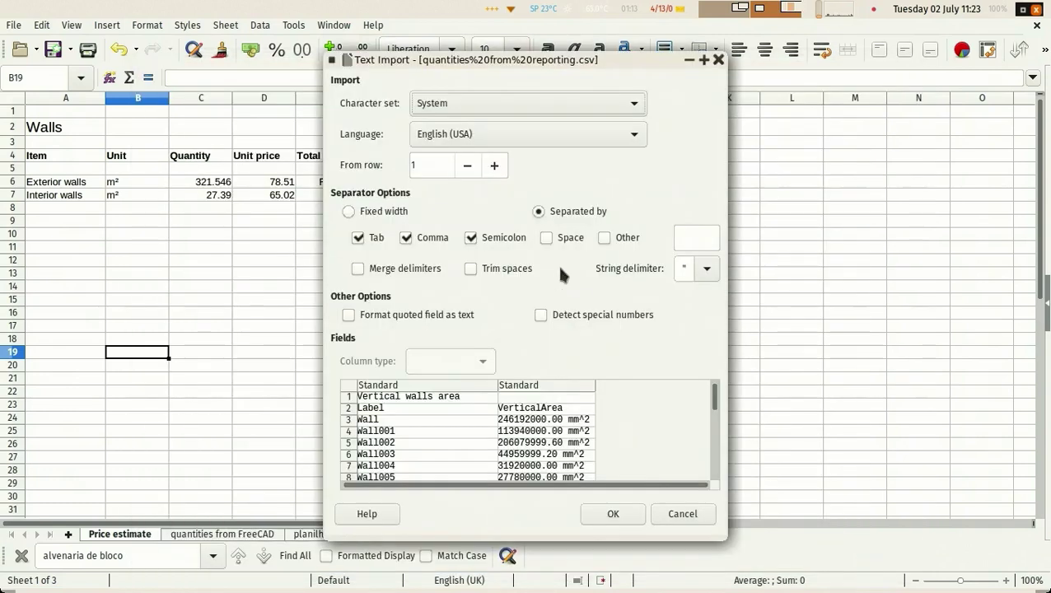
scroll(607, 419, down, 2)
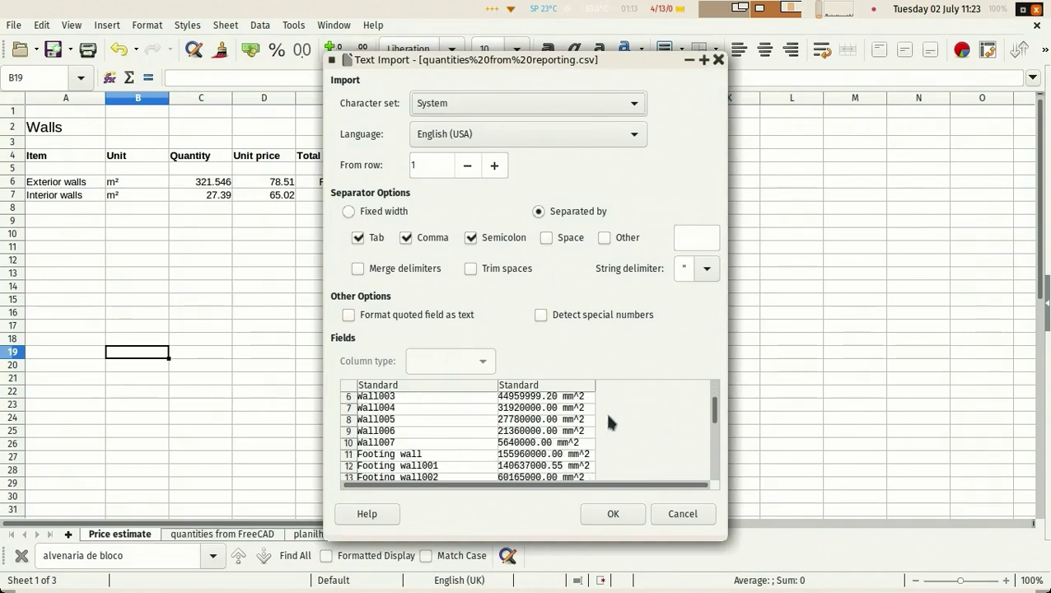
scroll(608, 422, down, 5)
click(622, 512)
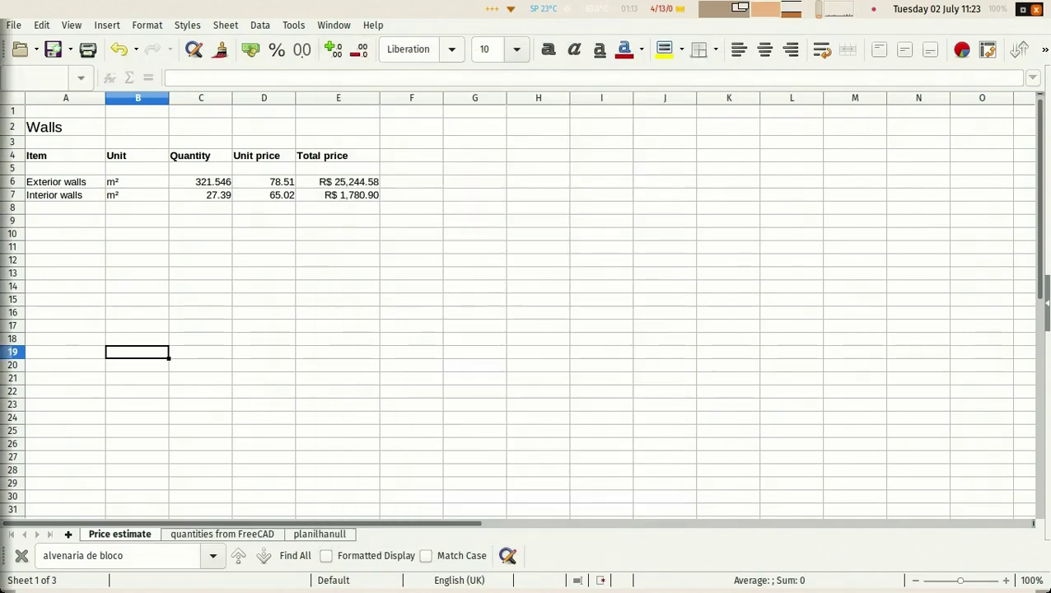
- Select all of column B in the imported sheet
scroll(519, 206, down, 16)
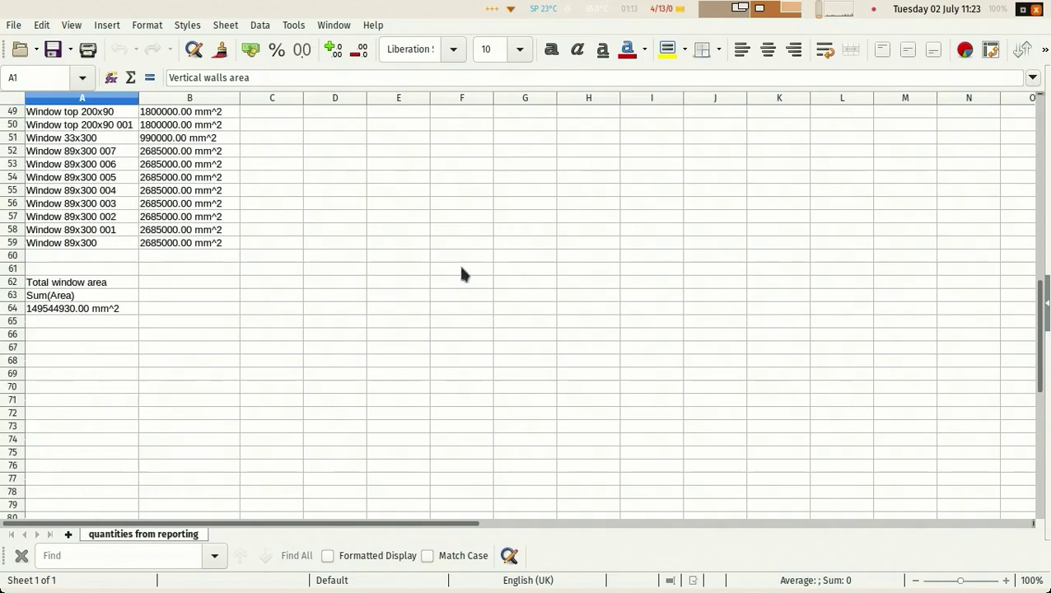
scroll(340, 324, up, 16)
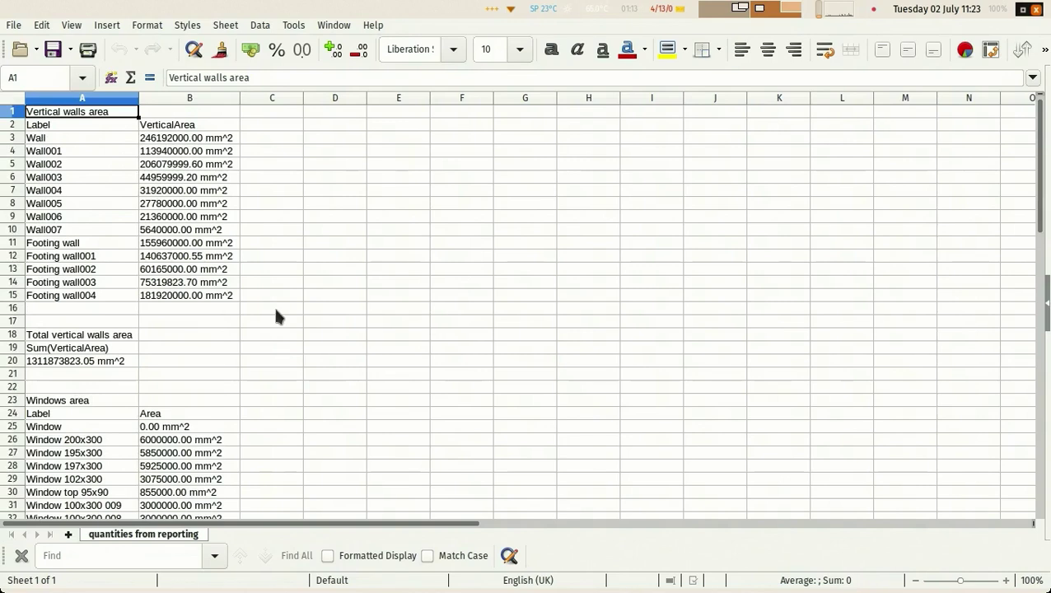
click(164, 99)
click(44, 29)
mouse_move(146, 24)
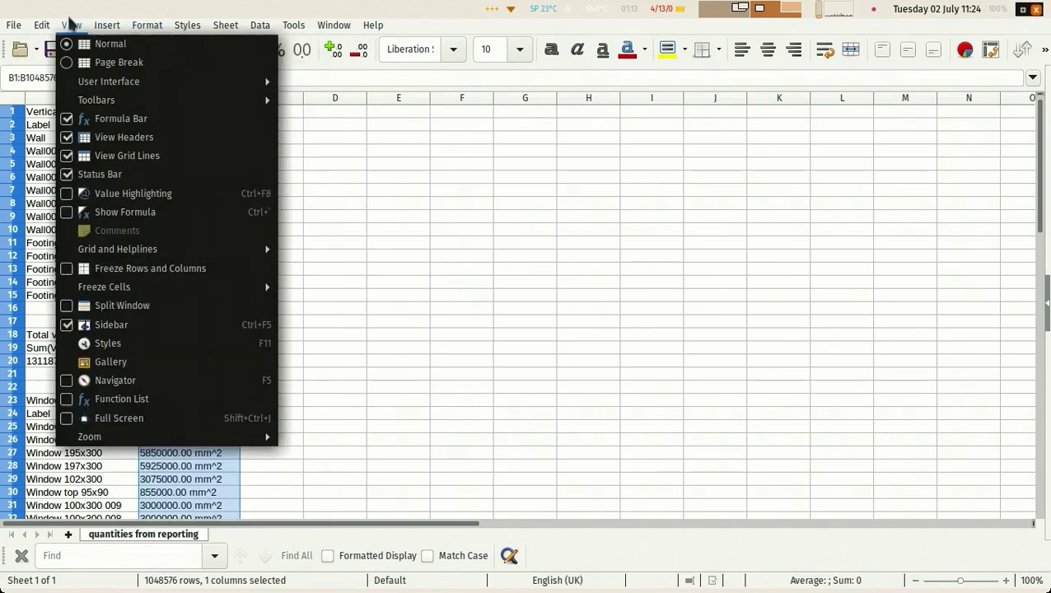
- Replace every 'mm^2' in column B with nothing using Find & Replace
mouse_move(41, 25)
click(89, 306)
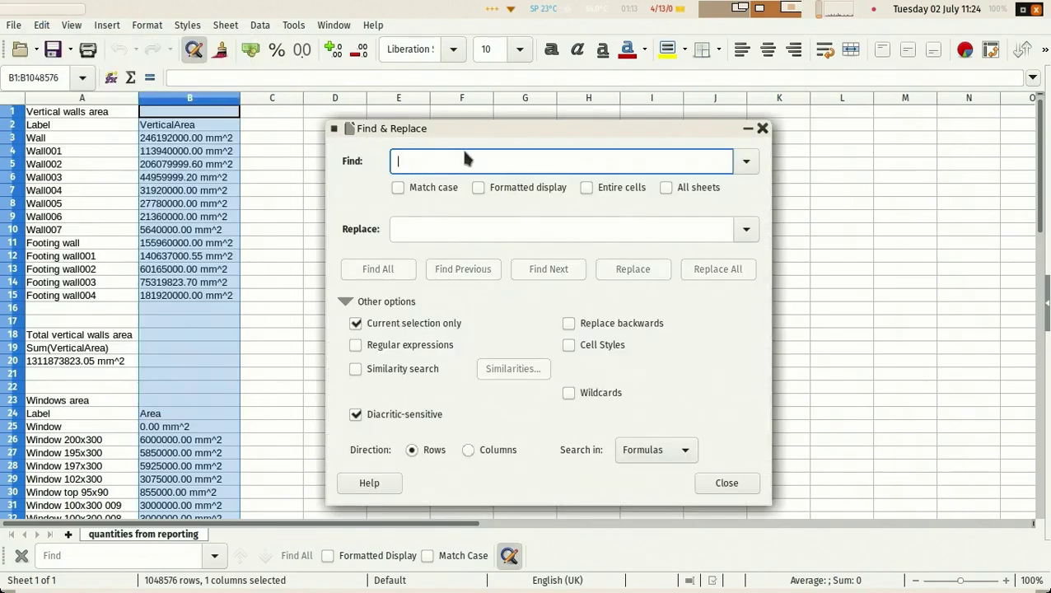
text(mm)
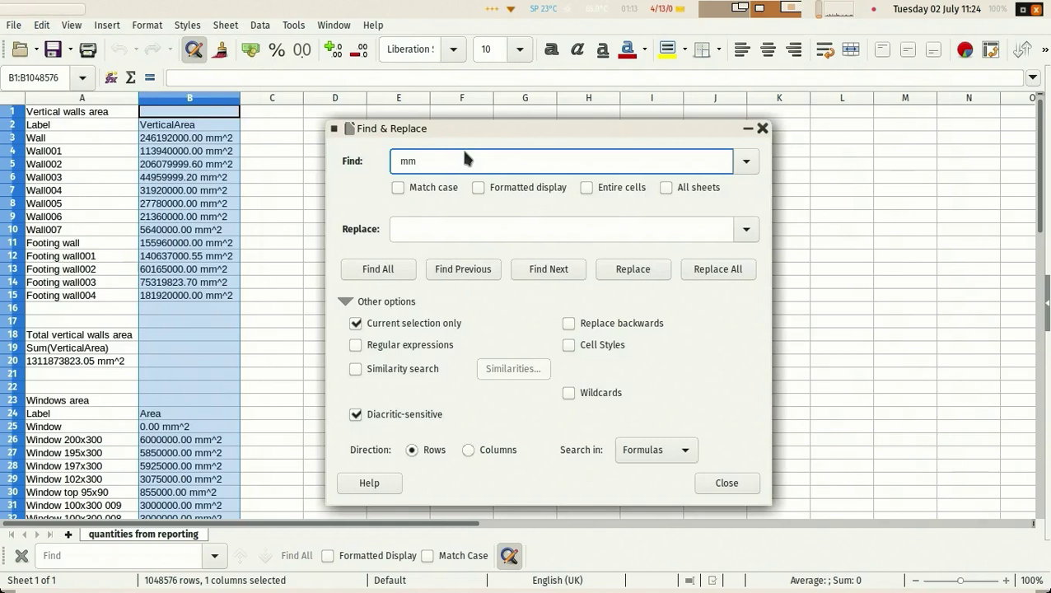
text(^2)
click(426, 231)
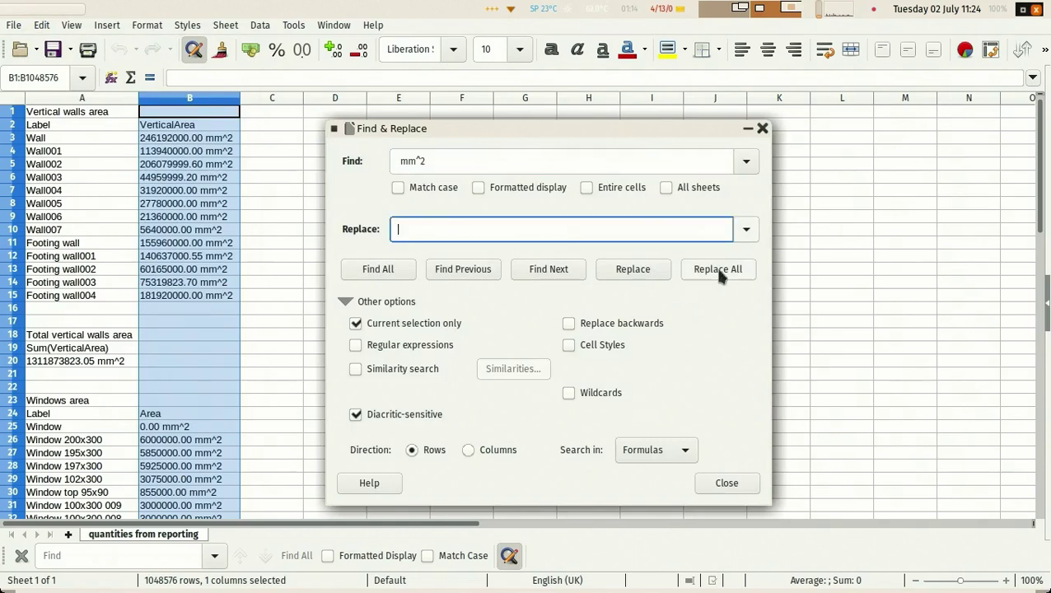
click(722, 272)
- Close the search results and Find & Replace dialogs and deselect column B
click(618, 390)
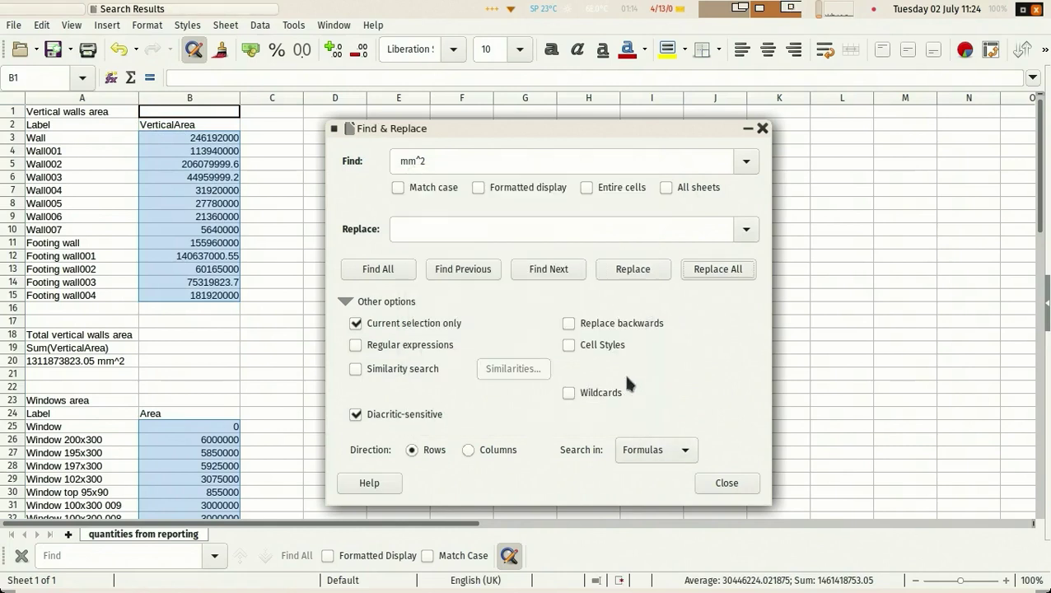
click(726, 483)
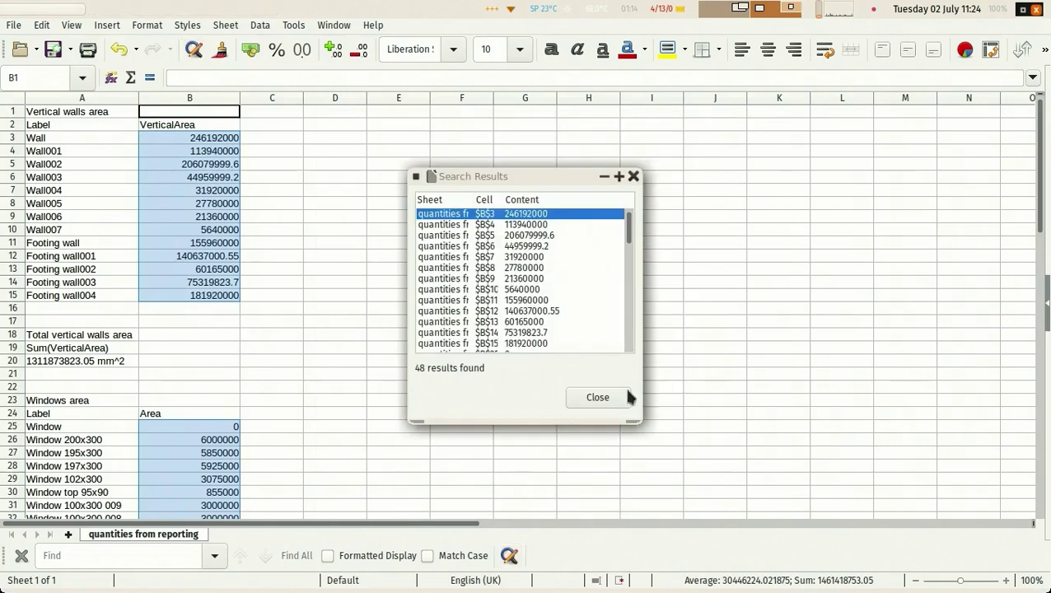
click(597, 397)
scroll(378, 287, down, 12)
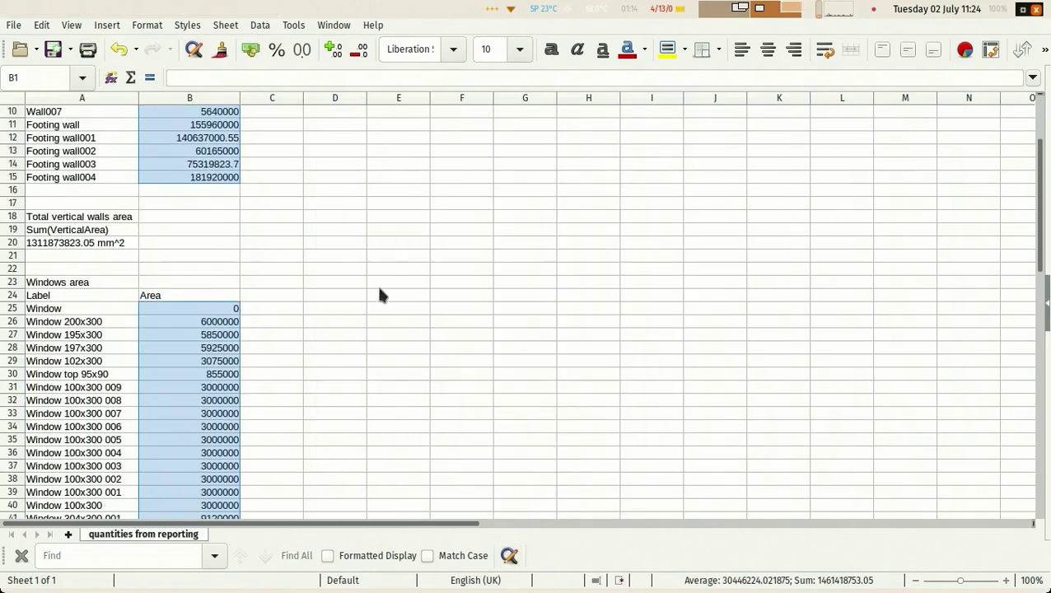
scroll(379, 288, down, 4)
click(378, 288)
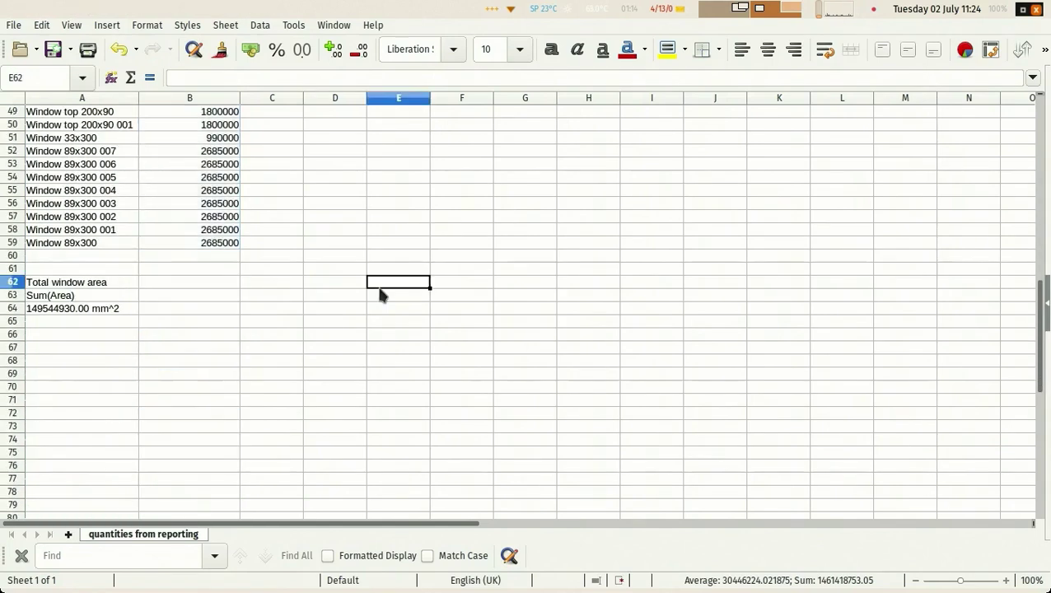
scroll(377, 290, up, 3)
scroll(379, 292, up, 13)
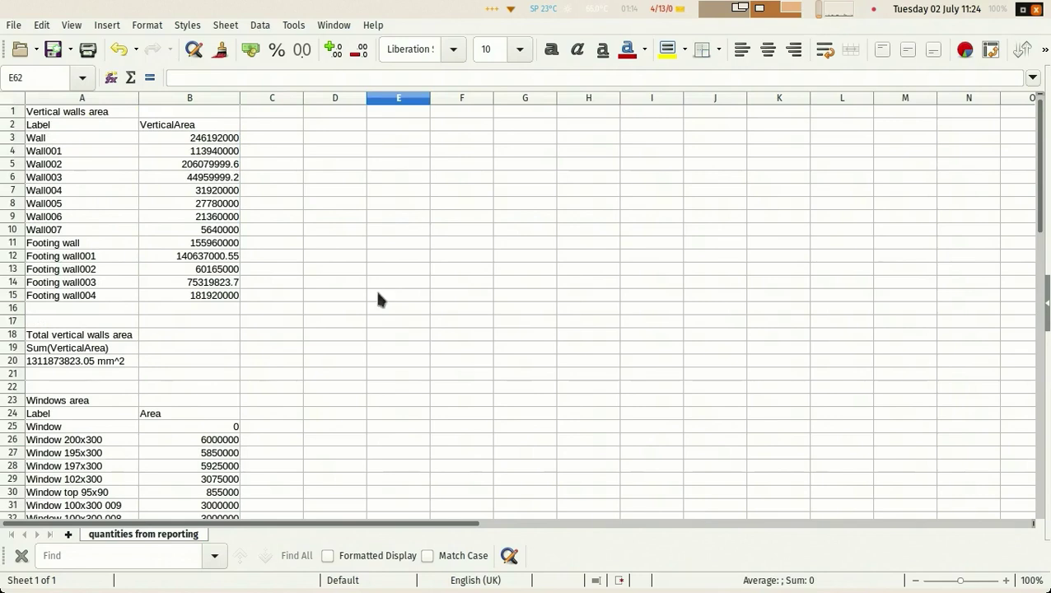
- Switch back to FreeCAD and show the Pabellon de Barcelona model tab
key(alt+Tab)
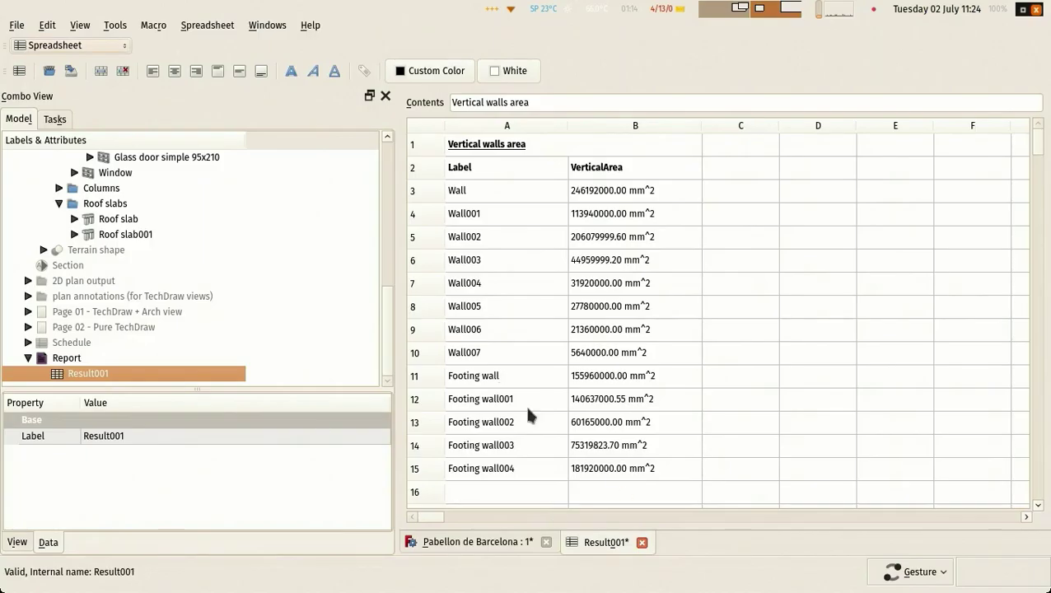
click(478, 544)
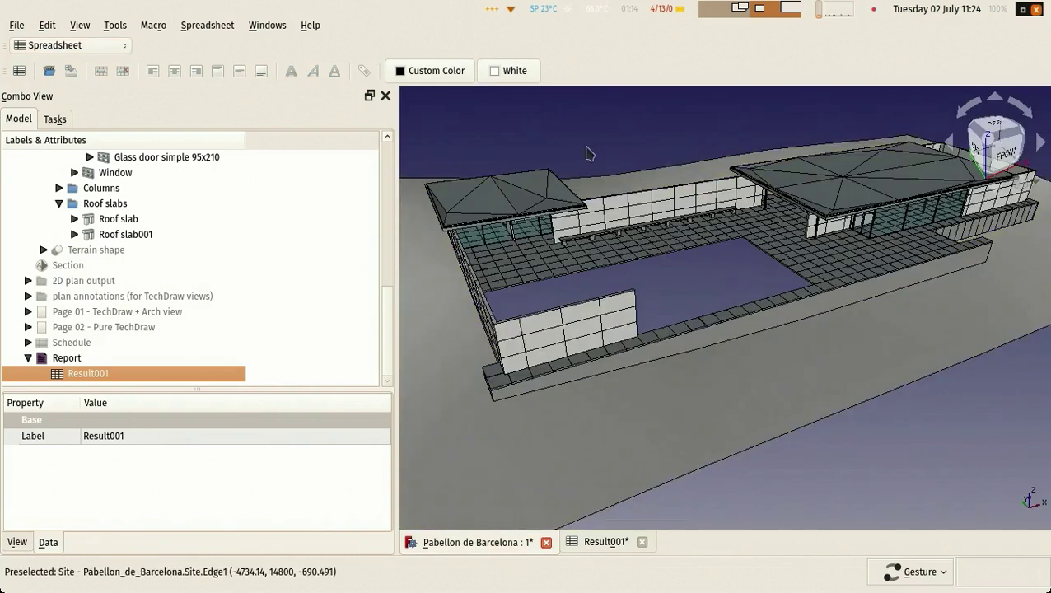